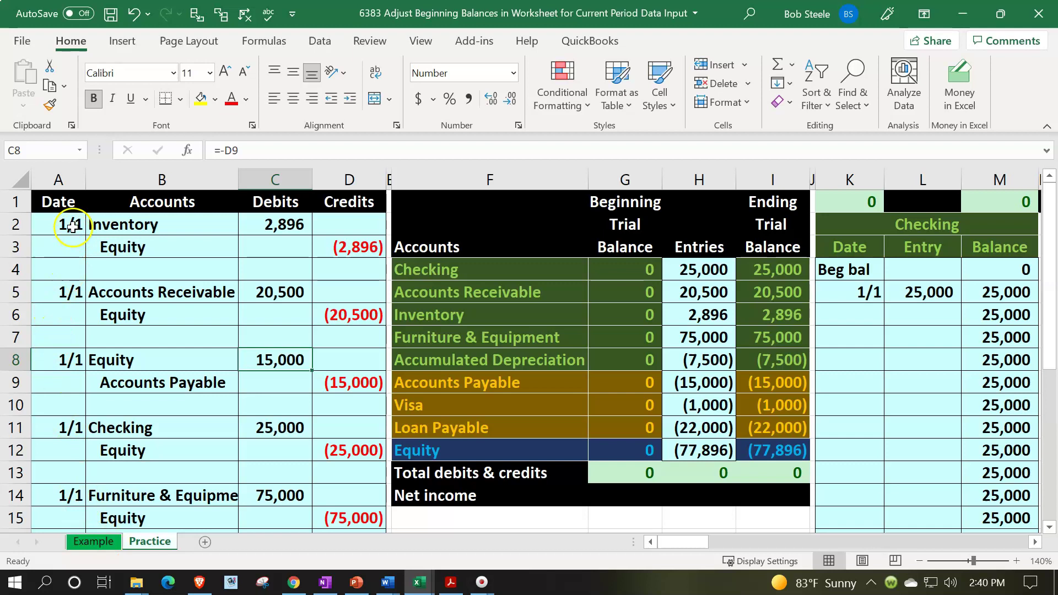
Step: Review the Practice sheet's journal entries and trial balance, comparing the beginning and ending balance columns
left_click_drag(73, 223, 324, 500)
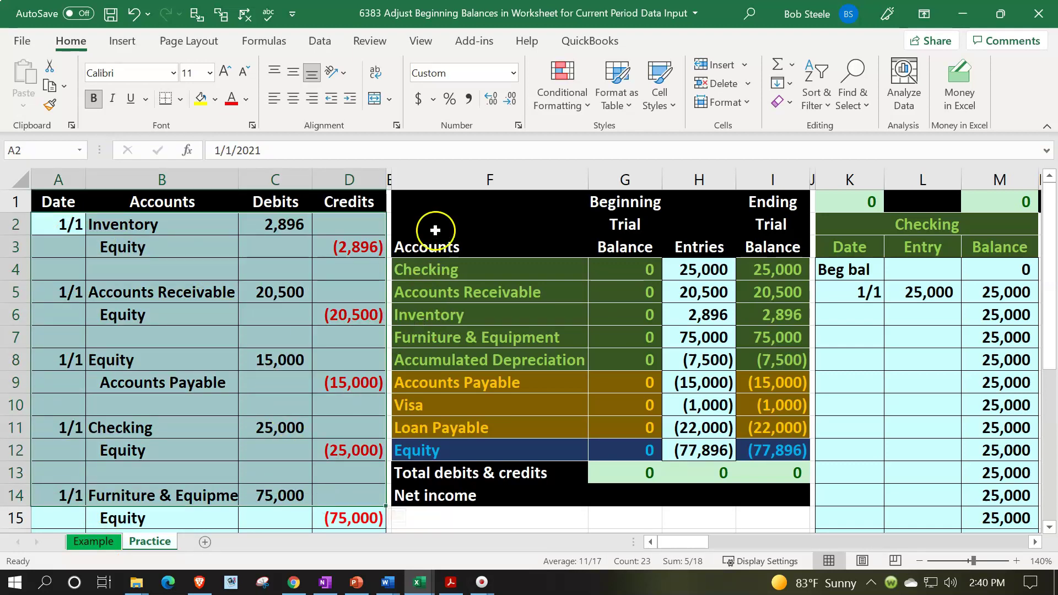
left_click_drag(437, 206, 780, 483)
left_click(915, 344)
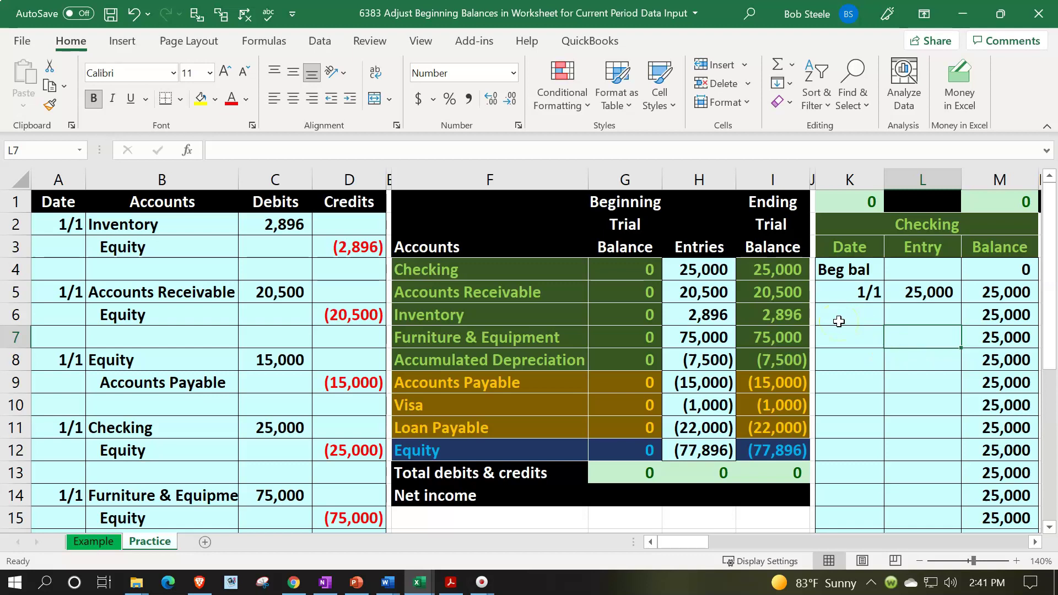
left_click_drag(769, 270, 770, 446)
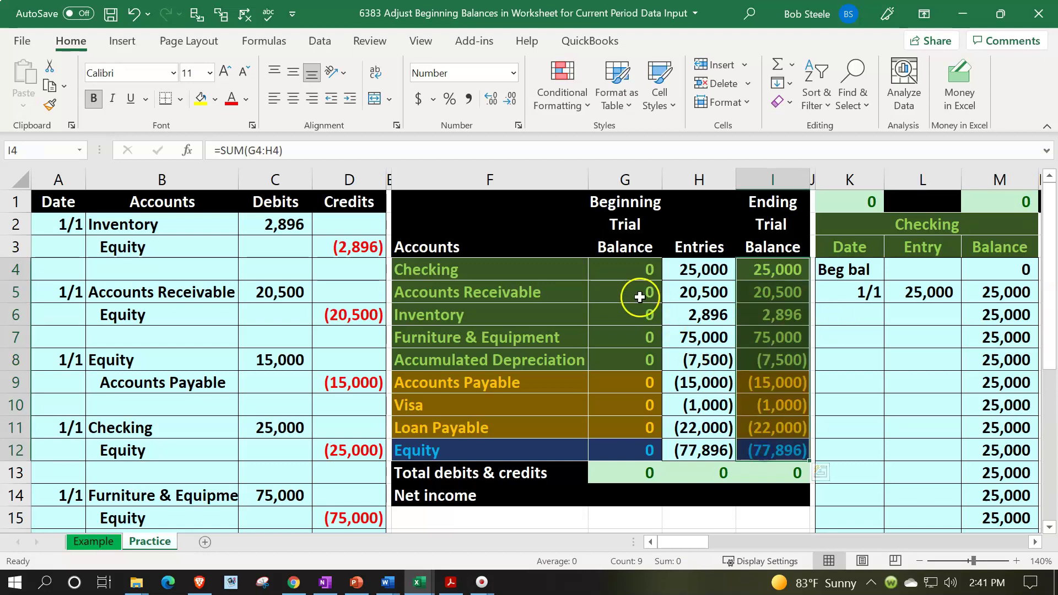
left_click(611, 262)
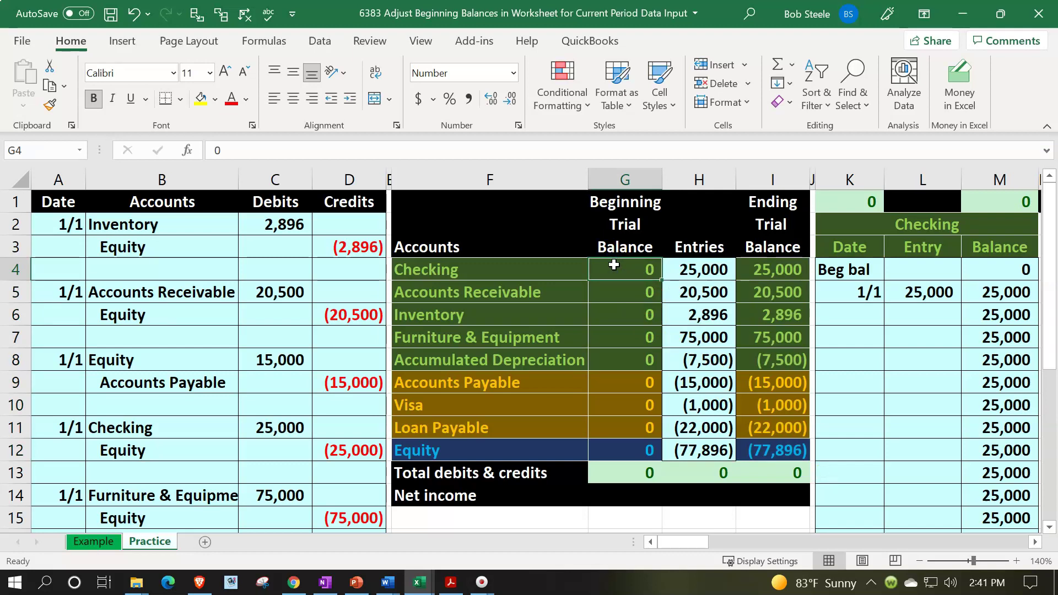
Step: Examine the Practice sheet's general ledger accounts, including the Checking account's beginning balance in M4 and 1/1 entry in L5
left_click(869, 289)
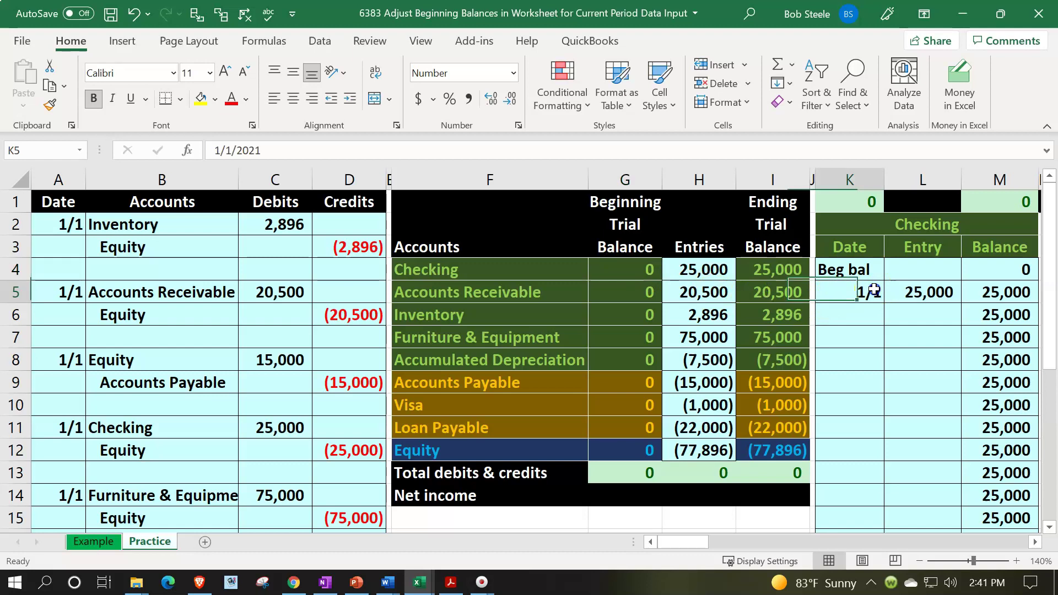
key("Right")
key("Right")
key("Right")
key("Right")
key("Right")
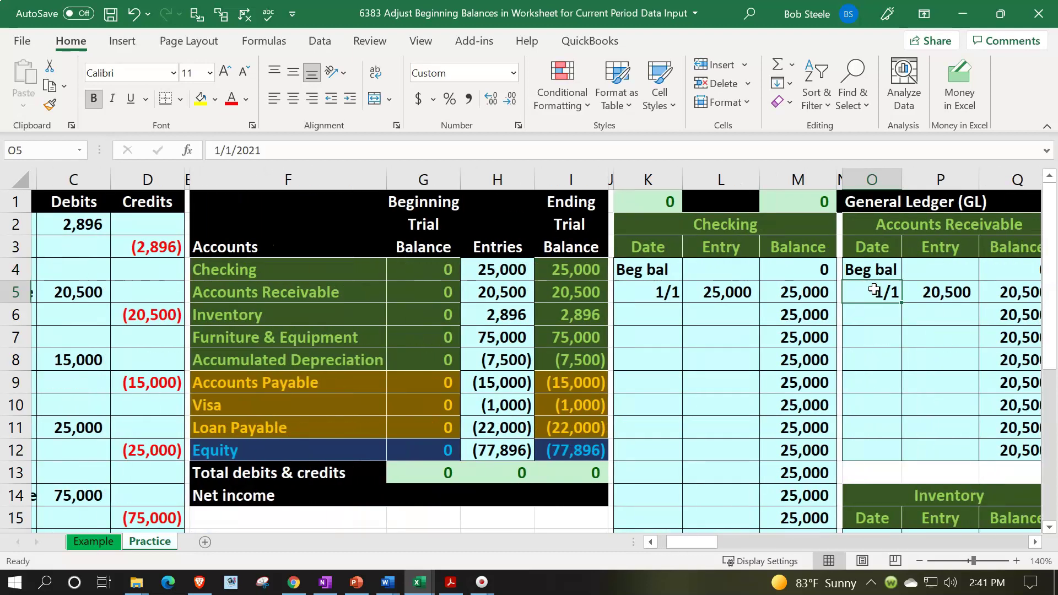
key("Right")
key("Right")
key("Right")
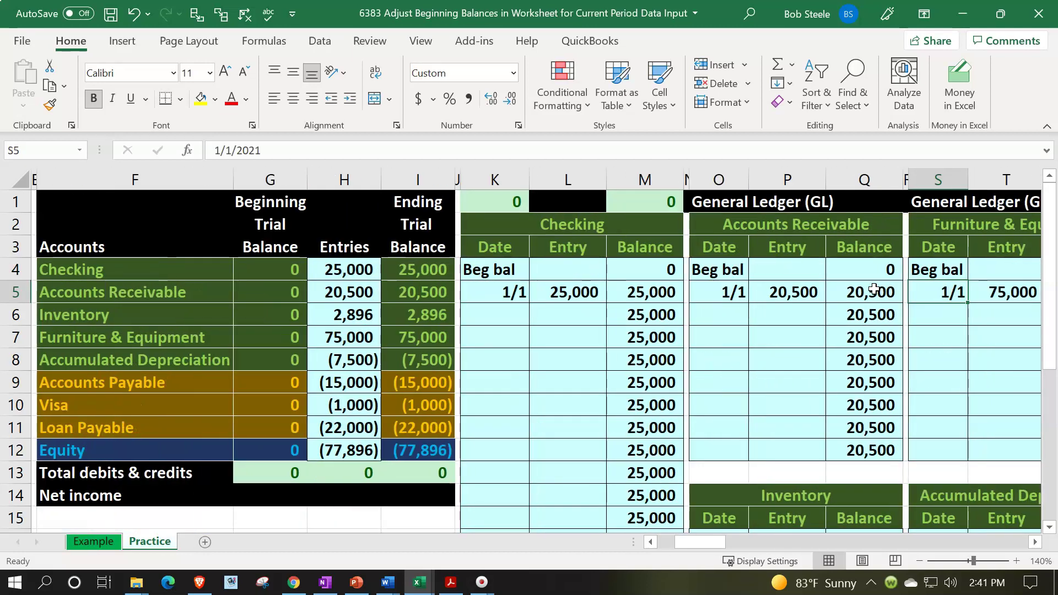
key("Left")
key("Left")
key("Left")
key("Left")
key("Left")
key("Left")
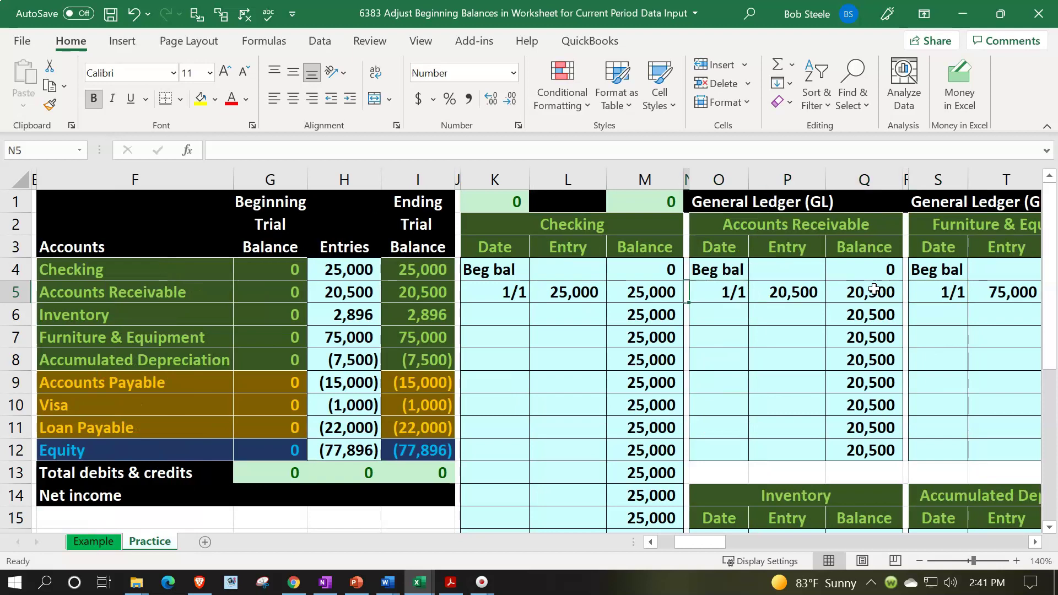
key("Up")
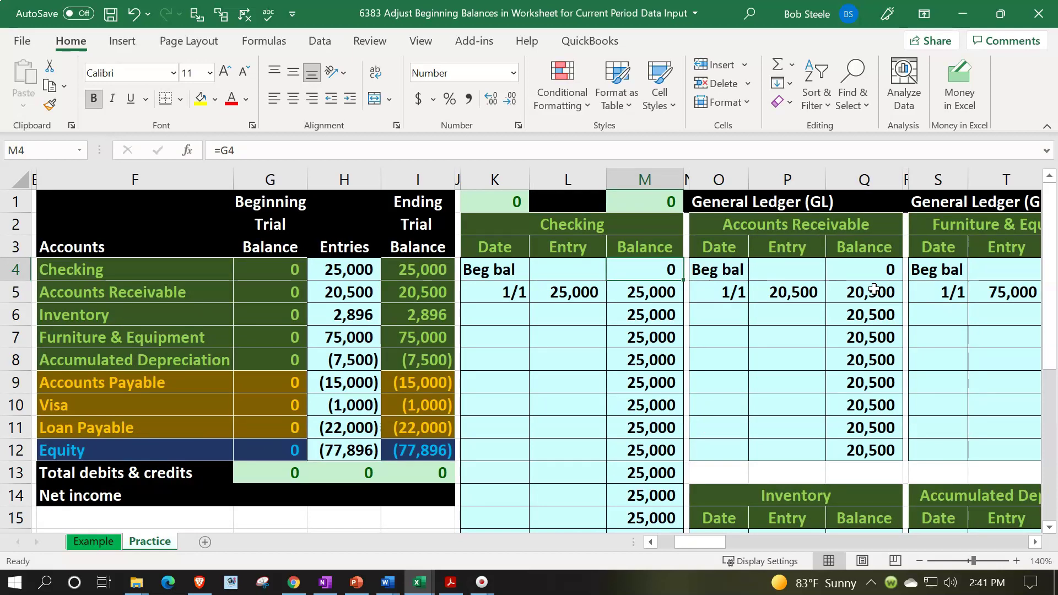
key("Down")
key("Left")
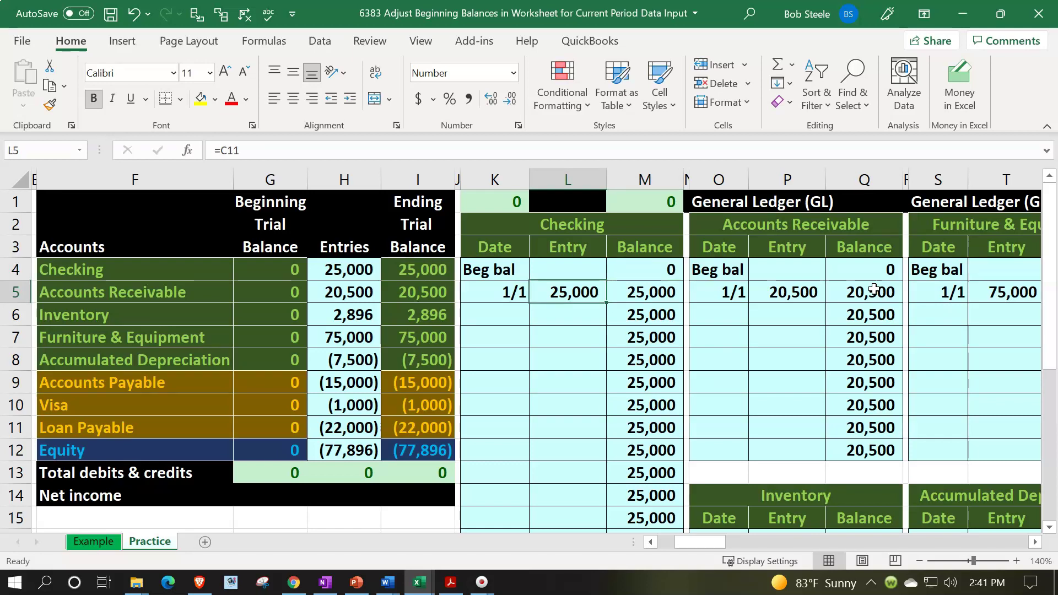
key("Home")
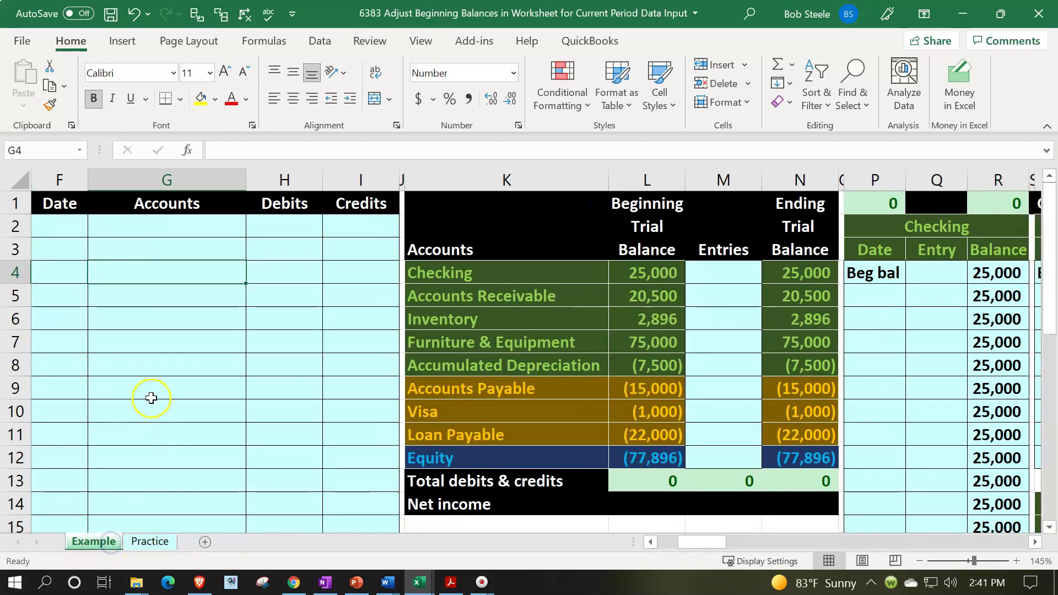
Step: Examine the journal area and the trial balance's beginning, entries and ending columns on the Example sheet
left_click_drag(65, 233, 197, 321)
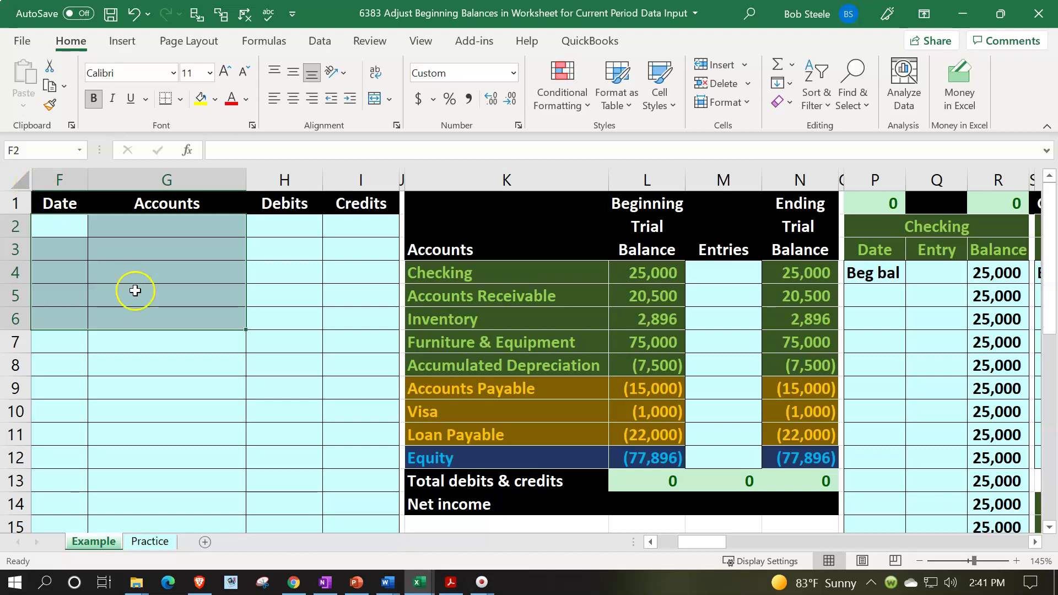
left_click(619, 207)
left_click(713, 250)
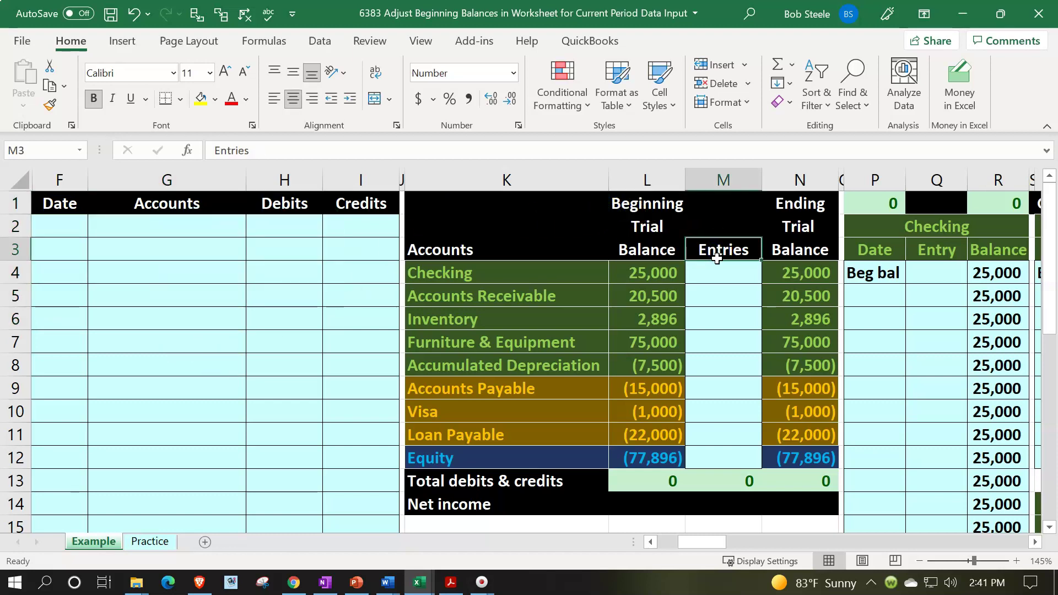
left_click(777, 252)
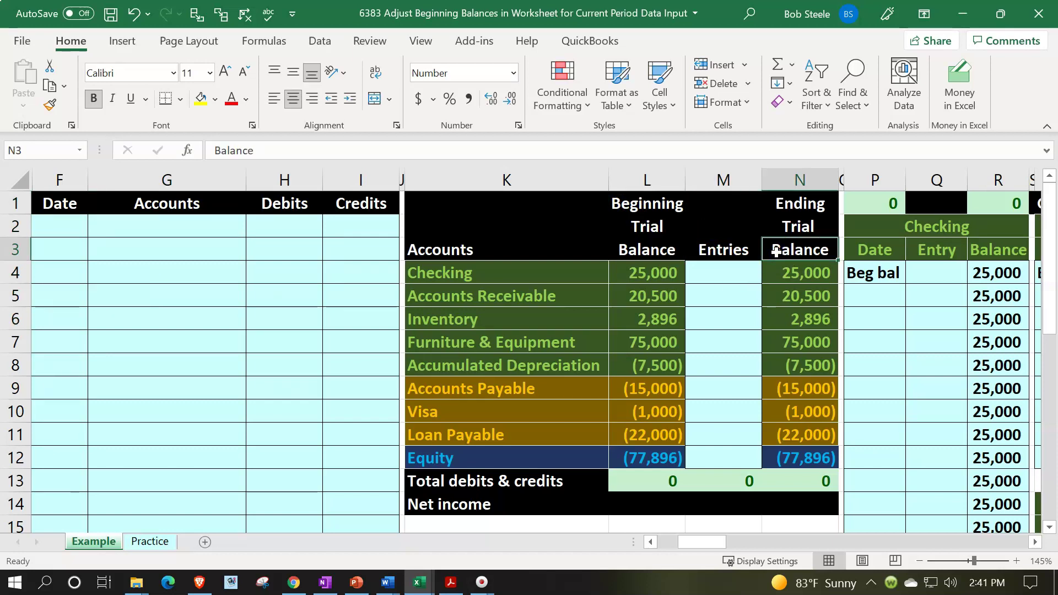
left_click_drag(474, 214, 791, 502)
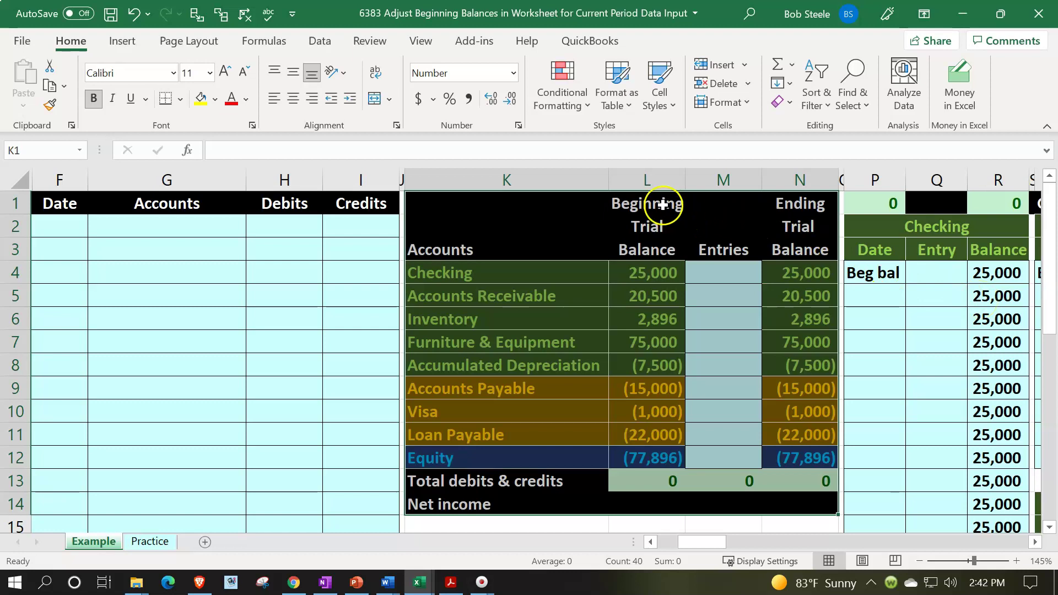
left_click_drag(528, 213, 799, 496)
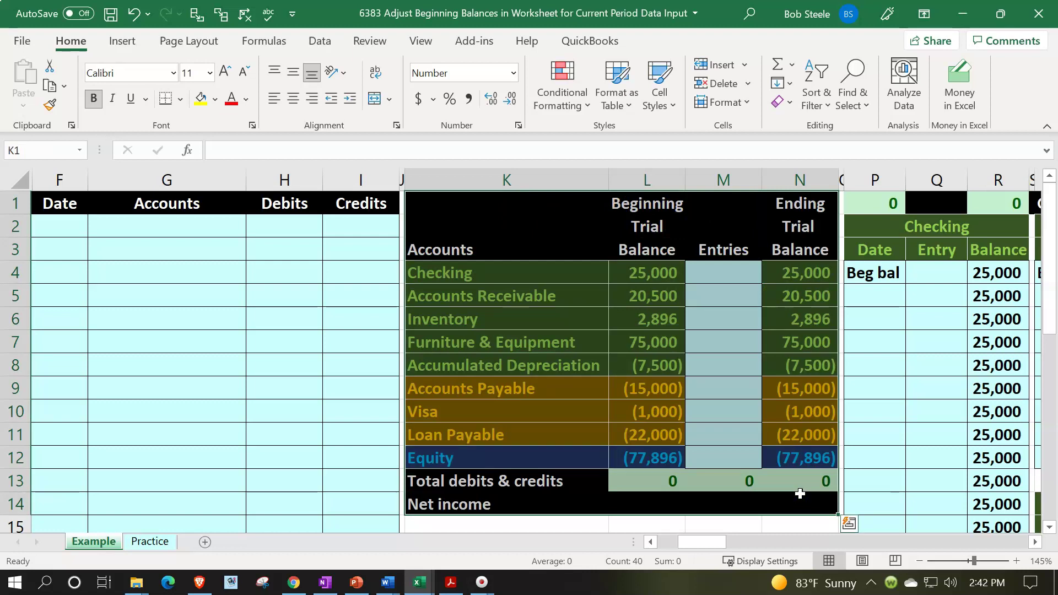
Step: Look through the Example sheet's general ledger accounts and their beginning balances, and return to the journal's Date column
key("Down")
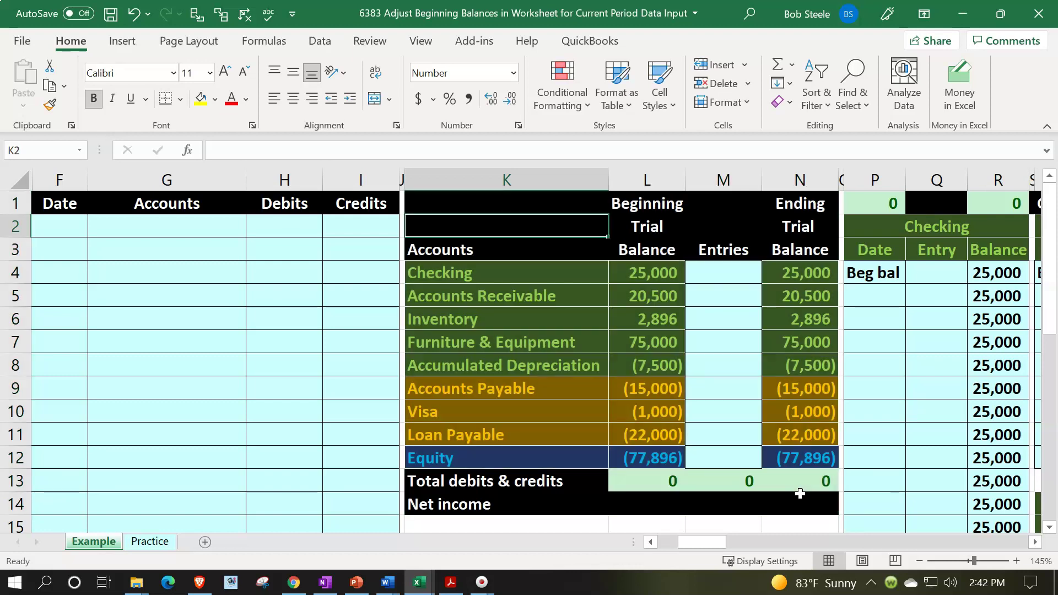
key("Right")
key("Right")
key("Right")
key("Right")
key("Right")
key("Right")
key("Right")
key("Right")
key("Right")
key("Right")
key("Right")
key("Right")
key("Right")
key("Right")
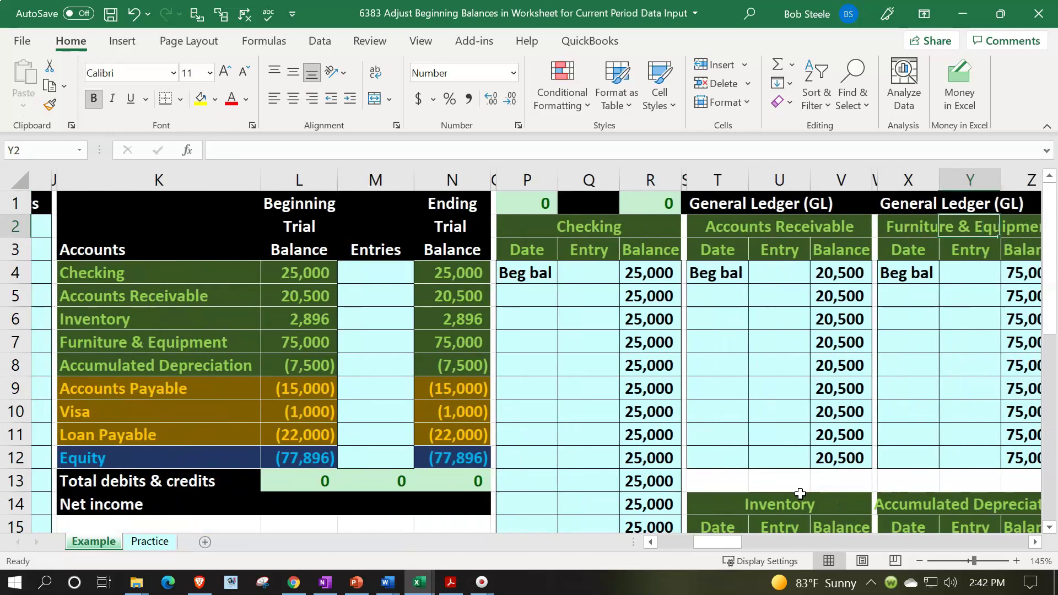
key("Right")
key("Right")
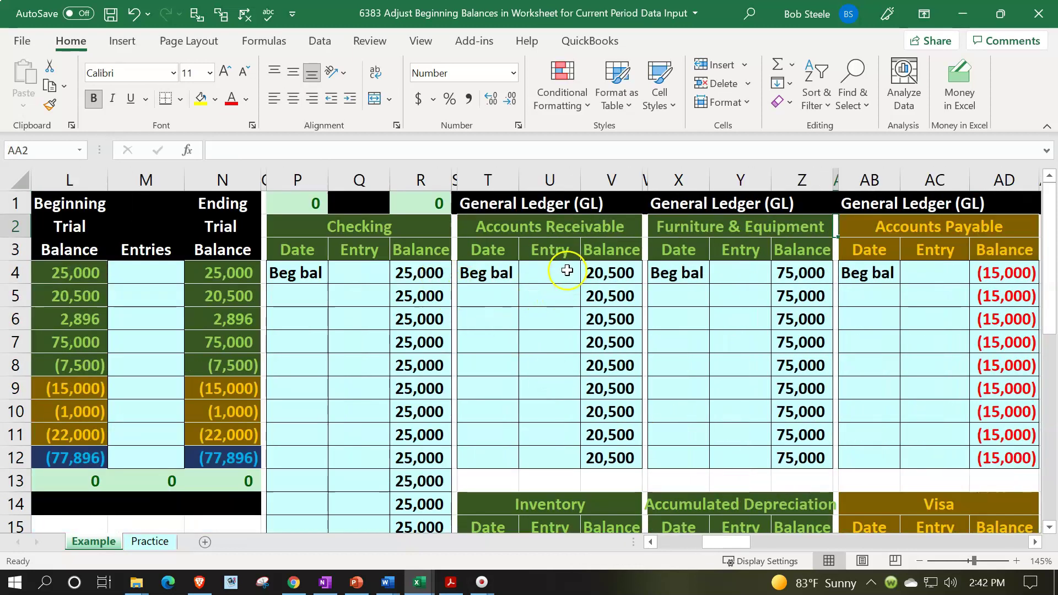
scroll(702, 320, "down", 1)
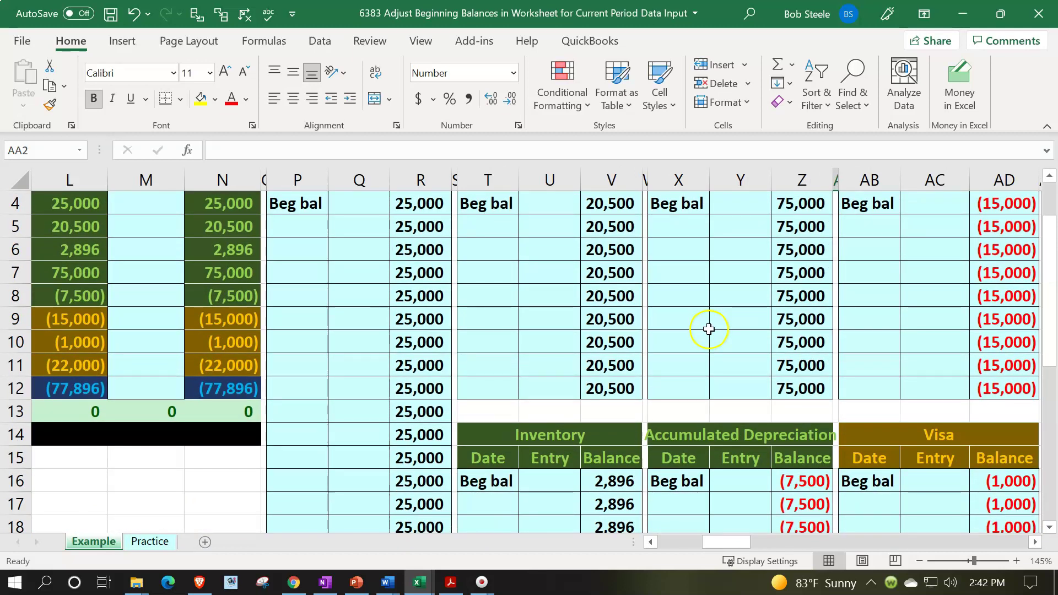
scroll(672, 333, "up", 1)
left_click(550, 325)
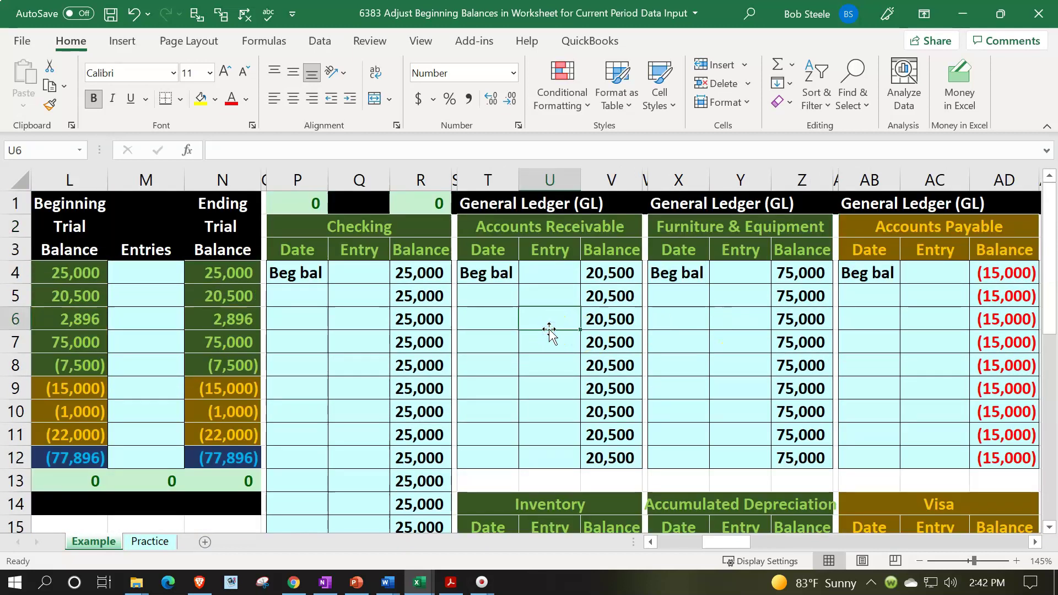
key("Left")
key("Left")
key("Left")
key("Left")
key("Left")
key("Left")
key("Left")
key("Left")
key("Left")
key("Left")
key("Left")
key("Left")
key("Left")
key("Left")
key("Left")
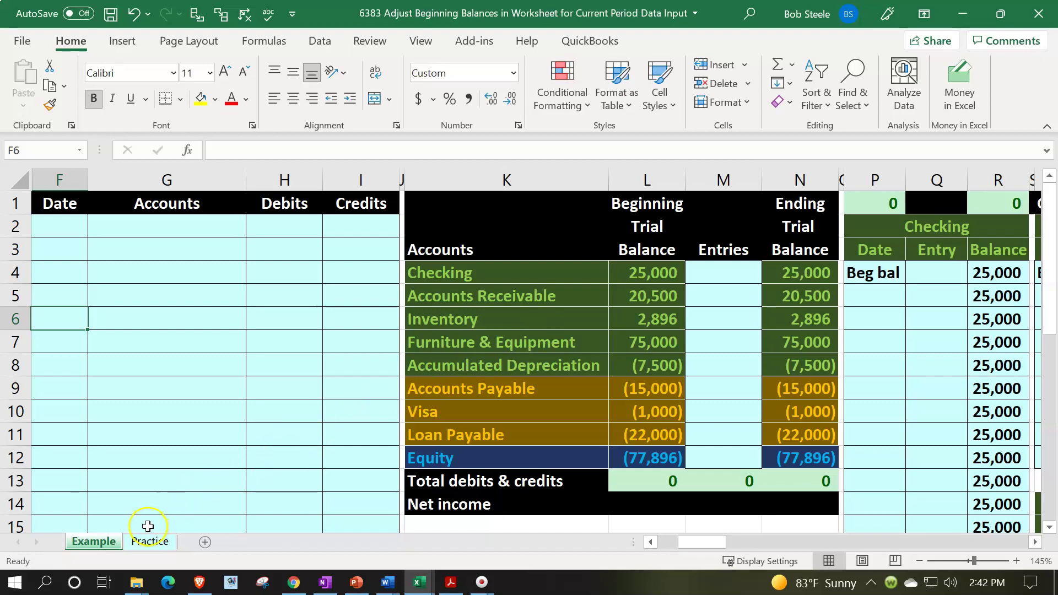
Step: Switch to the Practice sheet and inspect the Checking formula in the Entries column, cell H4
left_click(146, 543)
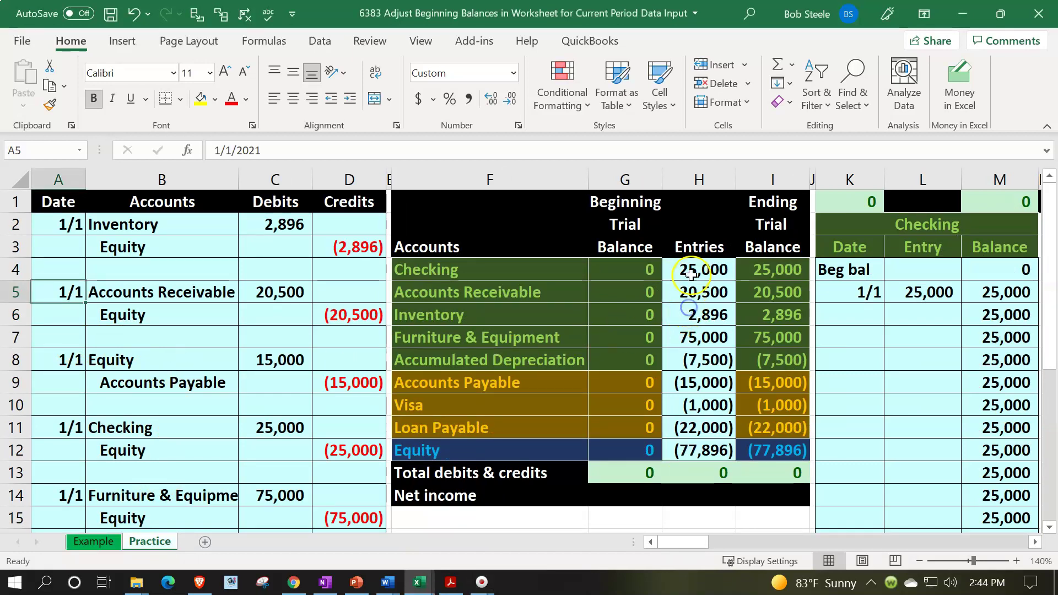
left_click_drag(692, 271, 704, 449)
left_click(625, 270)
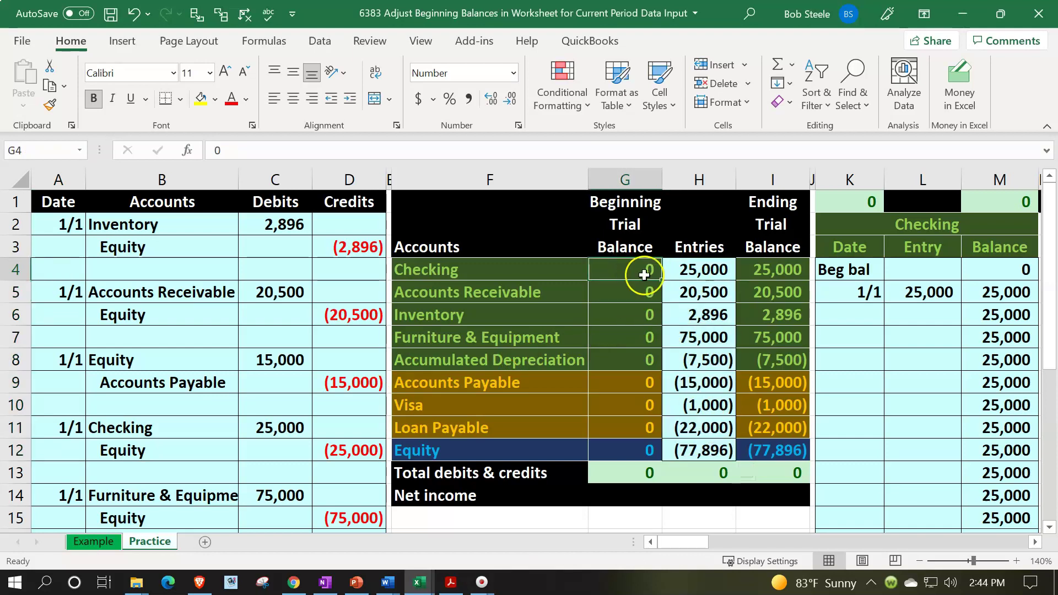
double_click(697, 270)
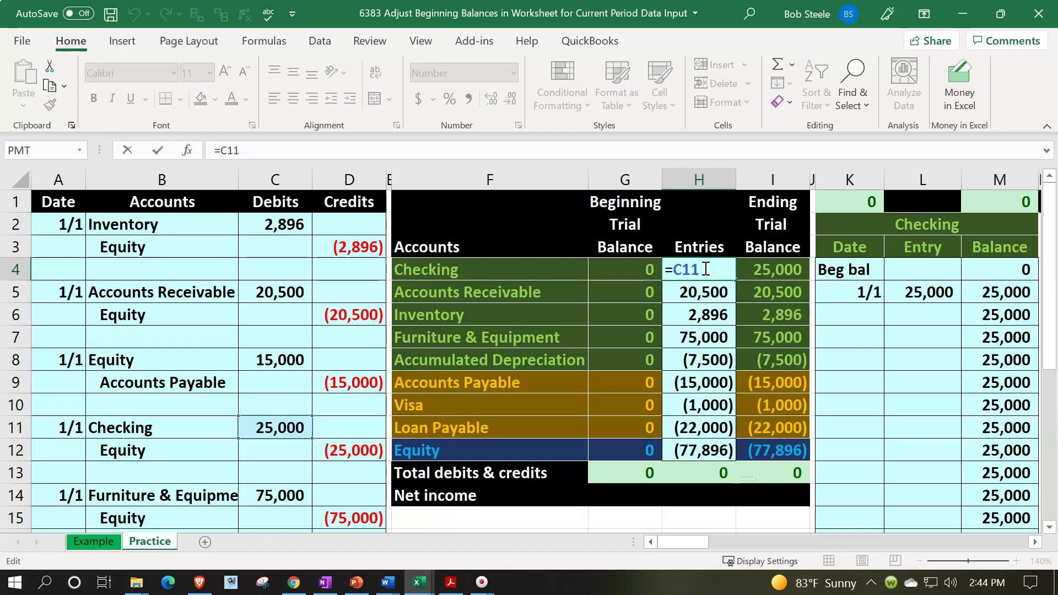
key("Return")
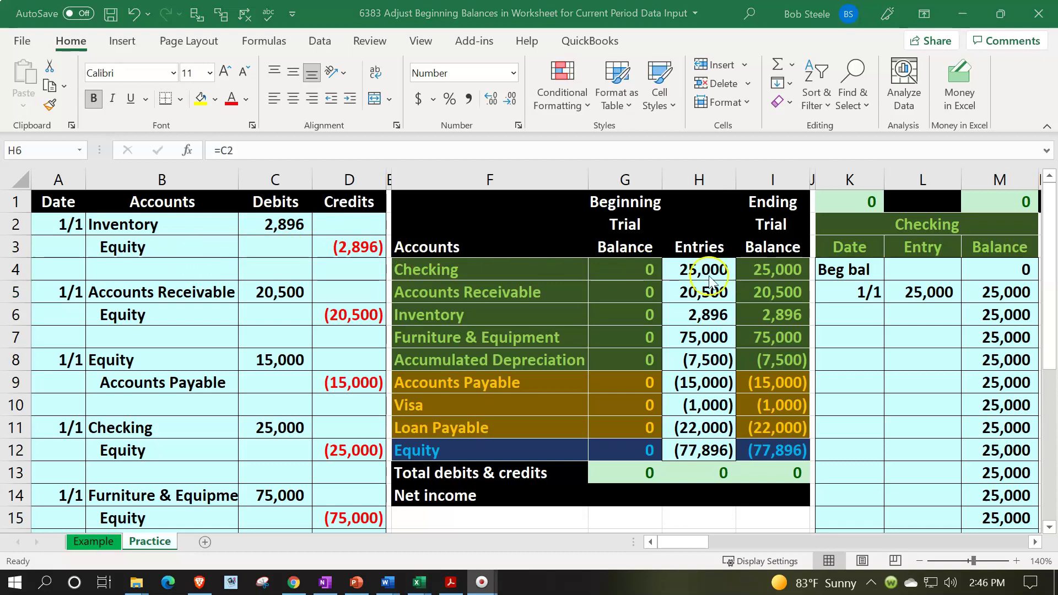
Step: Cut the Entries amounts in H4:H12 and paste them into the Beginning Trial Balance column starting at G4
left_click_drag(689, 271, 714, 440)
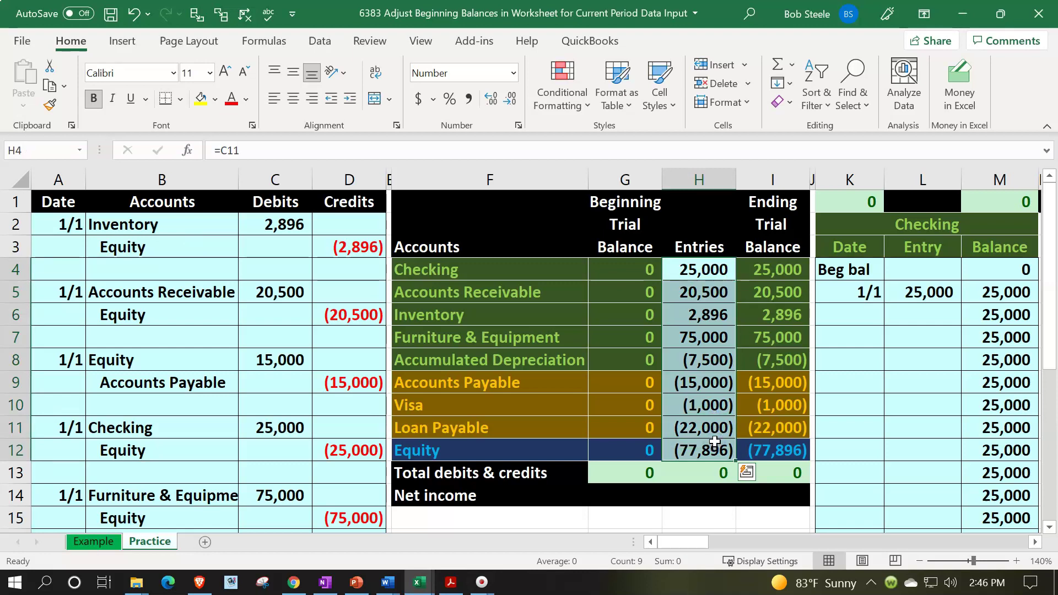
right_click(701, 340)
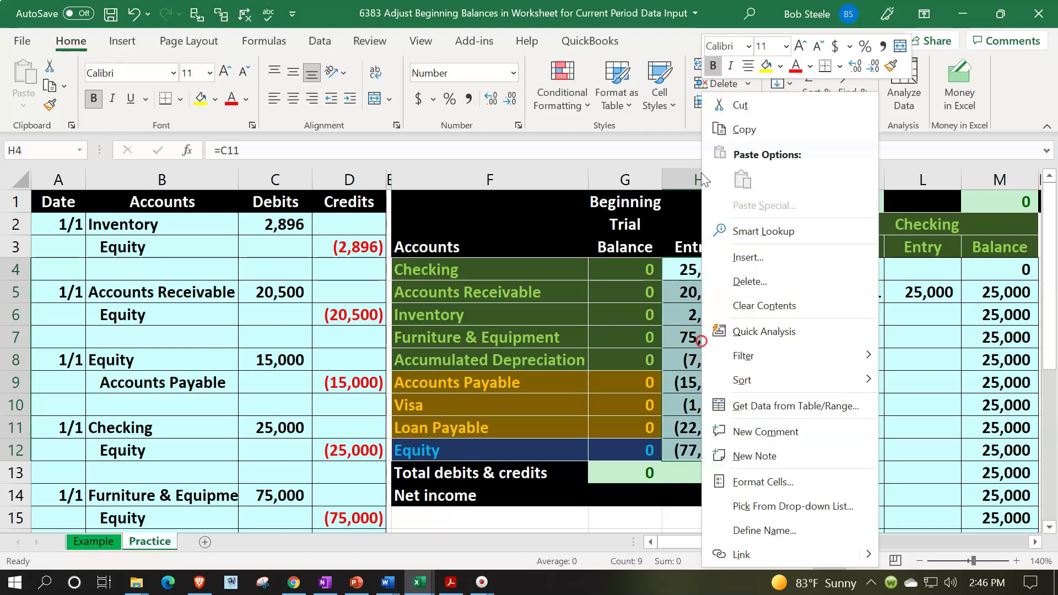
left_click(741, 106)
left_click(635, 267)
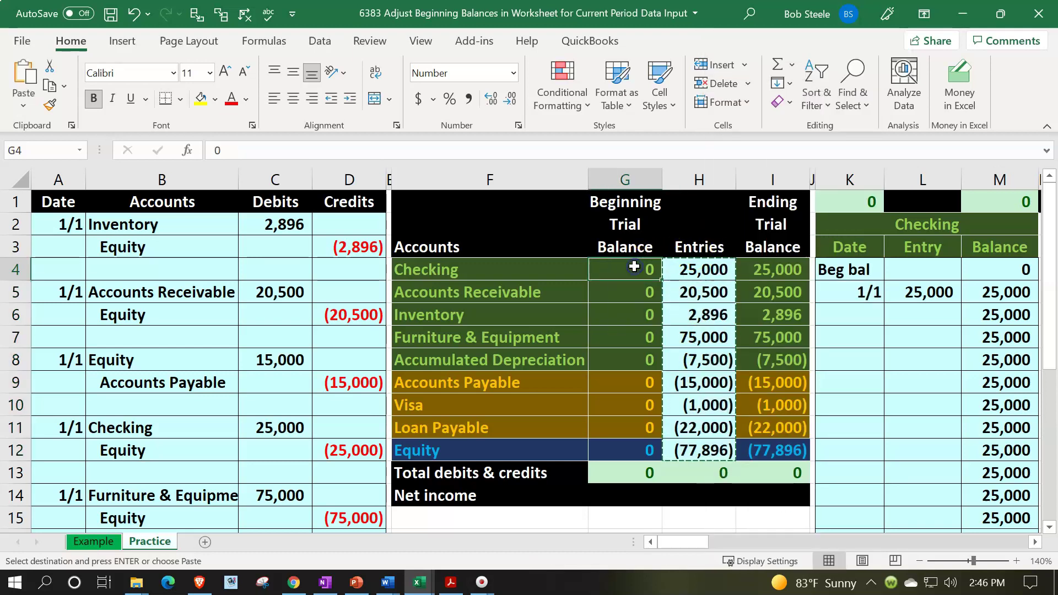
right_click(634, 267)
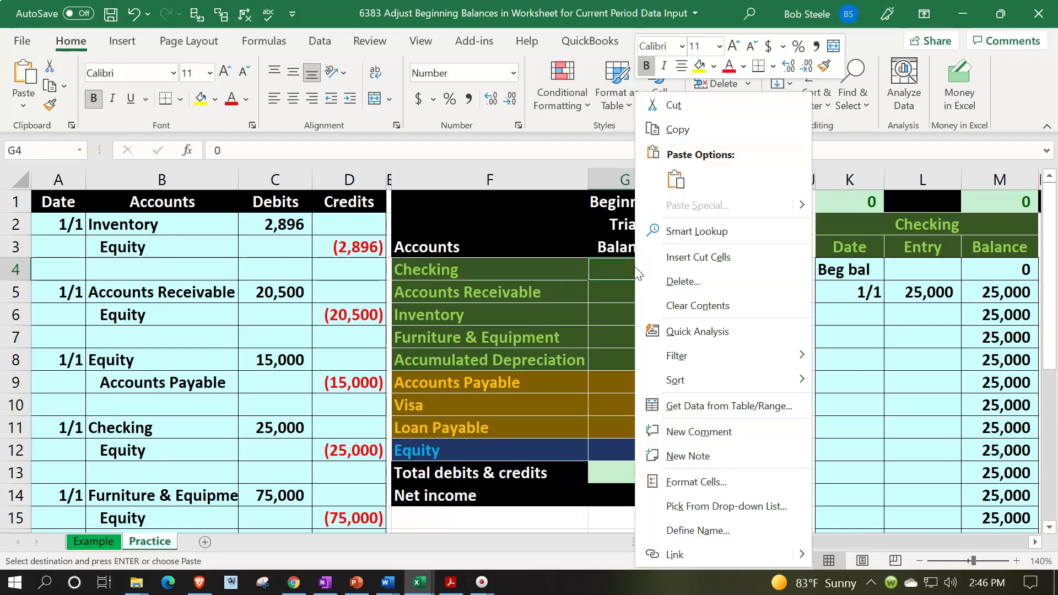
left_click(675, 180)
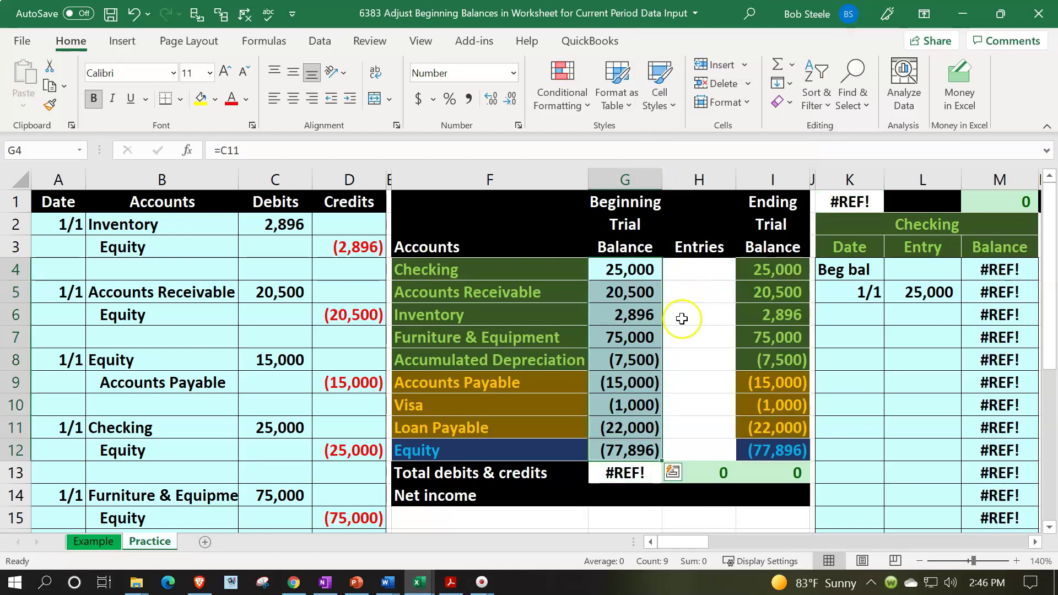
Step: Inspect the formulas behind the Checking and Inventory amounts in the Beginning Trial Balance column
left_click(632, 269)
double_click(632, 269)
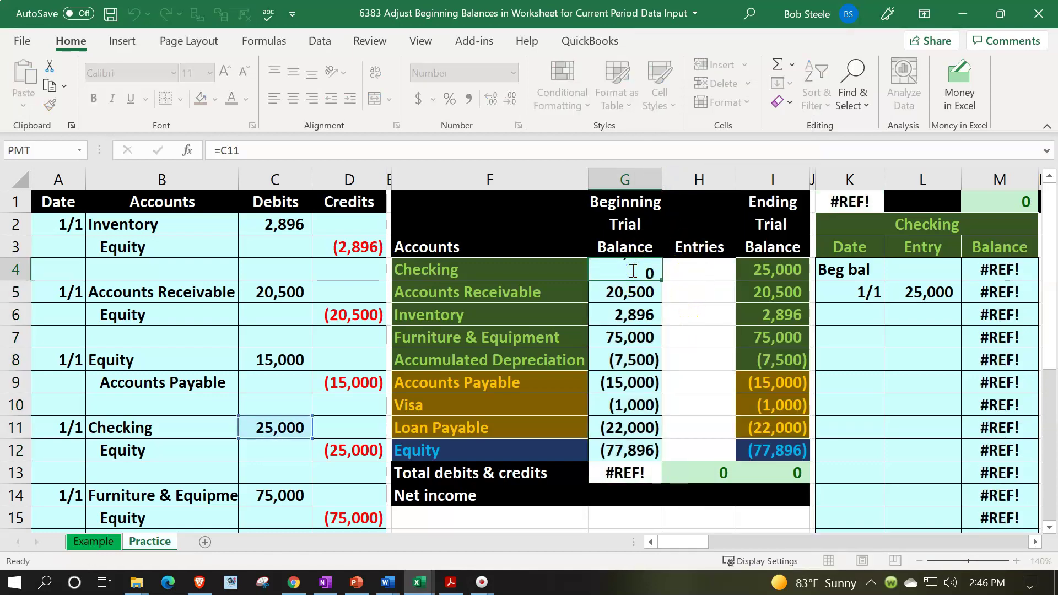
key("Return")
left_click(638, 307)
double_click(638, 307)
key("Return")
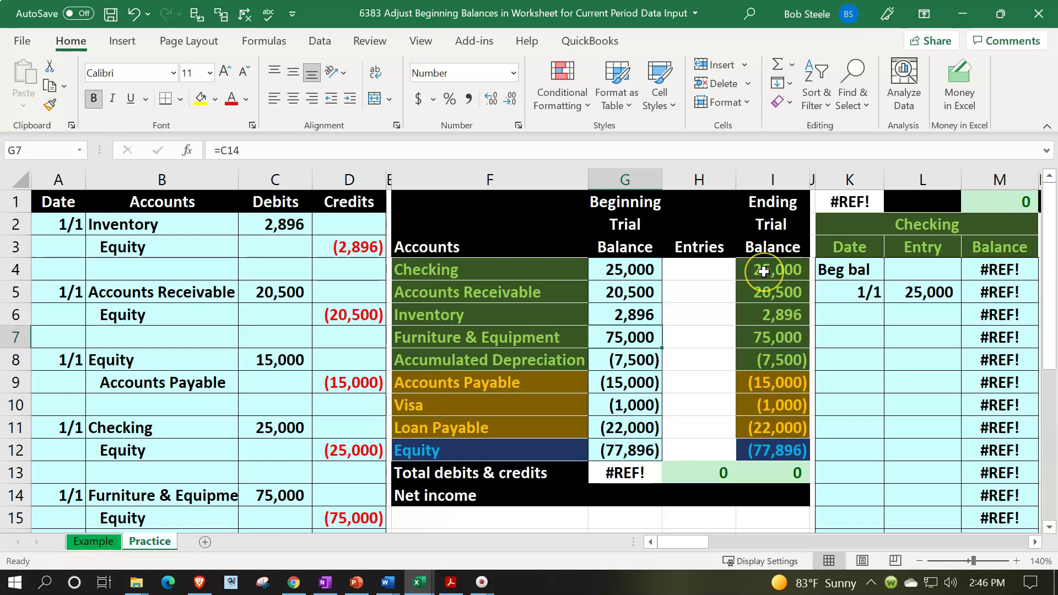
Step: Copy the formatting of the Ending Trial Balance amounts in I4:I12 onto the Beginning Trial Balance amounts starting at G4
left_click_drag(763, 274, 763, 448)
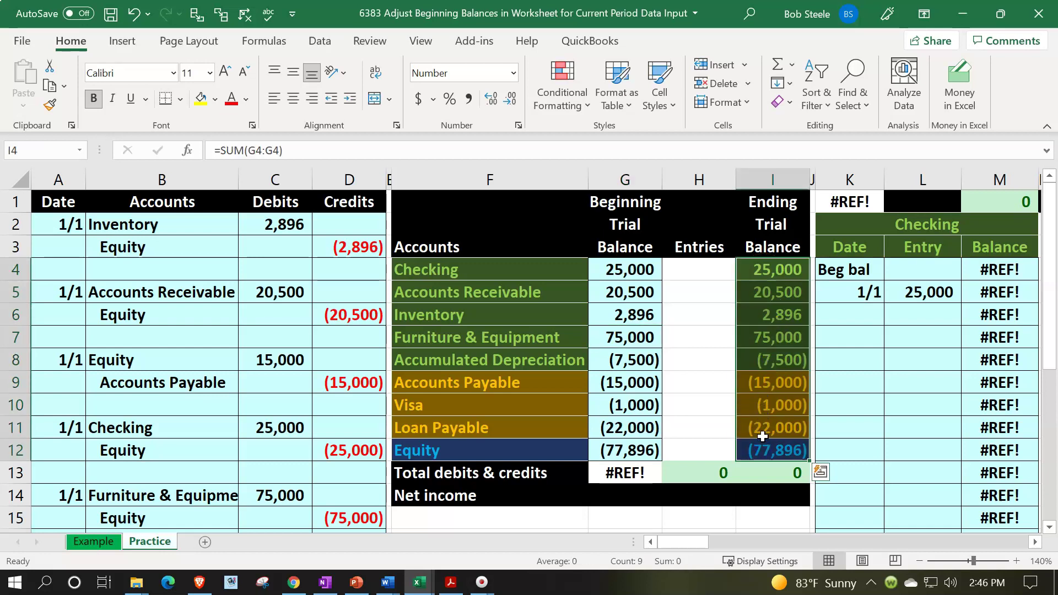
left_click(46, 104)
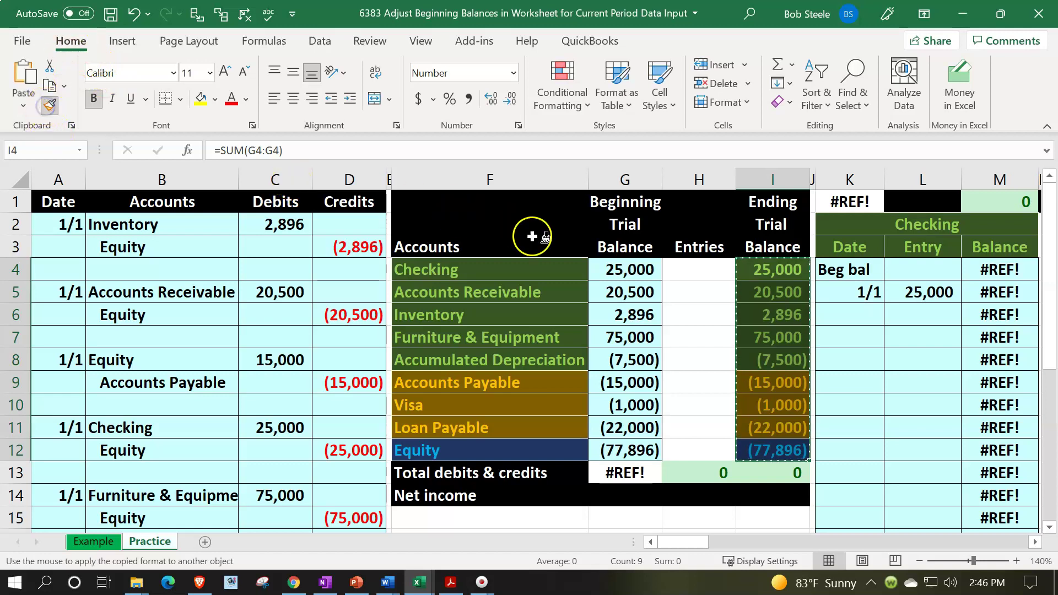
left_click(613, 269)
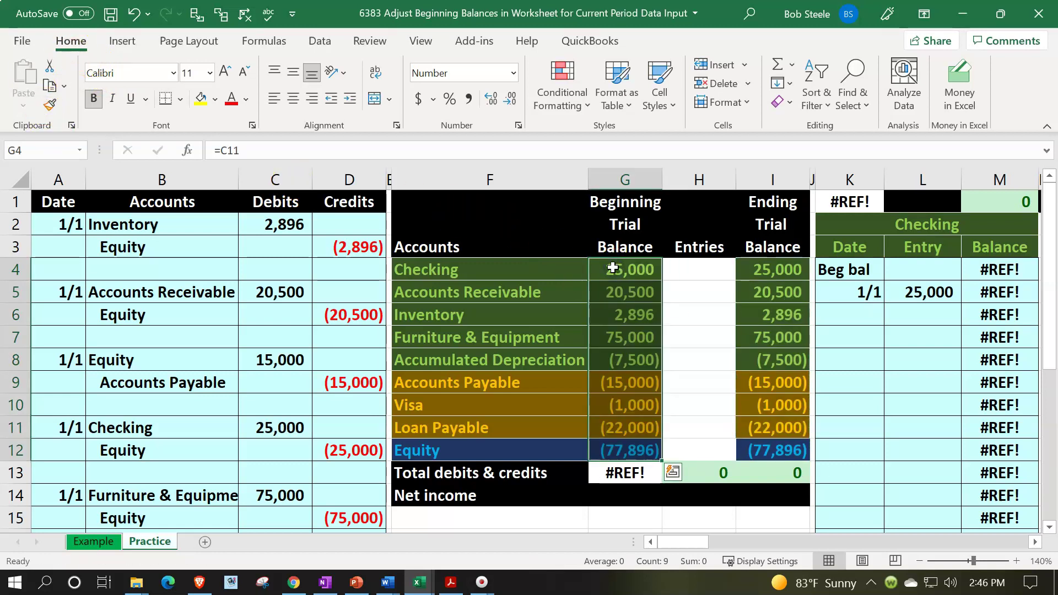
Step: Format the blank Entries cells H4:H12 with a light blue fill and all borders
left_click_drag(675, 267, 678, 296)
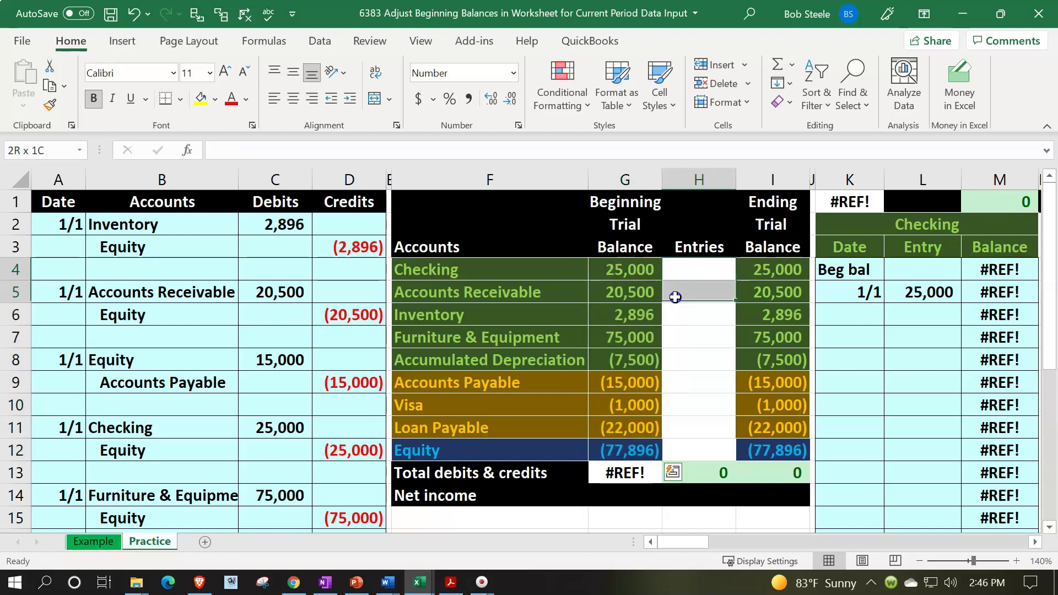
left_click_drag(687, 422, 688, 448)
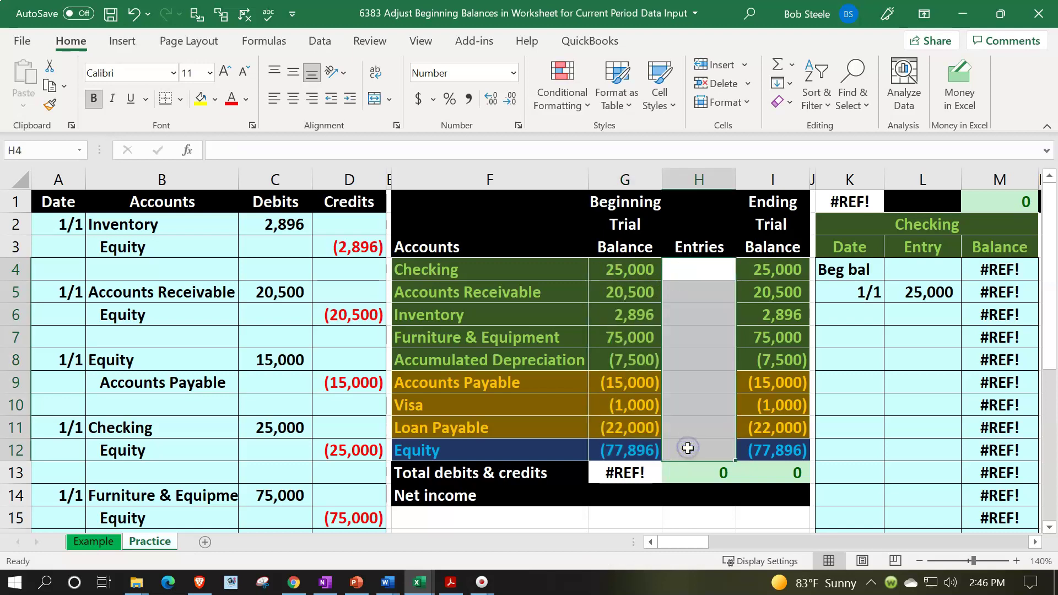
right_click(688, 439)
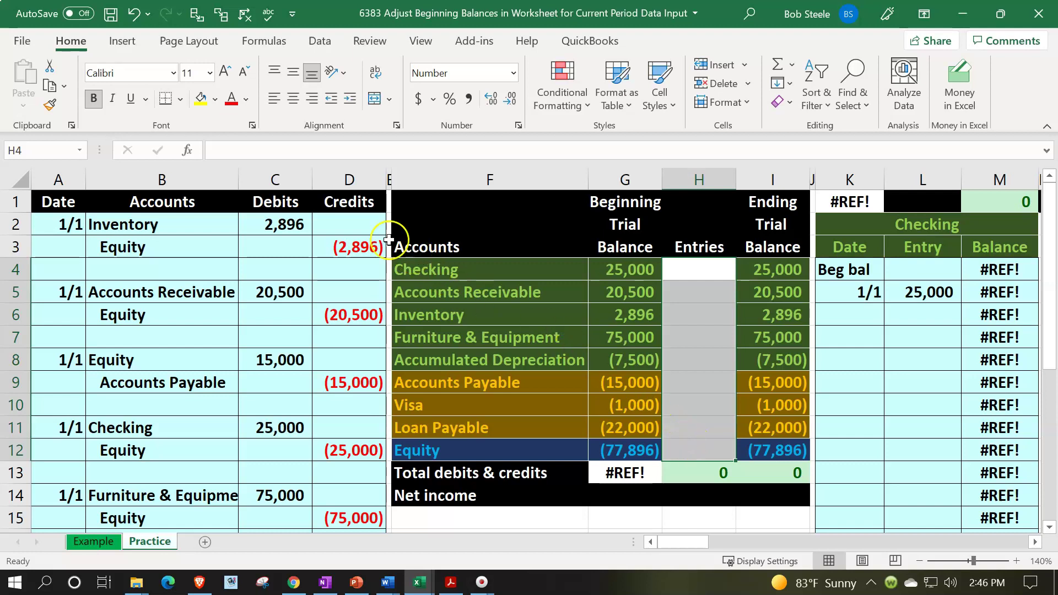
left_click(214, 100)
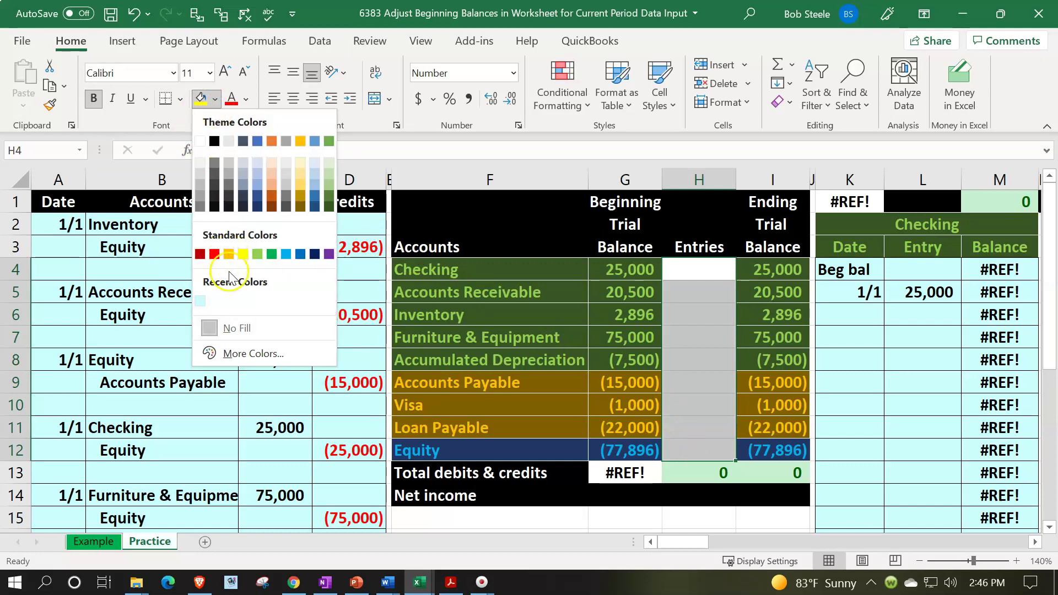
left_click(200, 301)
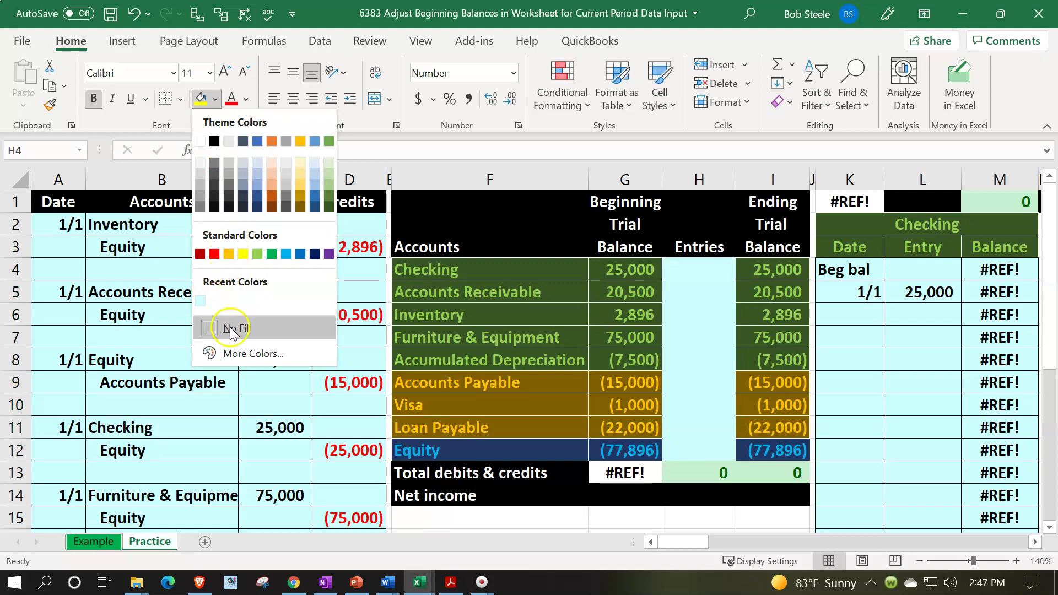
left_click(219, 353)
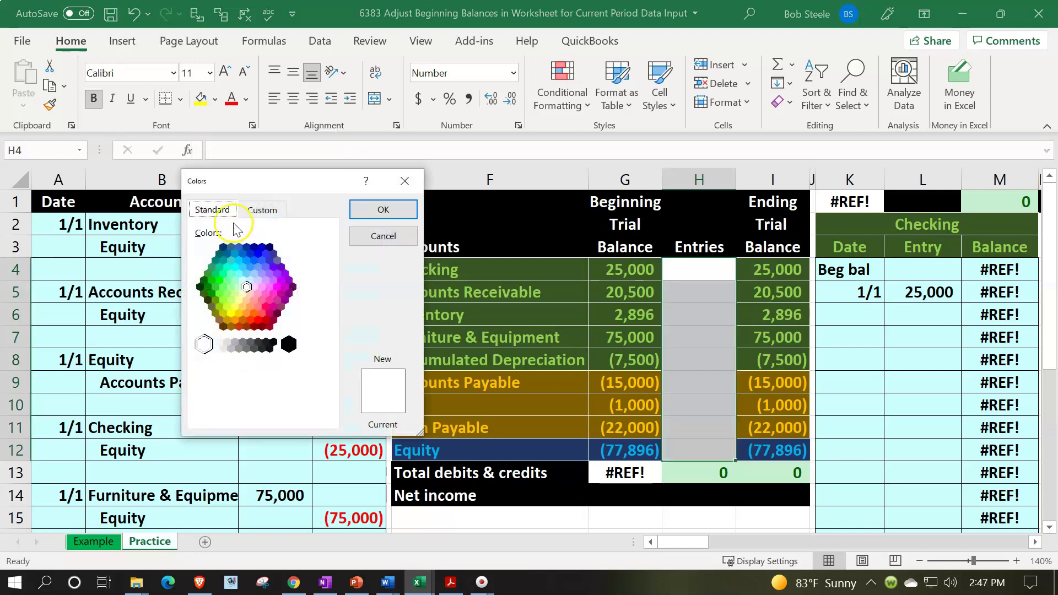
left_click(244, 280)
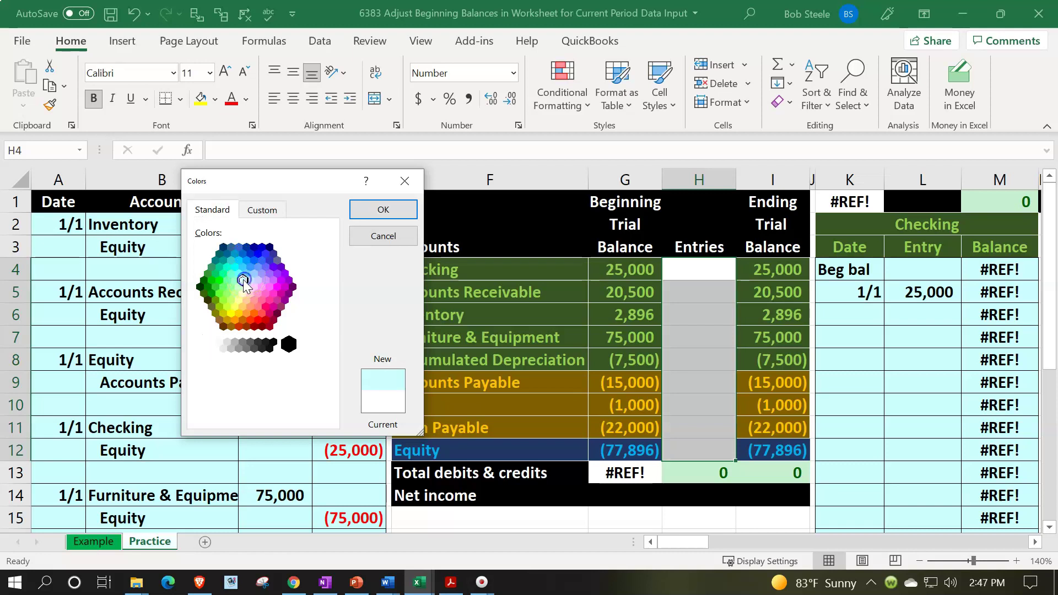
left_click(379, 214)
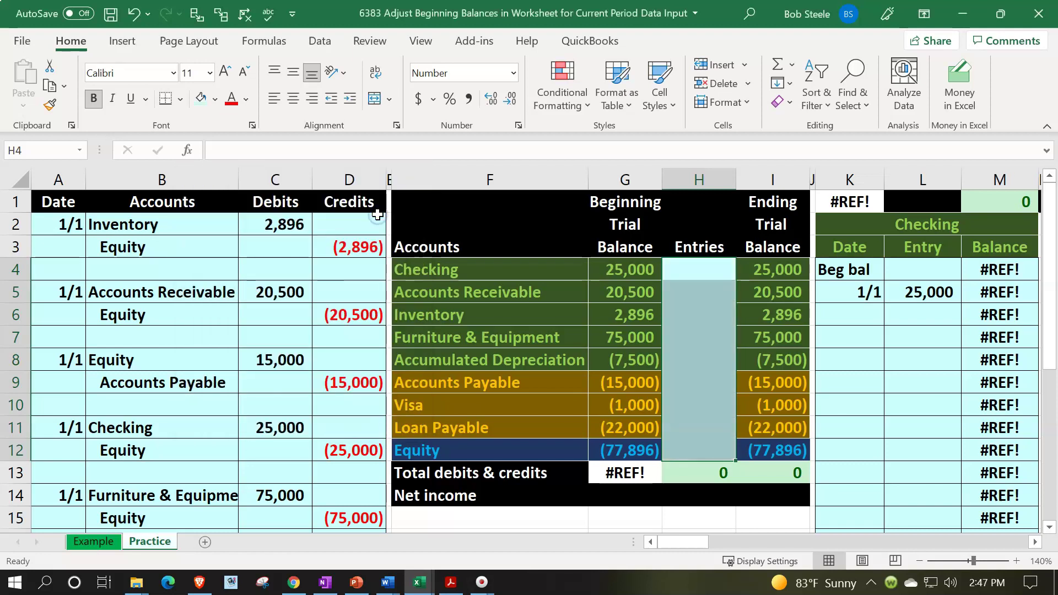
left_click(181, 99)
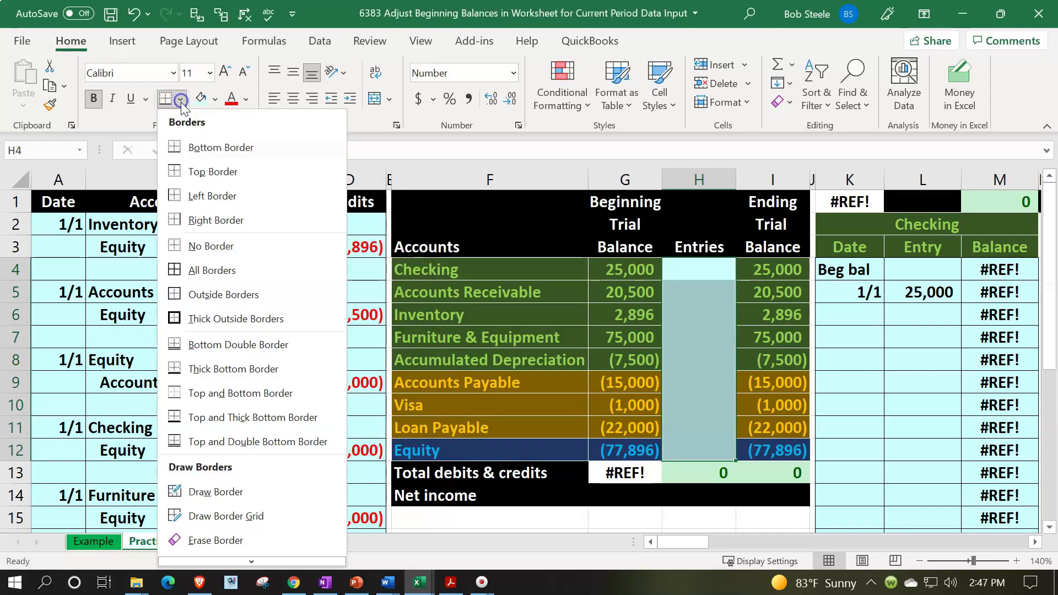
left_click(221, 276)
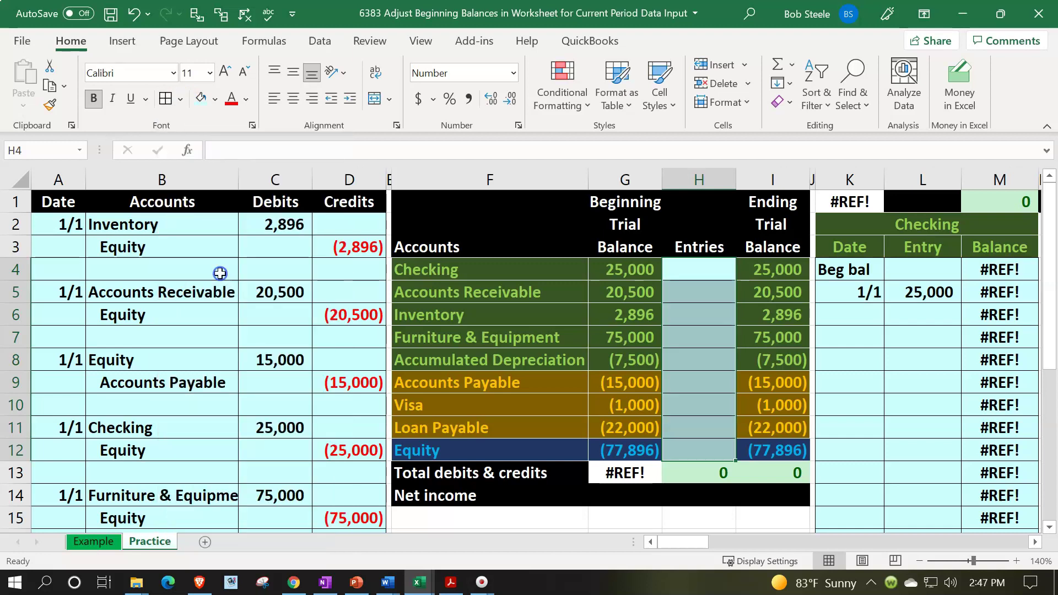
Step: Replace the broken Total debits & credits formula in G13 with =SUM(G4:G12)
left_click(634, 473)
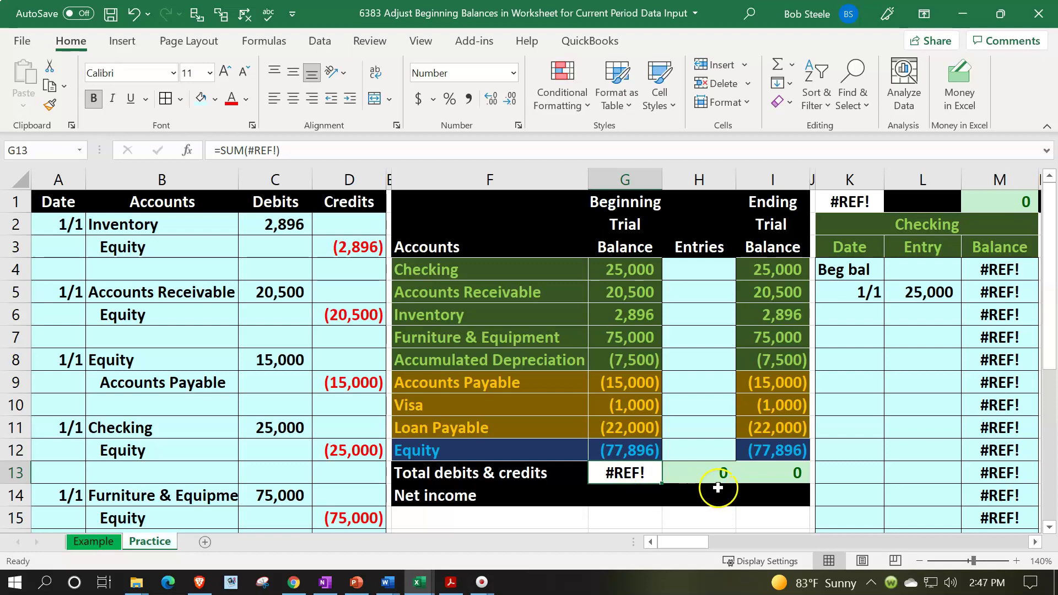
double_click(632, 477)
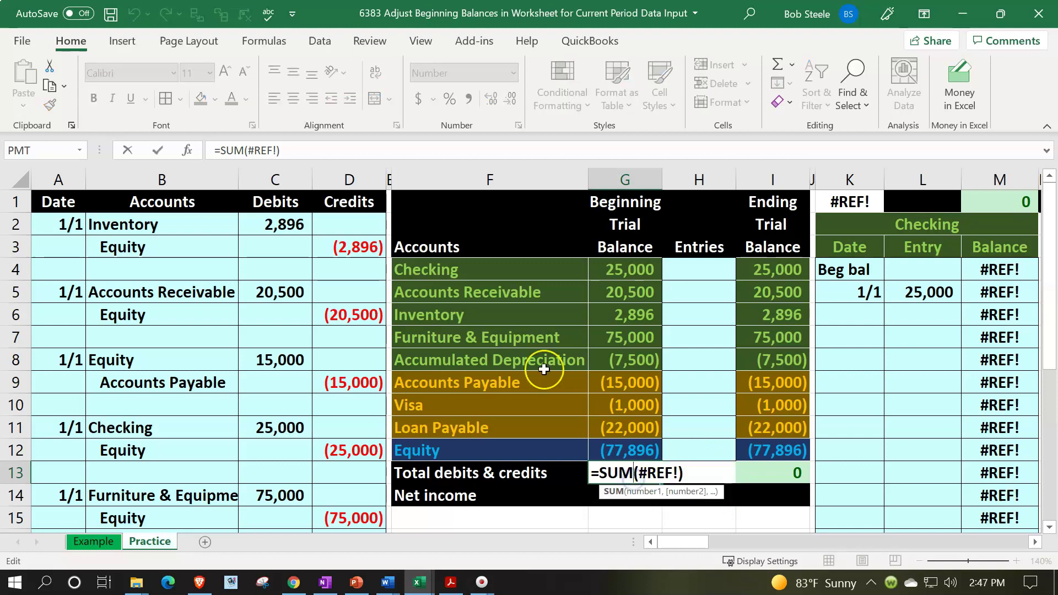
key("Escape")
type("=sum(")
key("Up")
key("shift+Up")
key("shift+Up")
key("shift+Up")
key("shift+Up")
key("shift+Up")
key("shift+Up")
key("shift+Up")
key("shift+Up")
key("Return")
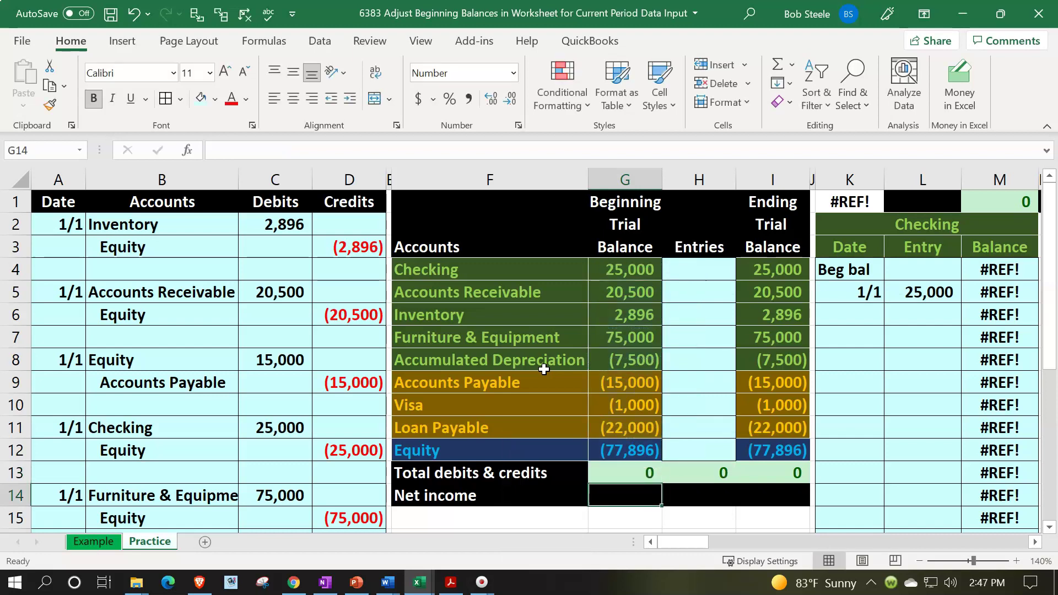
Step: Review the Total debits & credits row and the Checking beginning balance formula in G4 against the journal entries
left_click(619, 472)
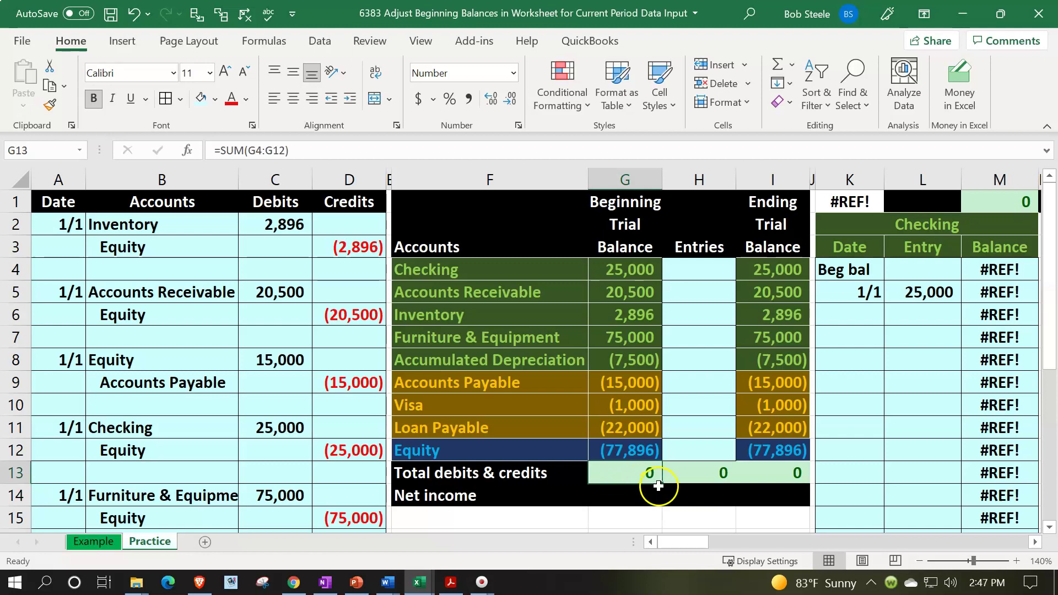
left_click_drag(663, 484, 662, 484)
left_click_drag(745, 491, 777, 478)
left_click(710, 408)
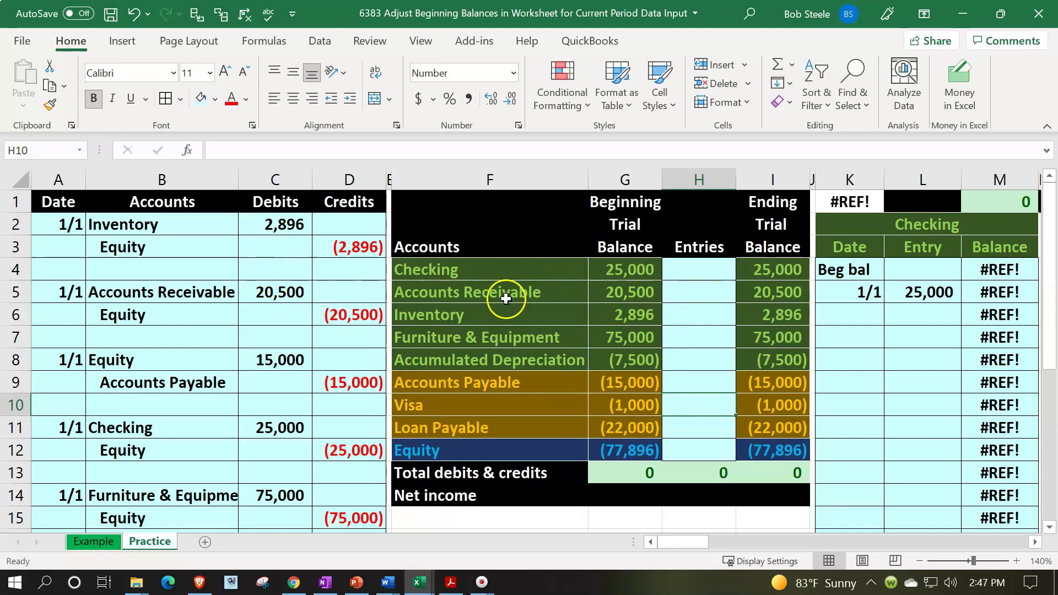
left_click(609, 269)
type("=C11")
key("Return")
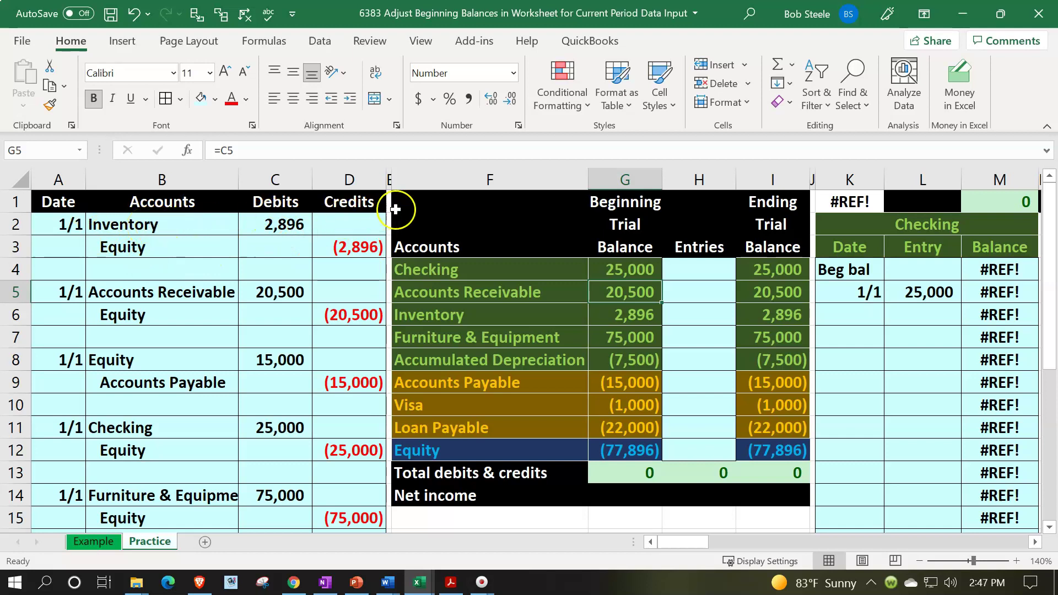
scroll(432, 236, "down", 4)
scroll(419, 253, "up", 4)
scroll(407, 272, "down", 3)
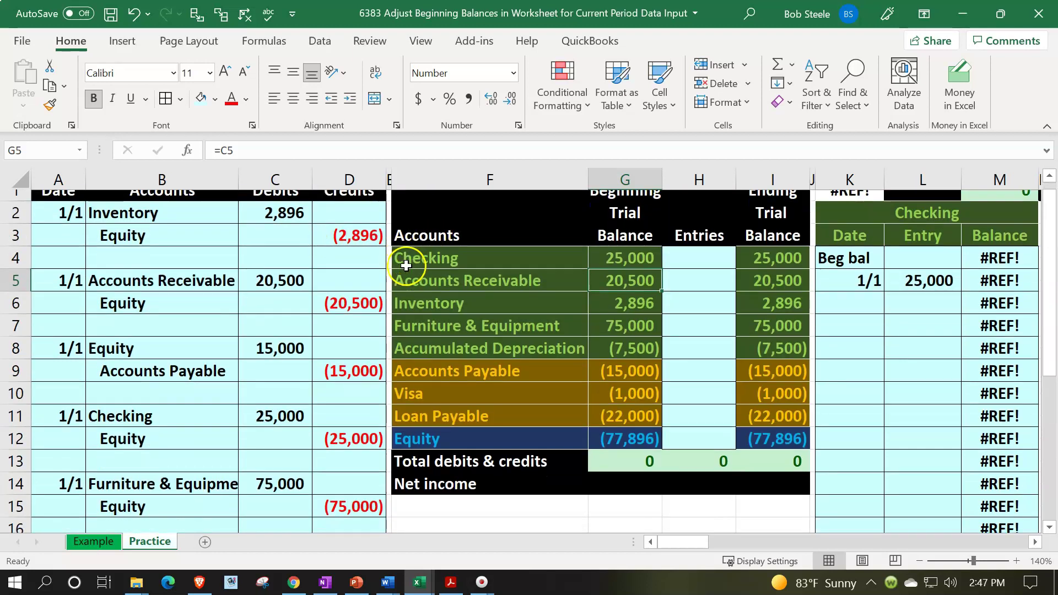
scroll(481, 344, "up", 3)
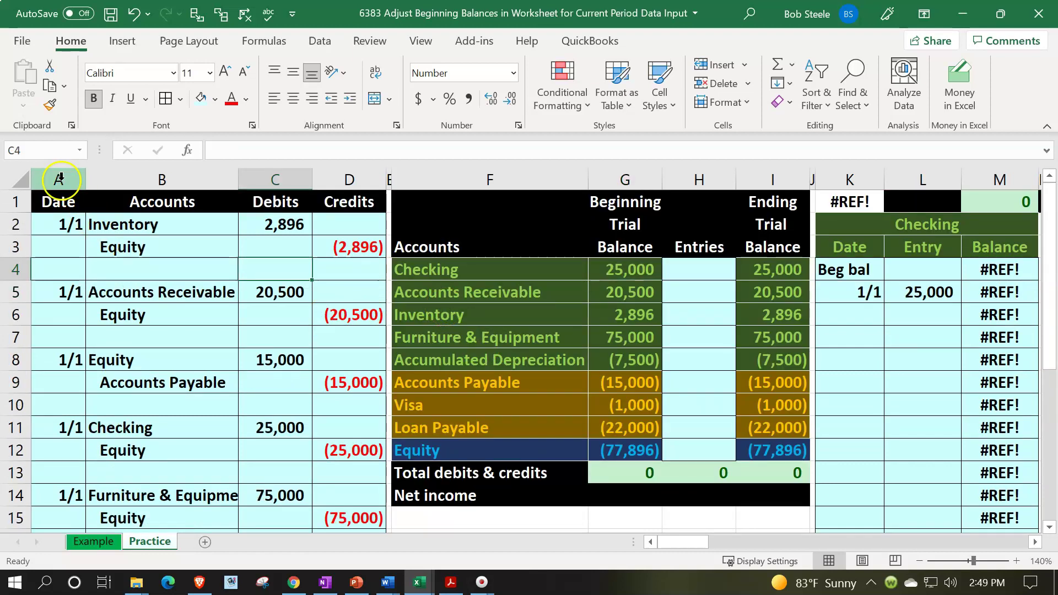
Step: Copy journal columns A:D and insert the copied cells at E1, ahead of the trial balance
left_click_drag(57, 180, 318, 180)
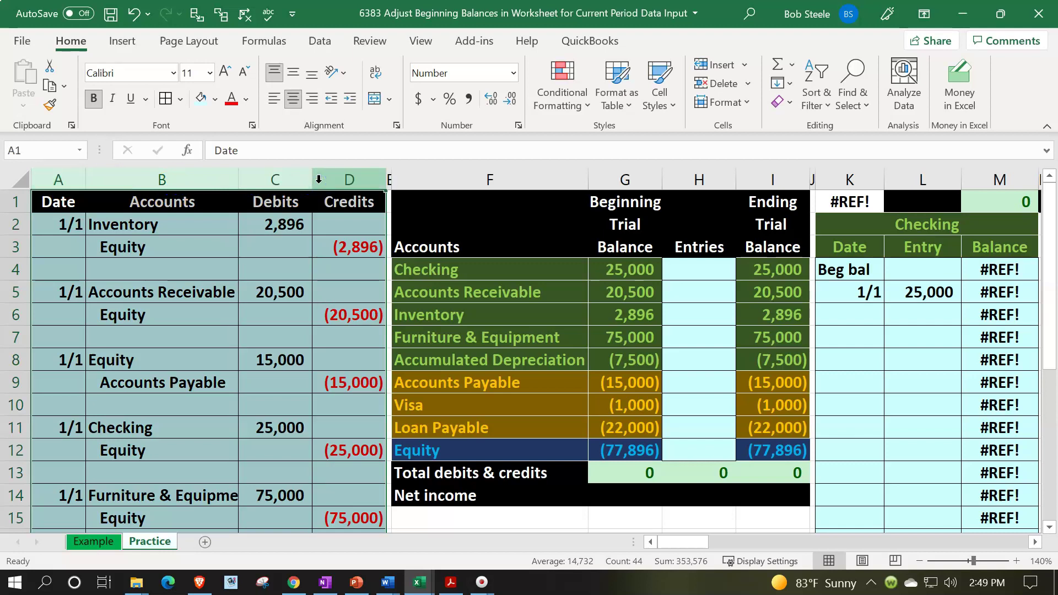
key("ctrl+c")
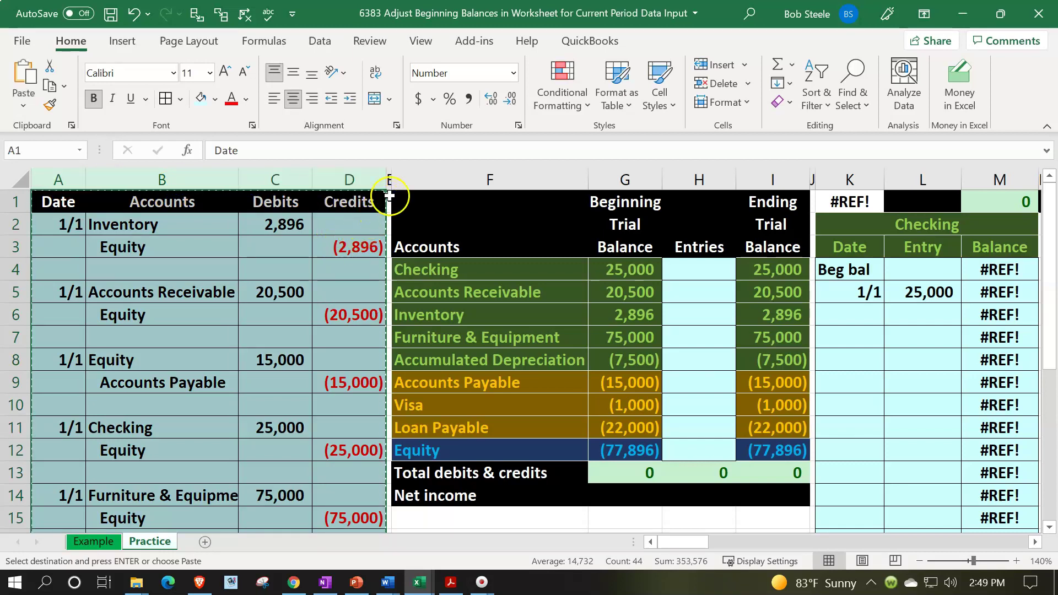
left_click(390, 195)
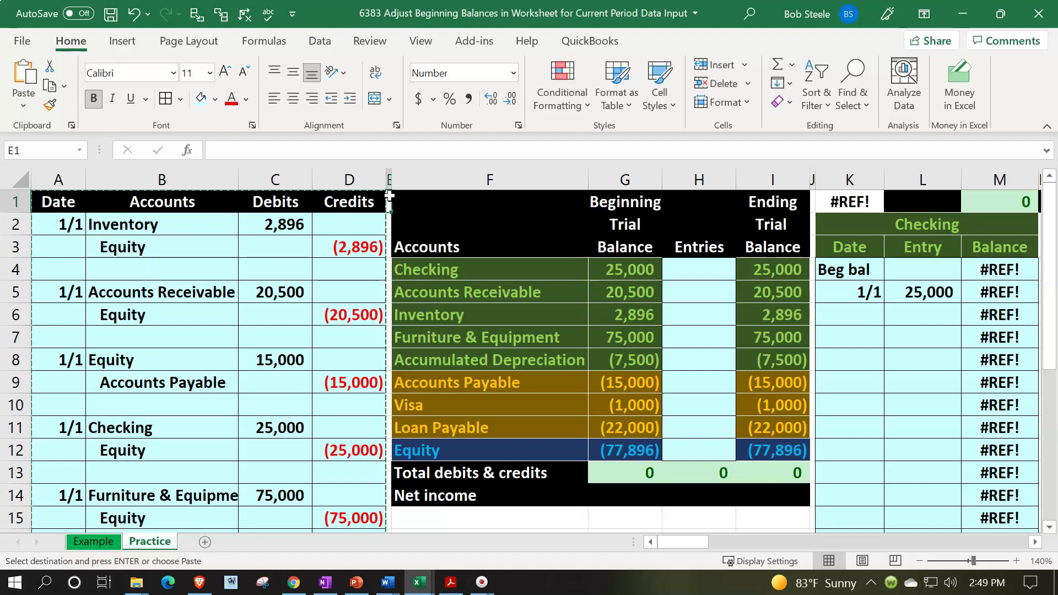
right_click(389, 197)
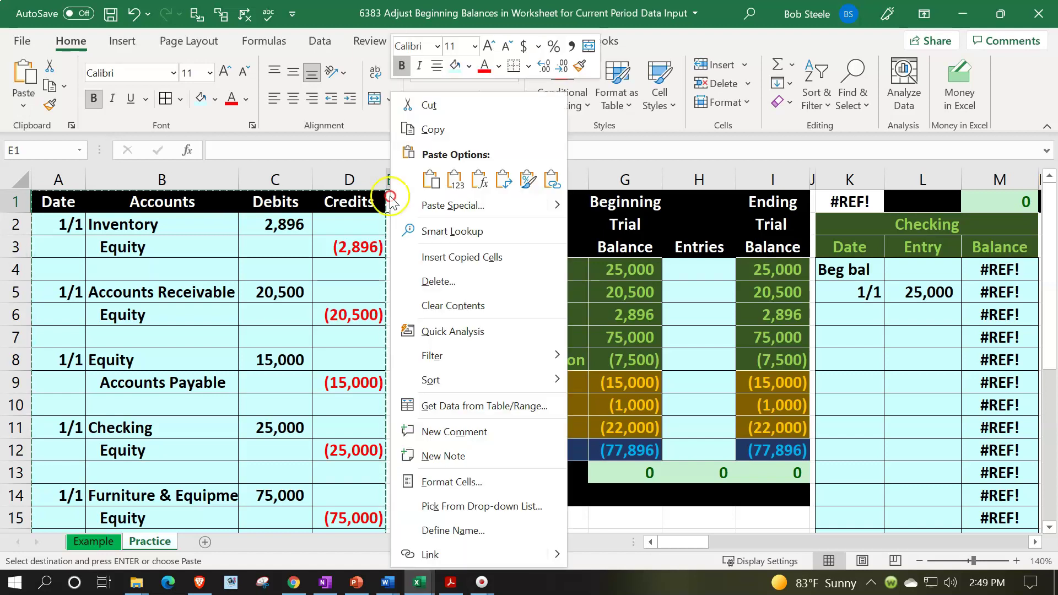
left_click(434, 258)
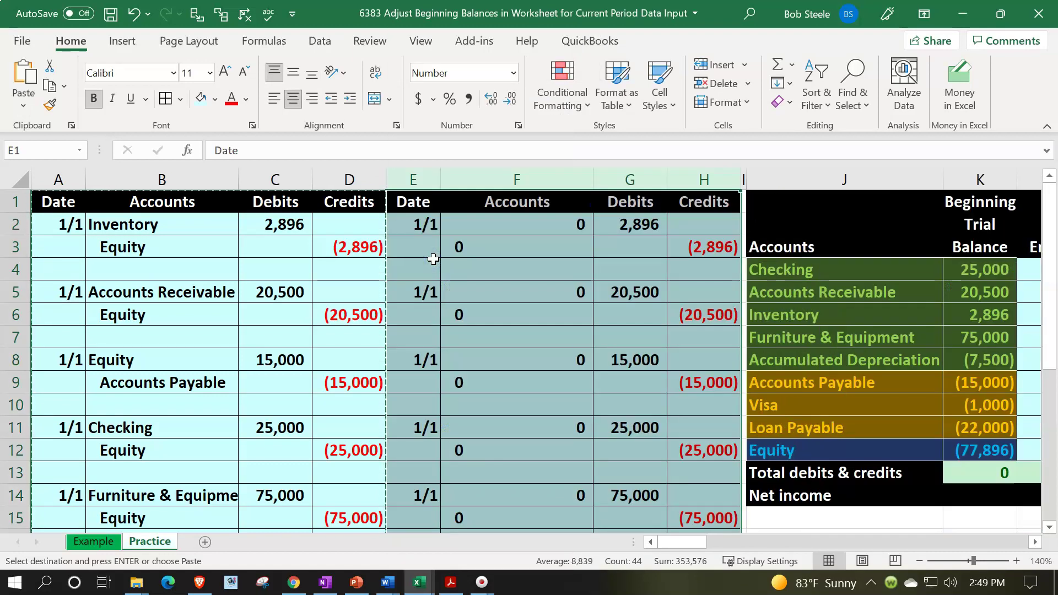
left_click(433, 260)
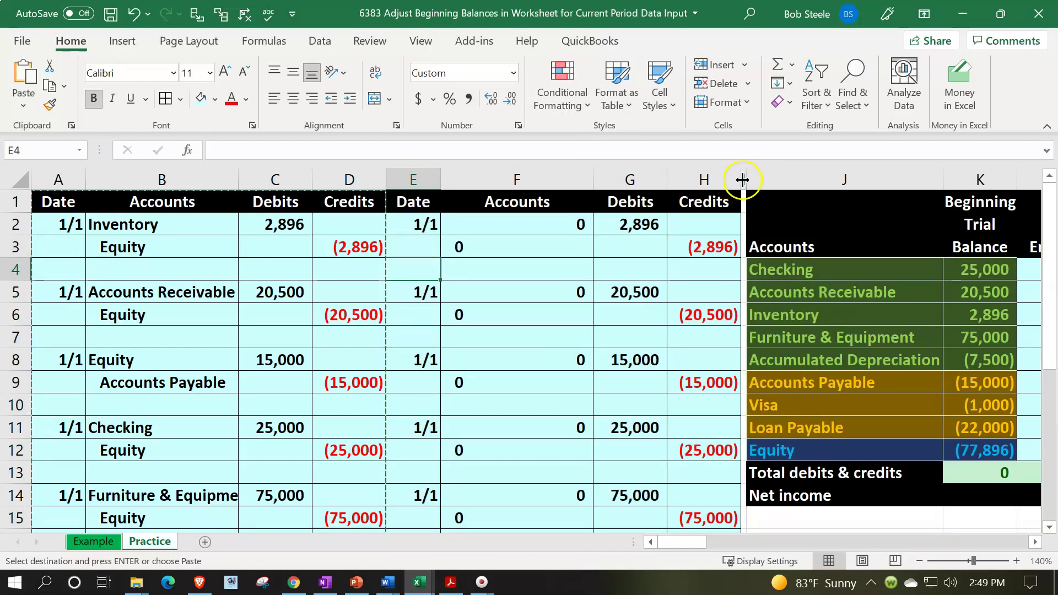
Step: Insert a blank column at E between the two journals and clear its formatting
left_click_drag(745, 179, 746, 179)
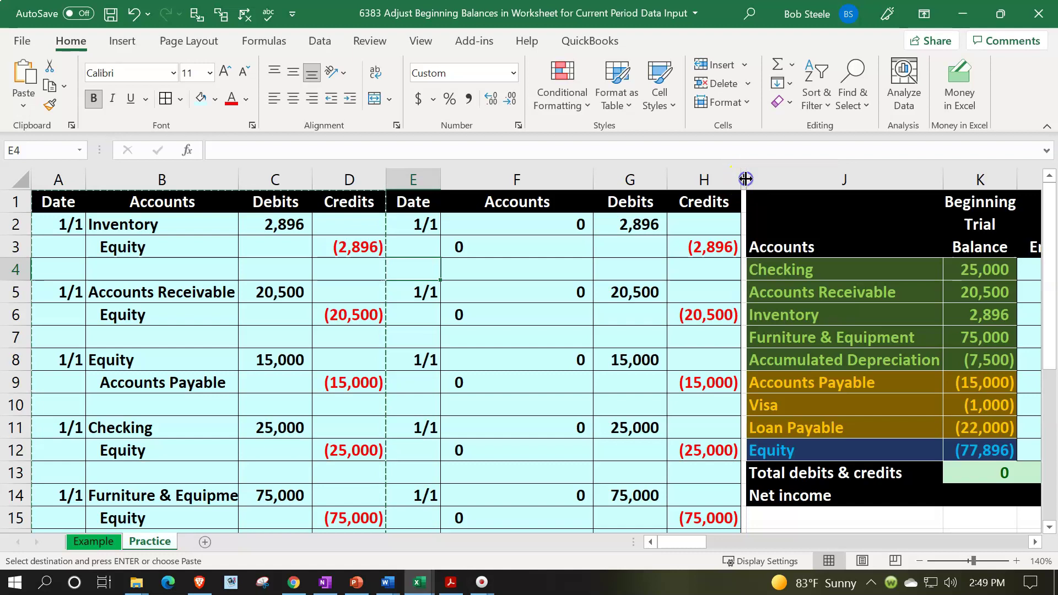
left_click(427, 177)
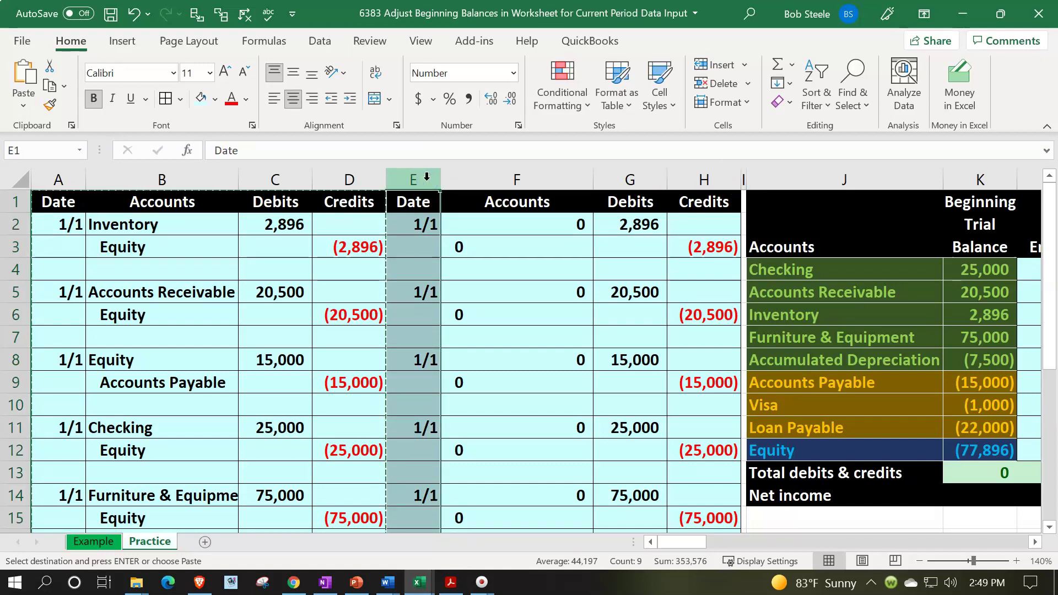
right_click(417, 278)
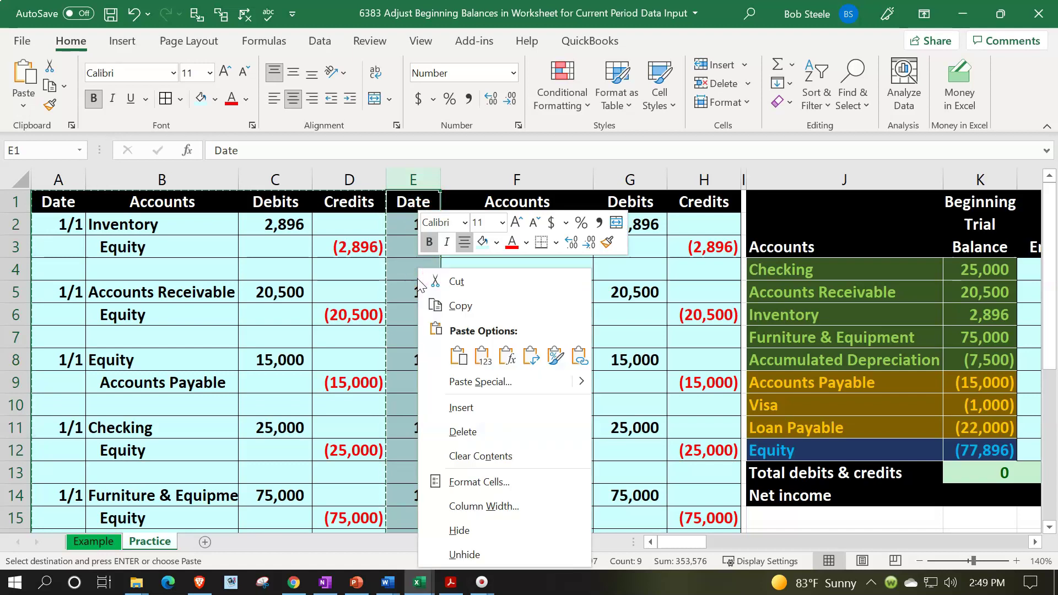
left_click(448, 411)
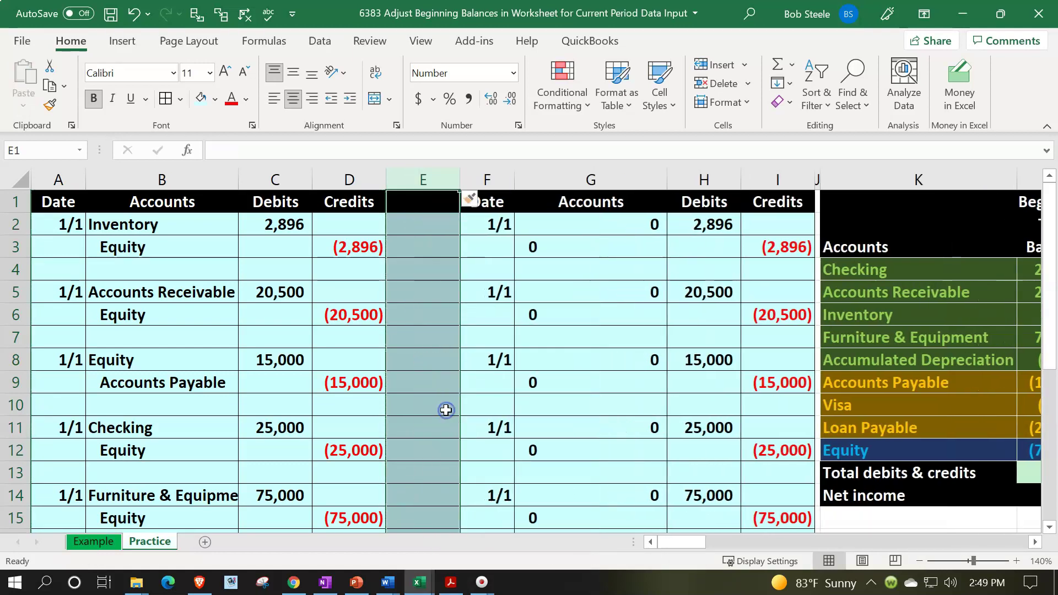
left_click(477, 202)
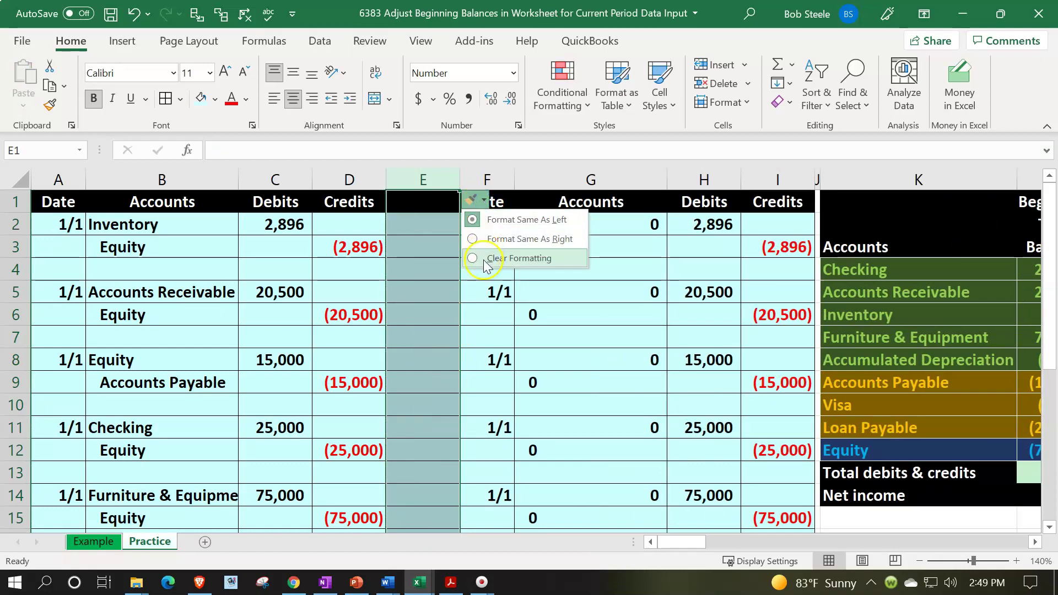
left_click(485, 263)
left_click(483, 260)
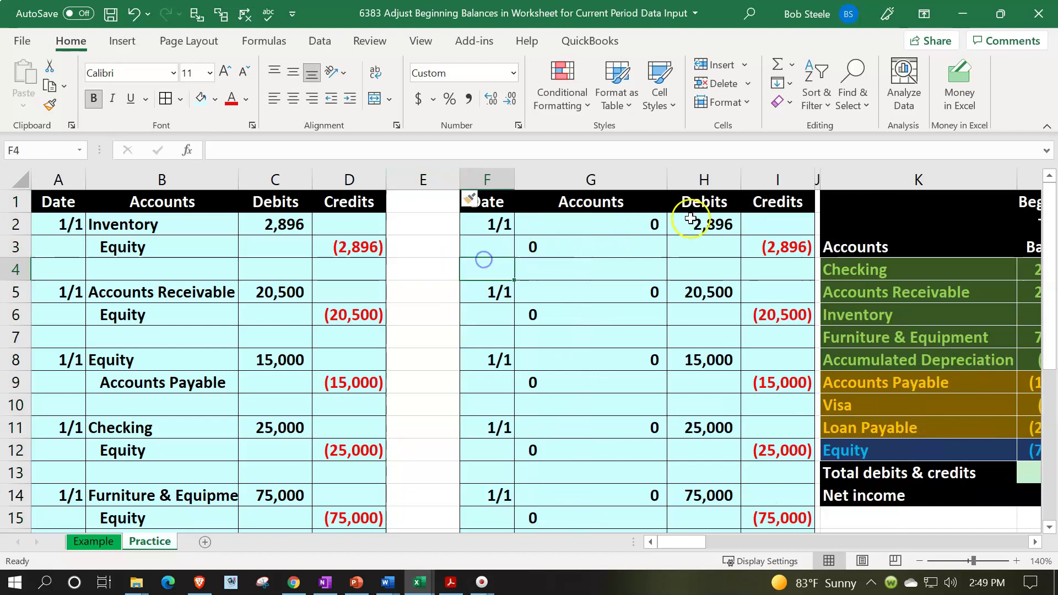
Step: Copy the narrow divider column J's format onto column E between the two journals
left_click(818, 176)
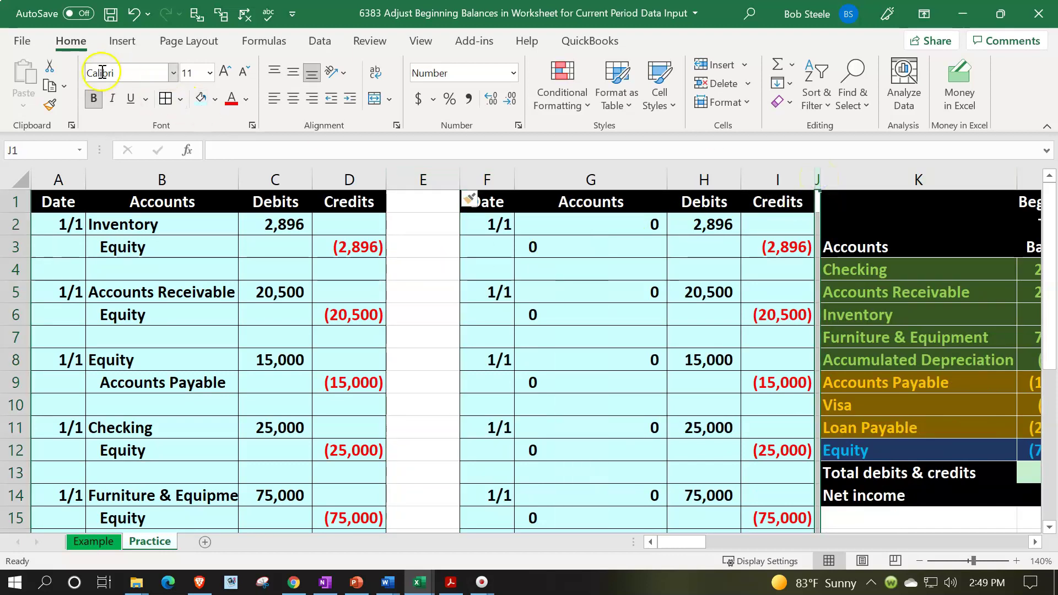
left_click(51, 105)
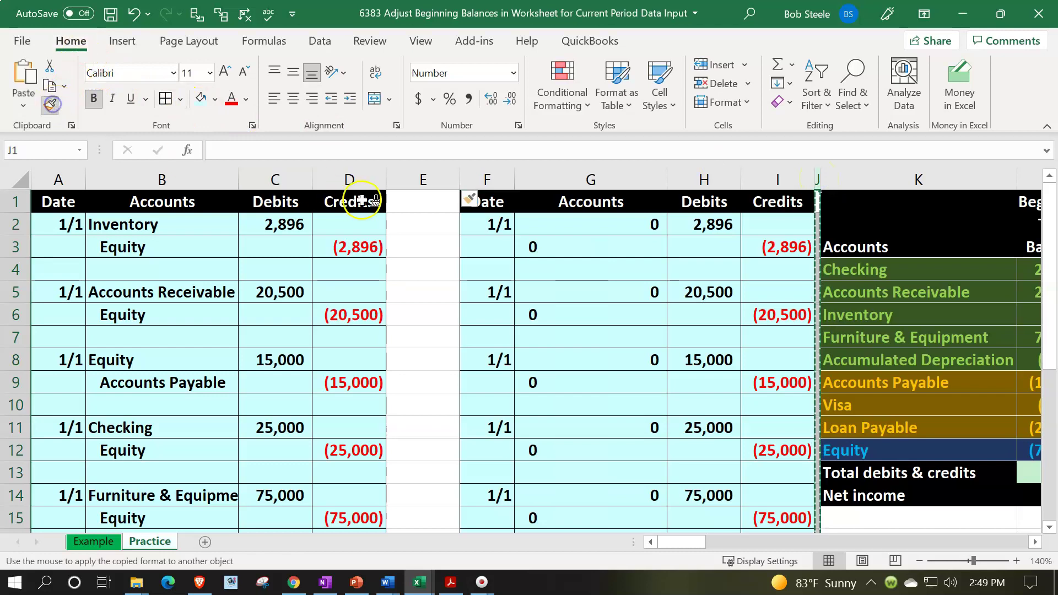
left_click(422, 179)
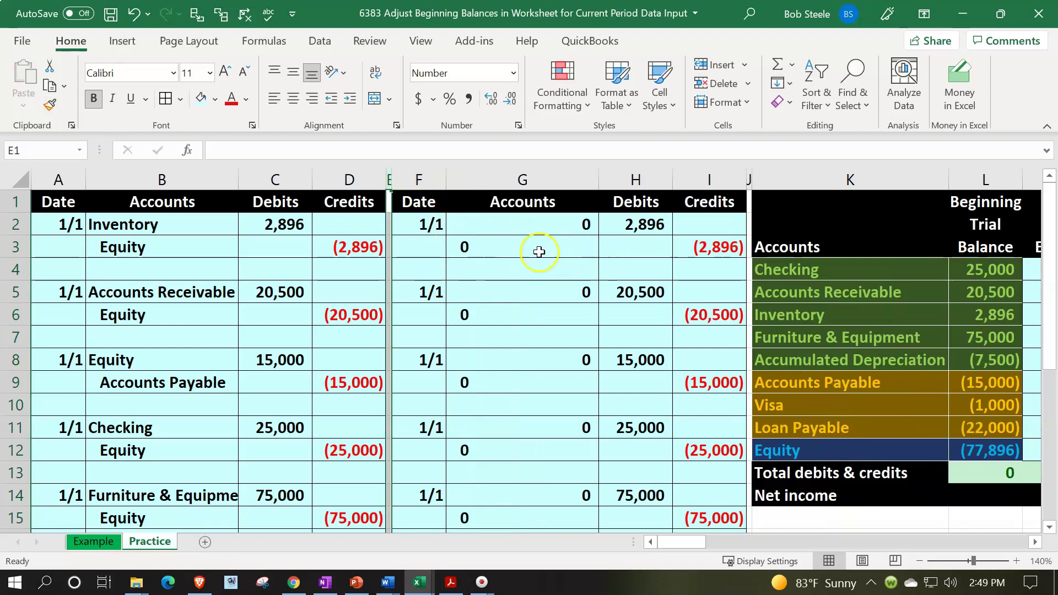
Step: Apply the formatting of second-journal row F2:I2 to all the journal rows below it, replacing the indented account cells
left_click_drag(430, 224, 673, 485)
scroll(586, 425, "up", 5)
left_click(484, 244)
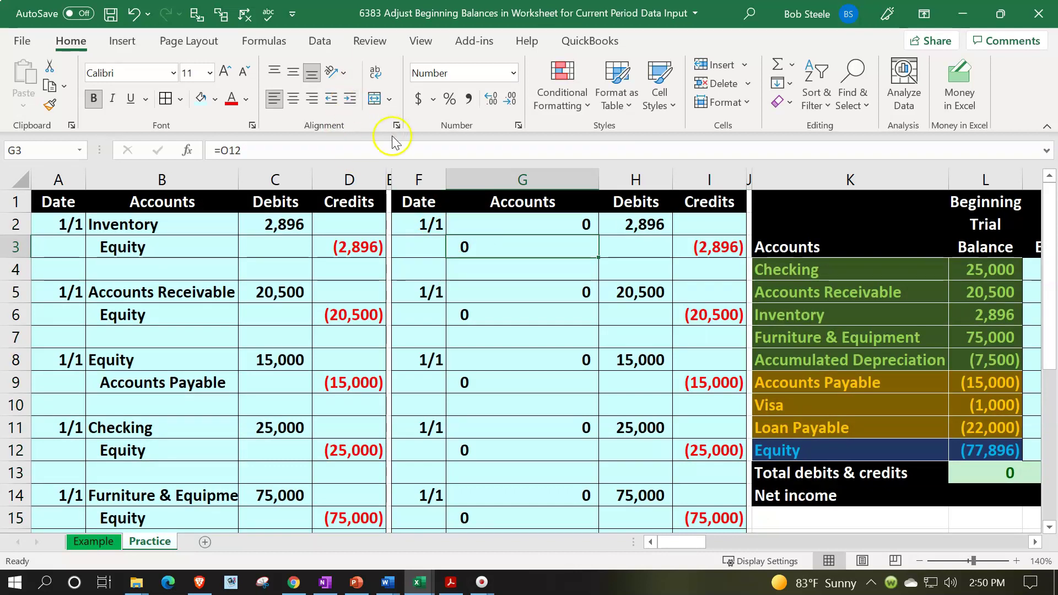
left_click_drag(432, 224, 685, 229)
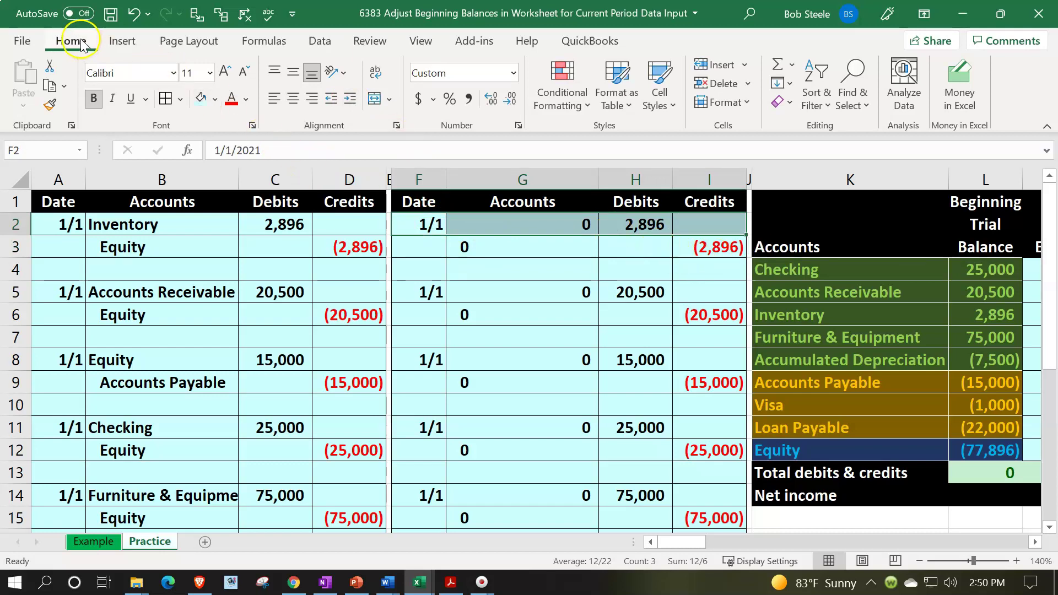
left_click(49, 105)
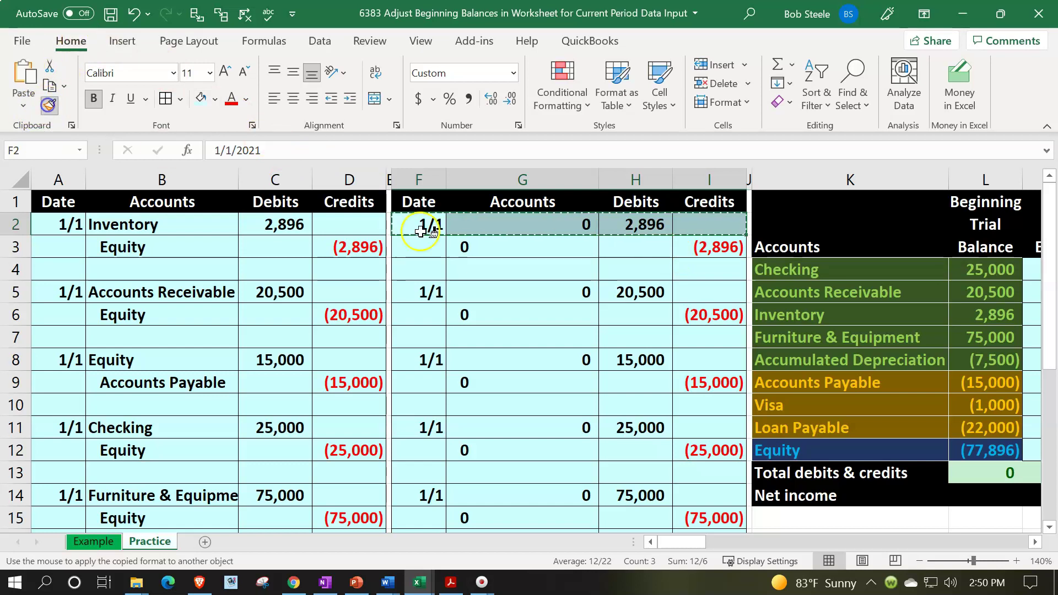
mouse_move(432, 242)
left_mouse_down()
mouse_move(541, 324)
mouse_move(655, 484)
mouse_move(678, 545)
mouse_move(680, 499)
left_mouse_up()
scroll(621, 439, "up", 4)
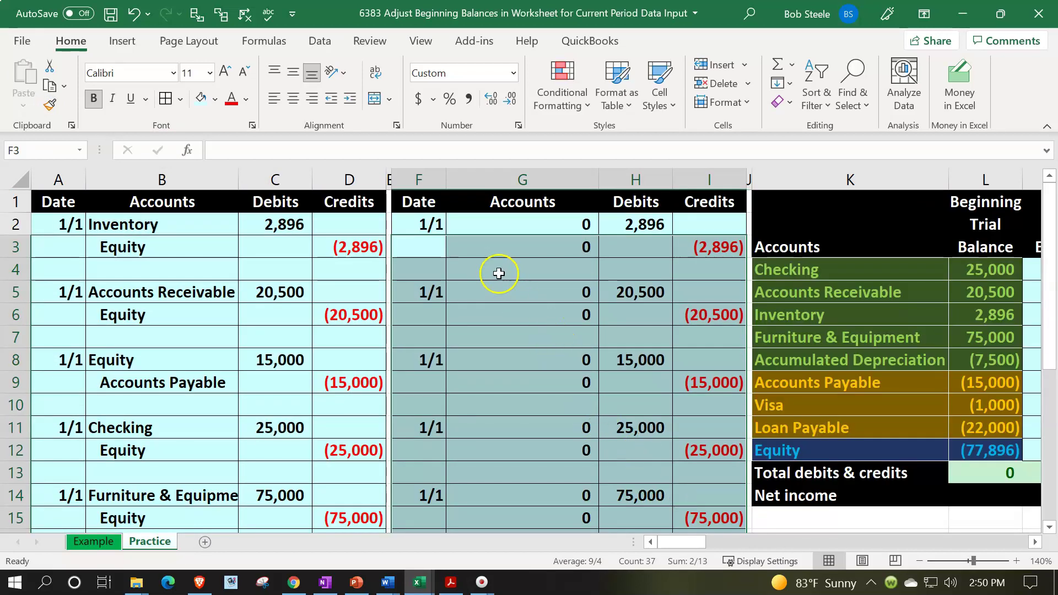
Step: Clear all copied entries from the second journal in columns F:I, keeping its header row
key("Delete")
left_click_drag(432, 227, 642, 241)
key("Delete")
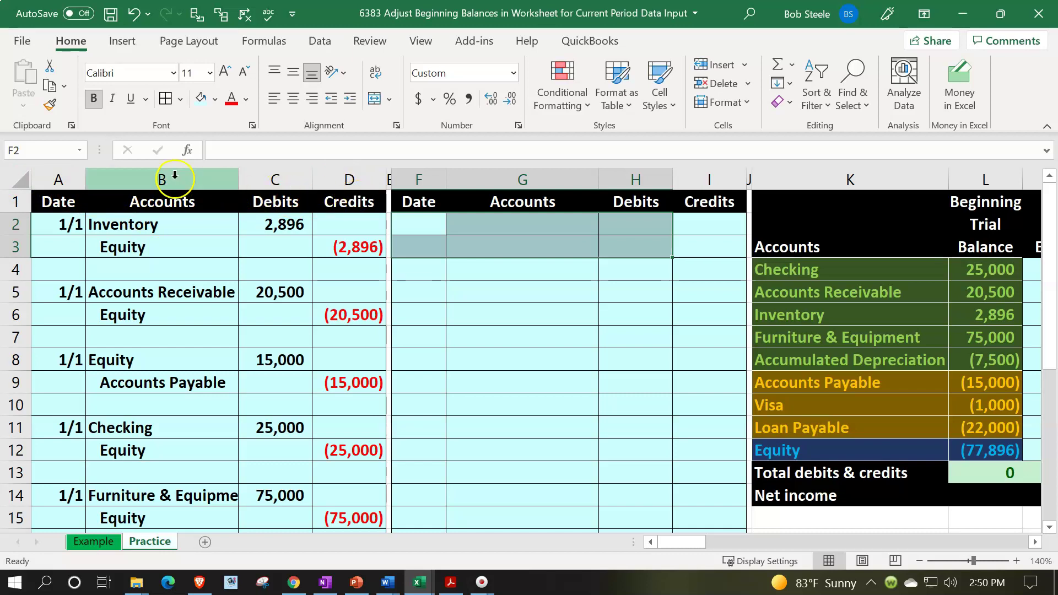
Step: Hide columns A:E containing the original setup journal and its divider
left_click(52, 178)
left_click_drag(53, 178, 388, 171)
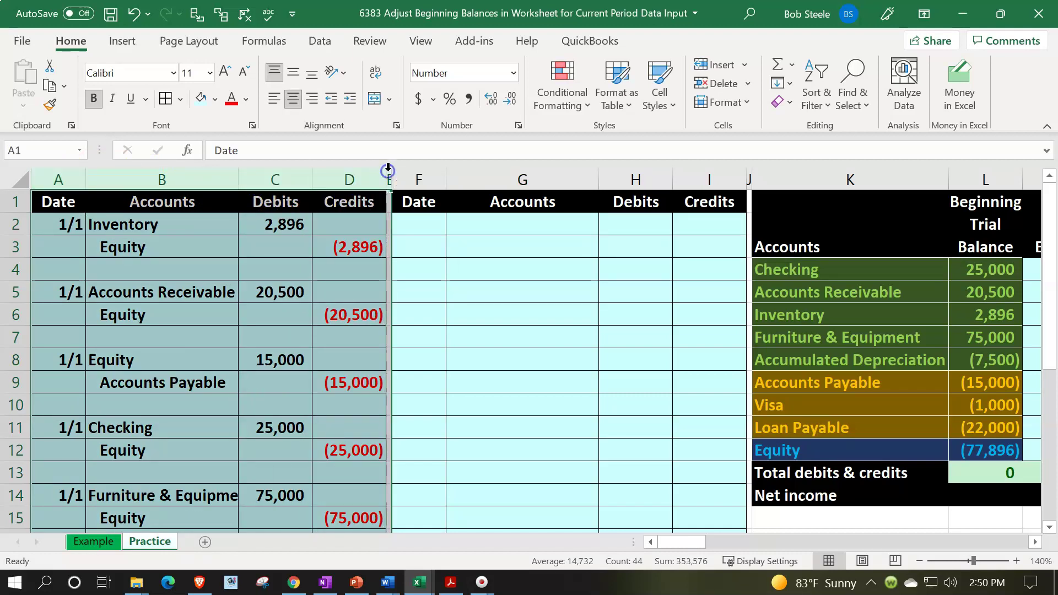
right_click(207, 340)
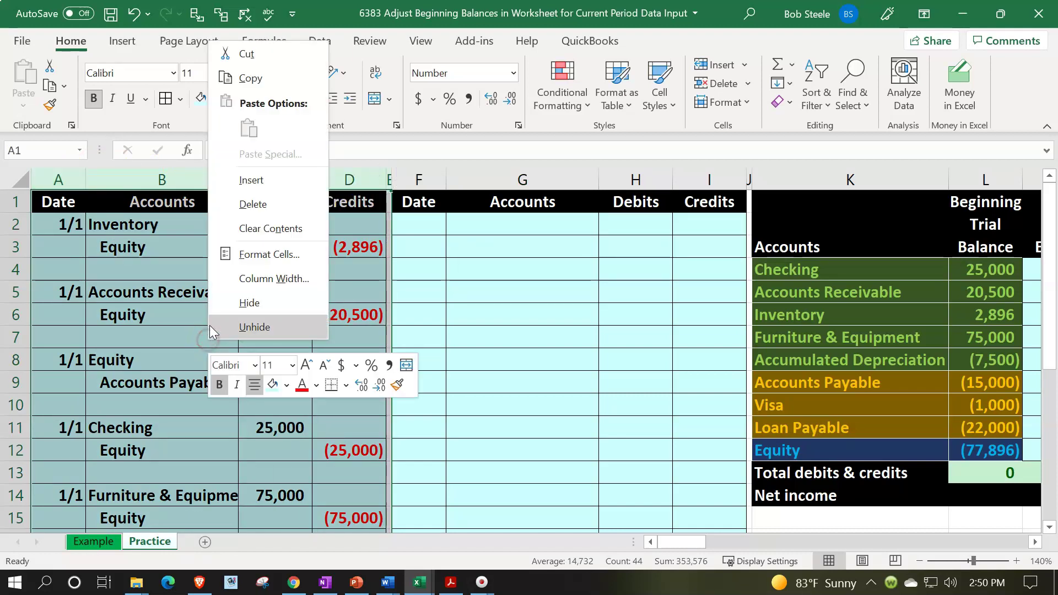
left_click(237, 303)
left_click(255, 271)
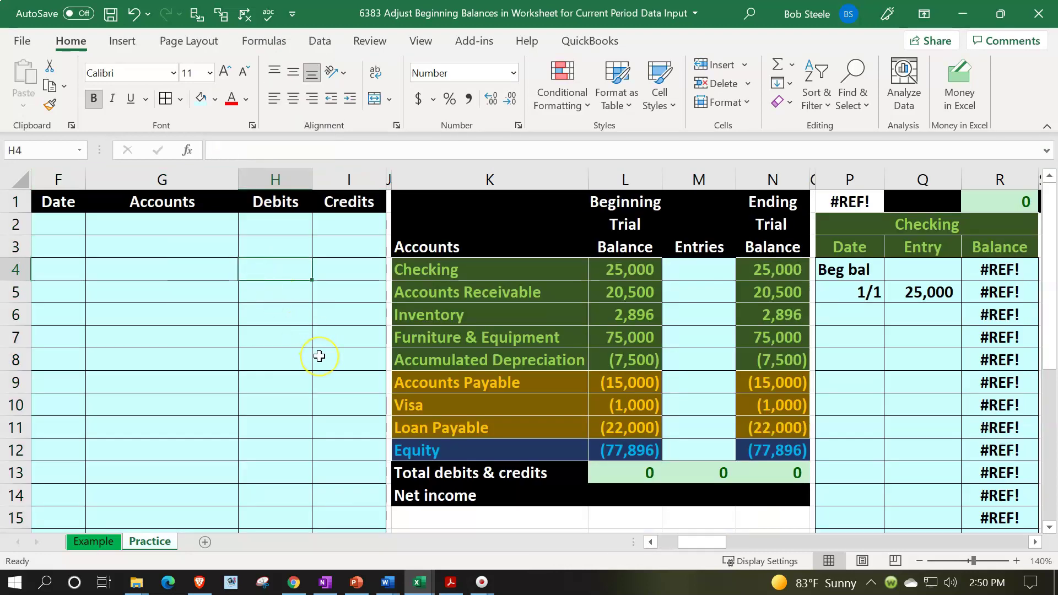
Step: Look across the general ledger accounts and check the Checking beginning balance formula in L4
key("Right")
key("Right")
key("Right")
key("Right")
key("Right")
key("Right")
key("Right")
key("Right")
key("Right")
key("Right")
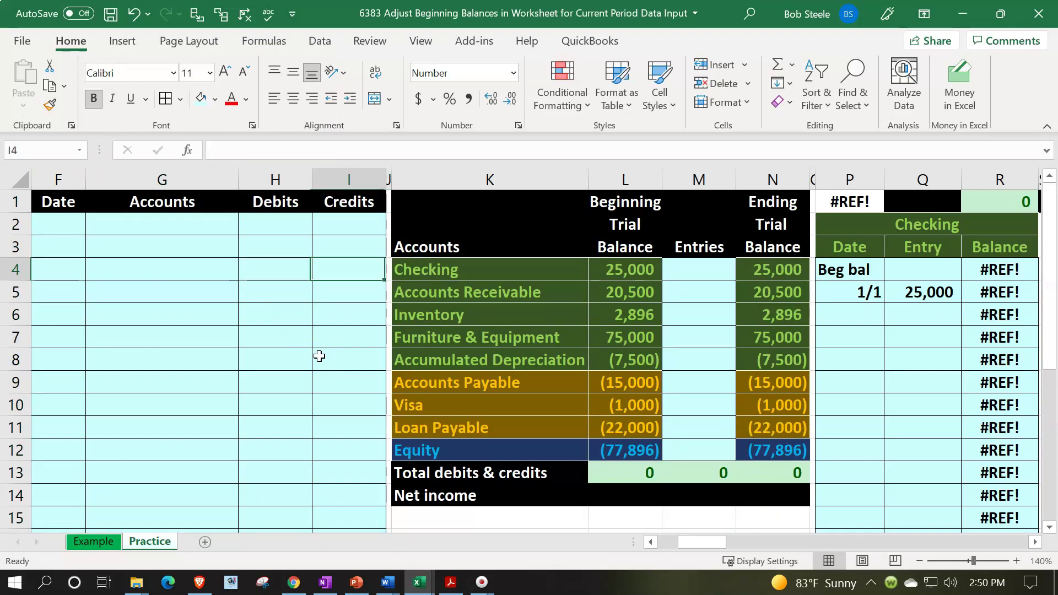
key("Right")
key("Right")
key("Right")
key("Right")
key("Right")
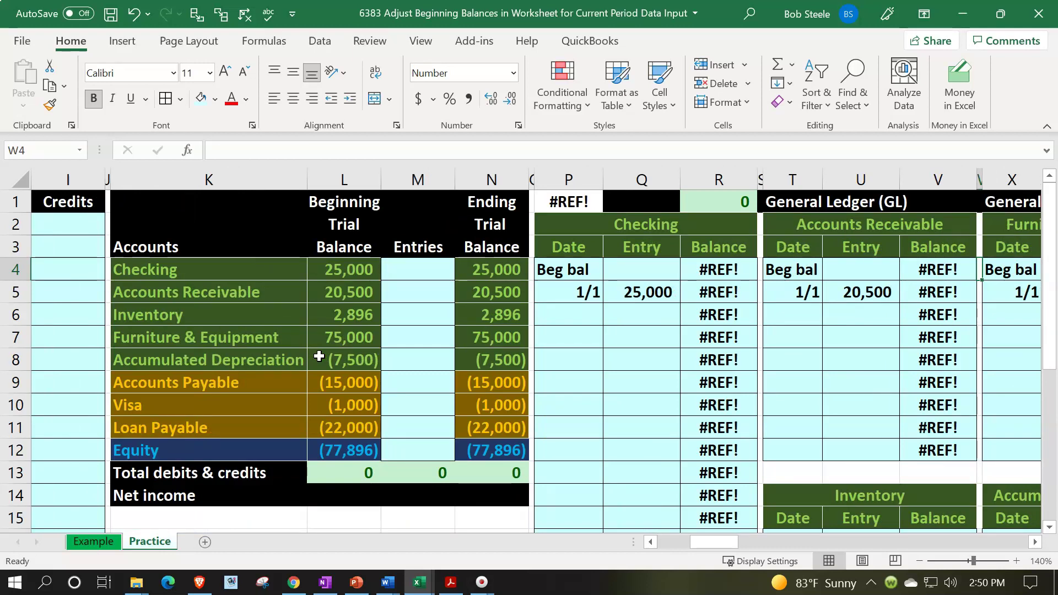
key("Left")
key("Left")
key("Left")
key("Left")
key("Left")
key("Left")
key("Left")
key("Left")
key("Left")
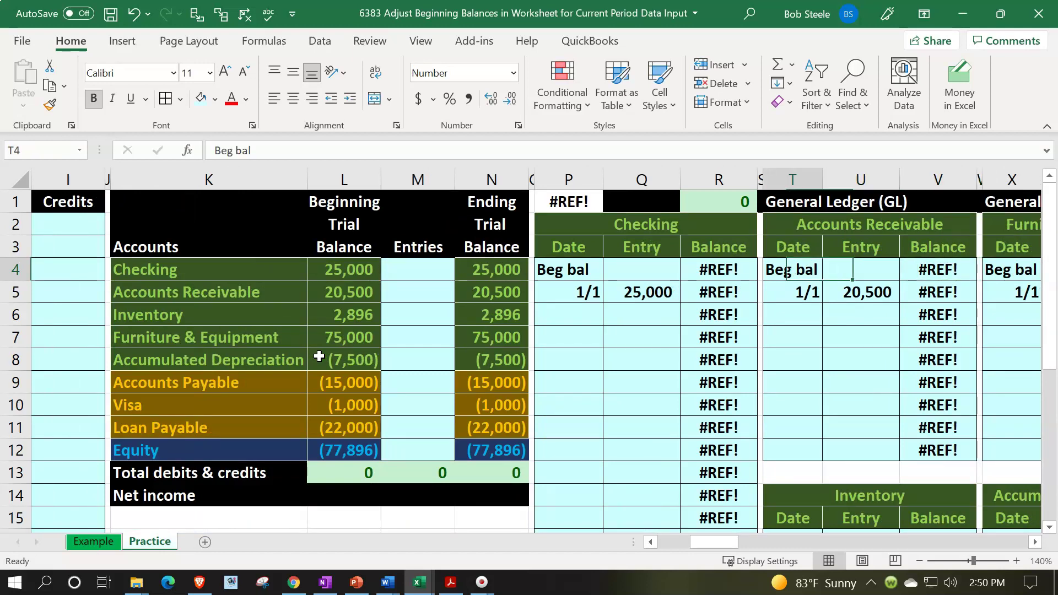
key("Left")
key("Left")
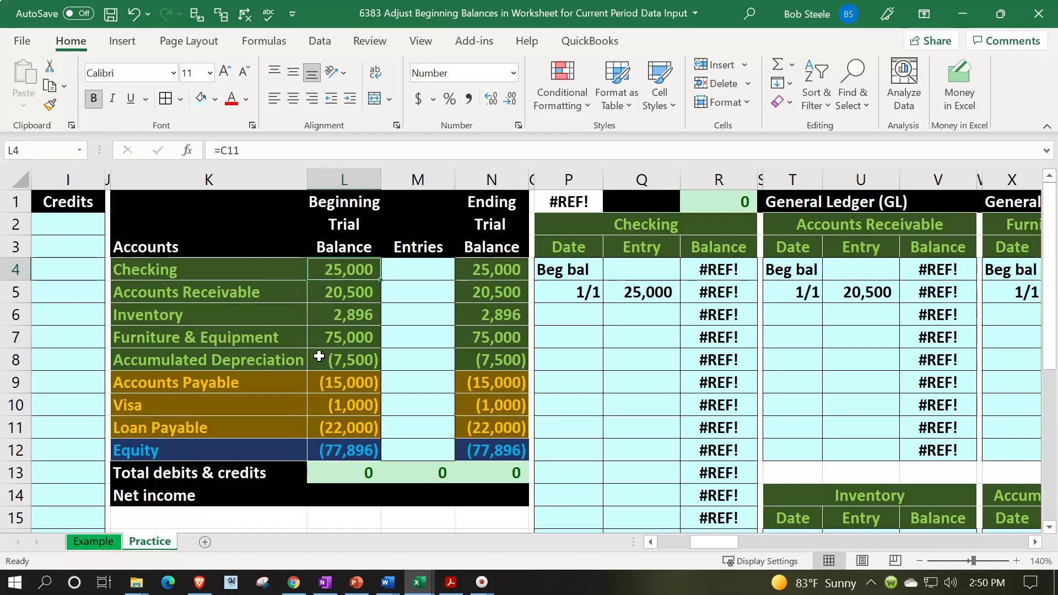
Step: Link the Checking ledger's beginning balance in R4 to the beginning trial balance with =L4
key("Right")
key("Right")
key("Right")
key("Right")
key("Down")
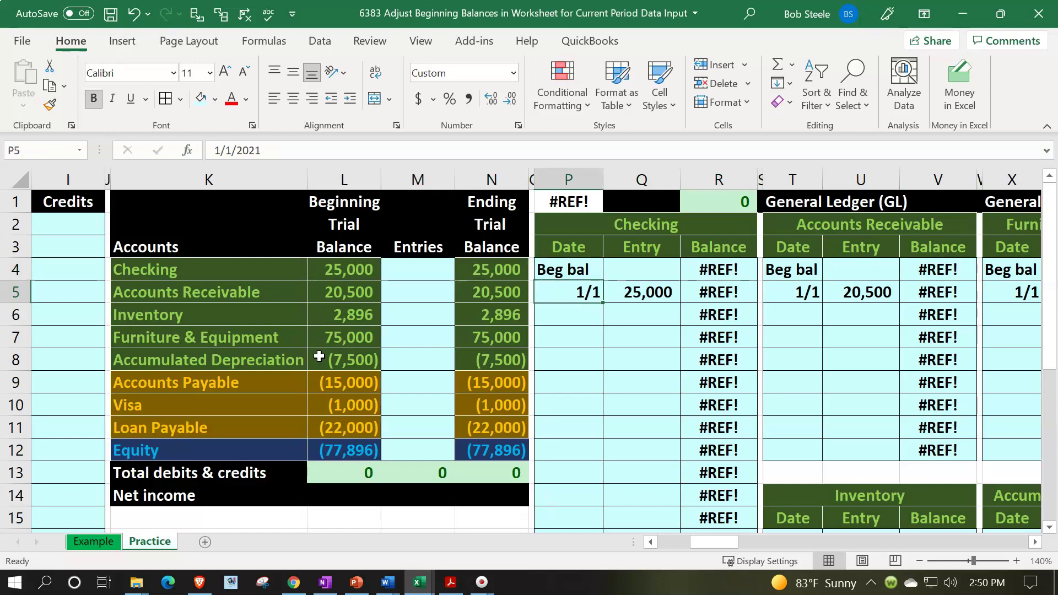
key("Right")
key("Right")
key("Up")
type("=")
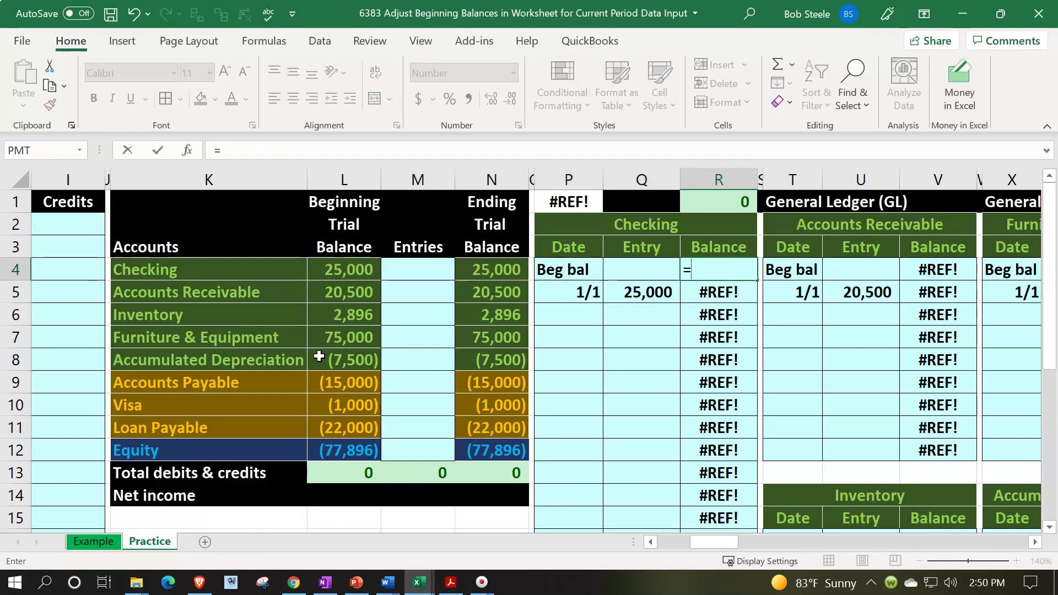
key("Left")
key("Left")
key("Left")
key("Left")
key("Left")
key("Left")
key("Return")
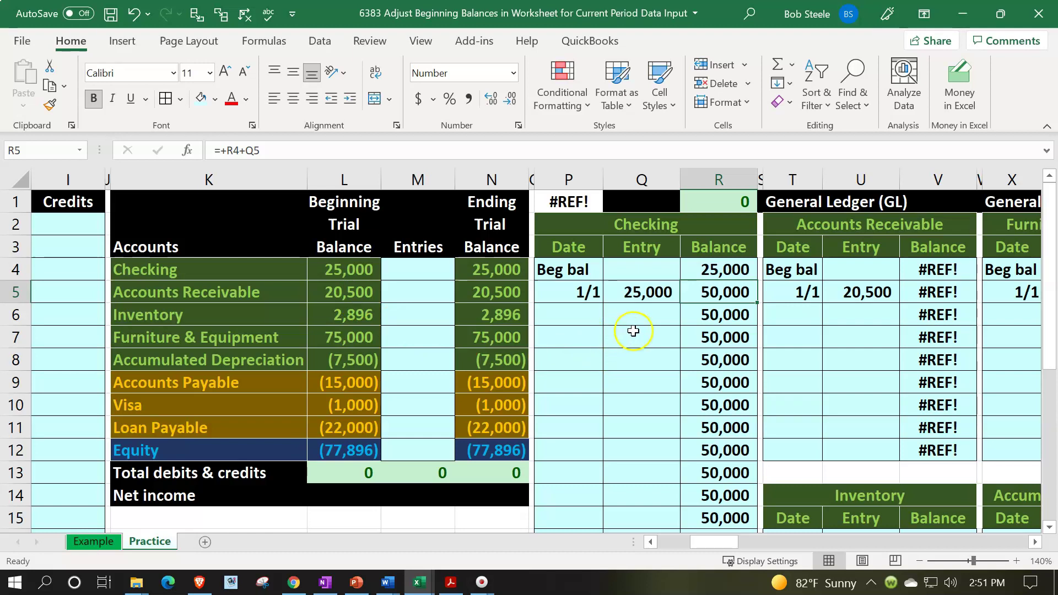
Step: Hard-code the Checking ledger's beginning balance in R4 as 25,000 and clear the 1/1 entry in P5:Q5
left_click(717, 268)
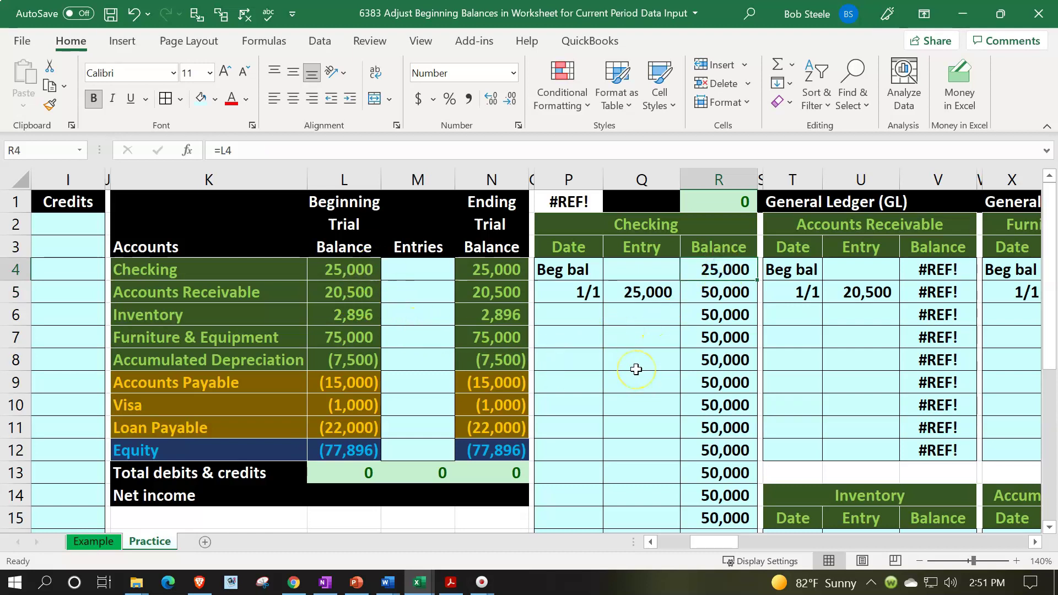
type("25,000")
key("Return")
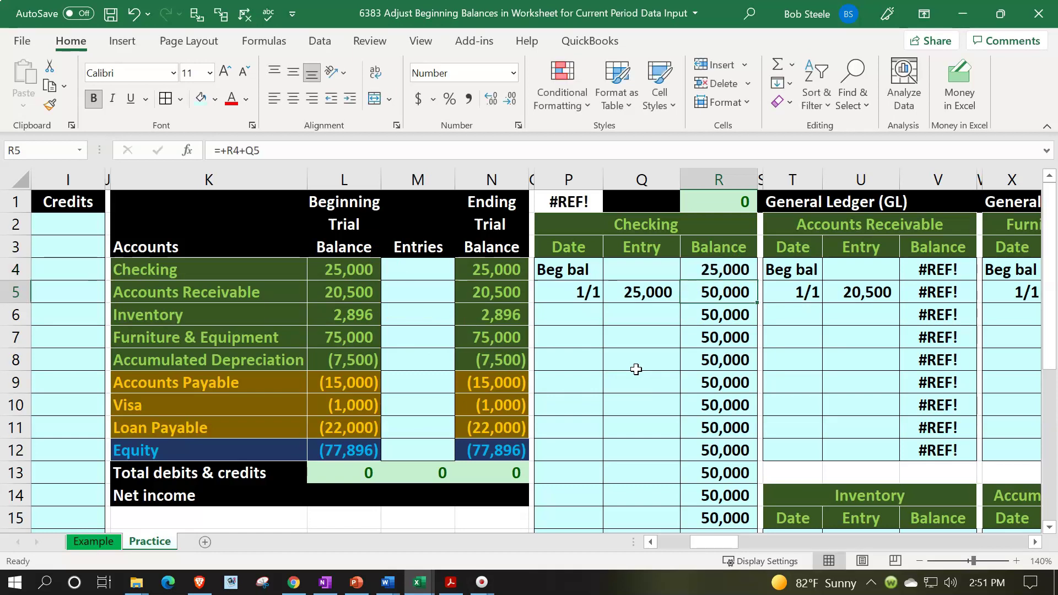
key("Left")
key("Left")
key("Delete")
key("Right")
key("Delete")
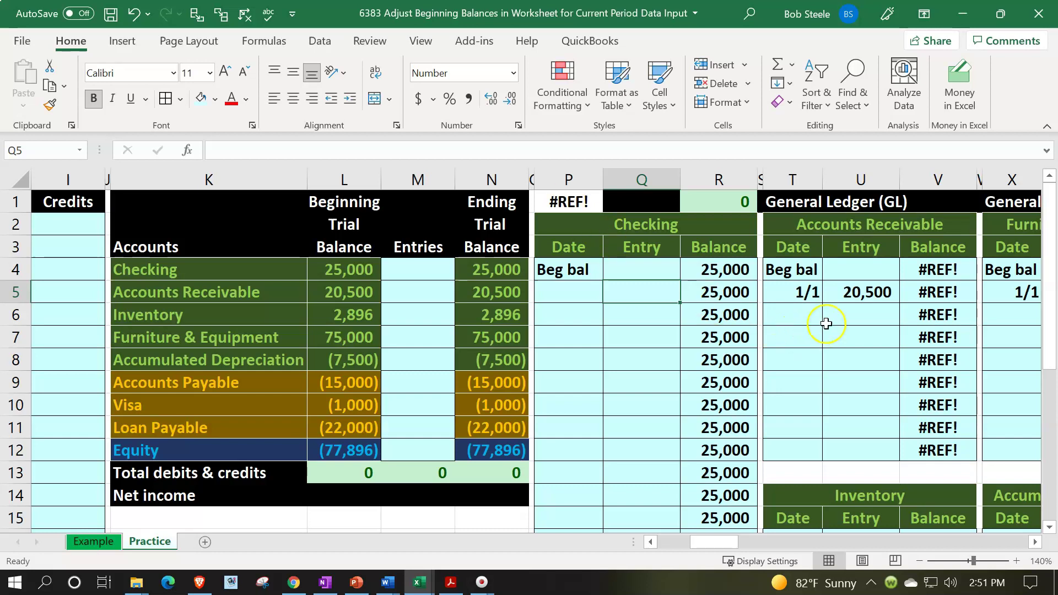
Step: Clear the Accounts Receivable ledger's 1/1 entry in T5:U5 and set its beginning balance in V4 to 20,500
left_click_drag(809, 291, 827, 284)
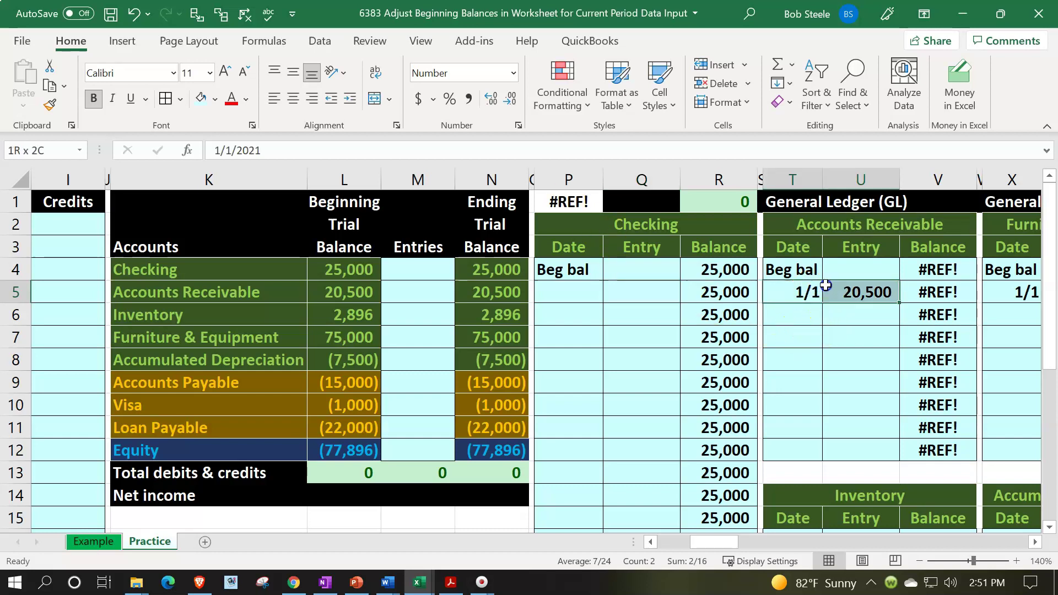
key("Delete")
key("Right")
key("Right")
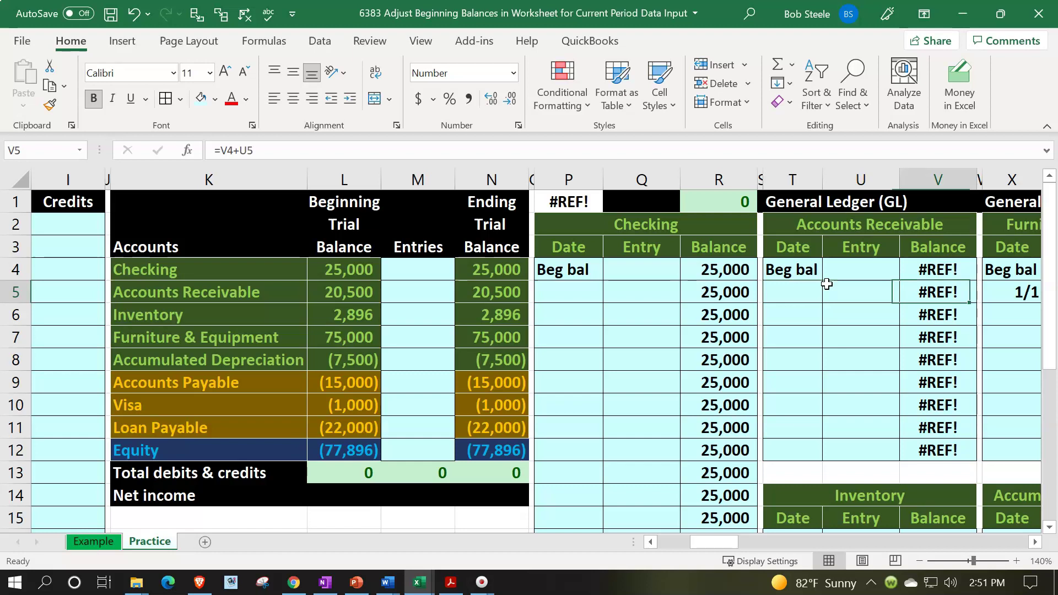
key("Up")
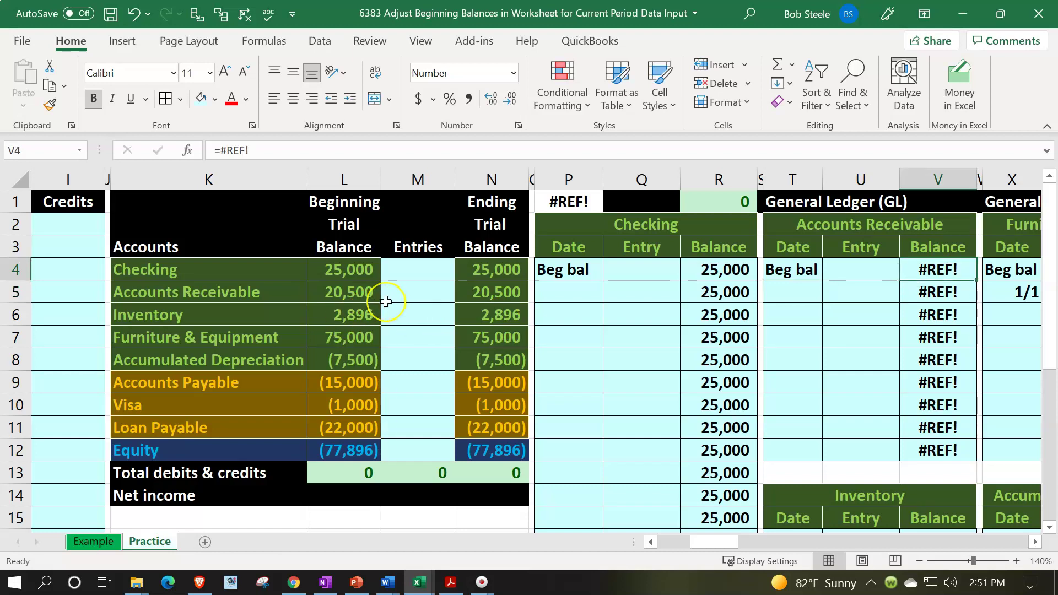
type("2")
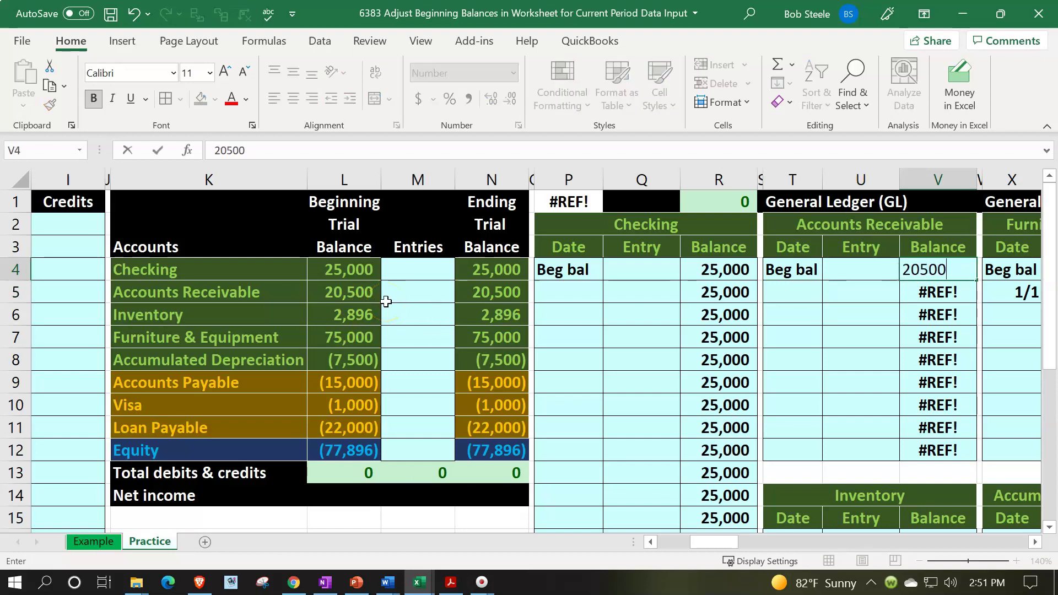
type("0,500")
key("Return")
Step: Clear the 1/1 entry in T17:U17 of the Inventory ledger
key("Down")
key("Down")
key("Down")
key("Down")
key("Down")
key("Down")
key("Down")
key("Down")
key("Down")
key("Down")
key("Down")
key("Down")
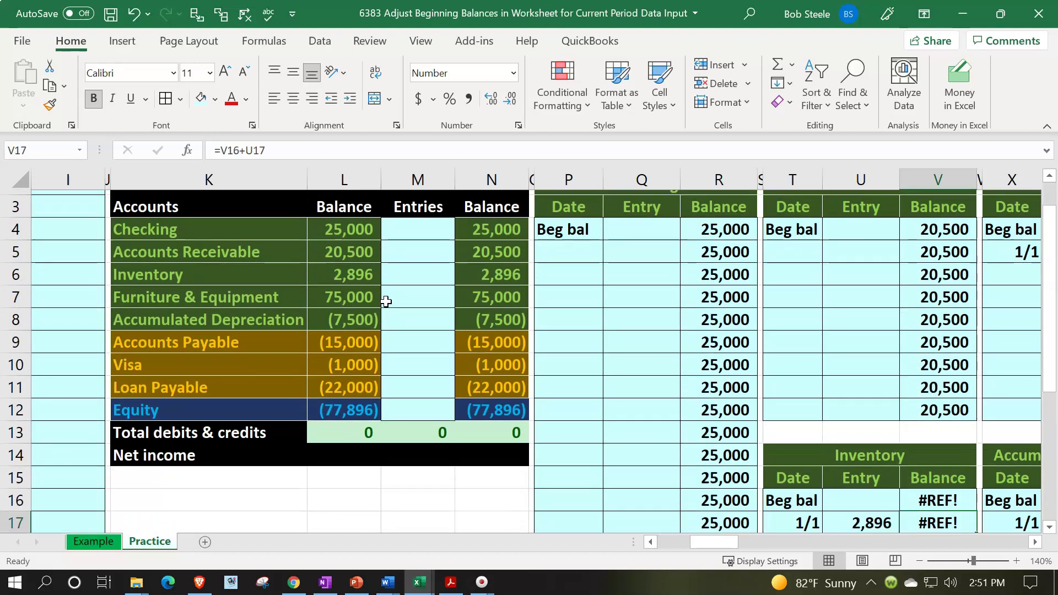
key("Left")
key("Left")
key("Delete")
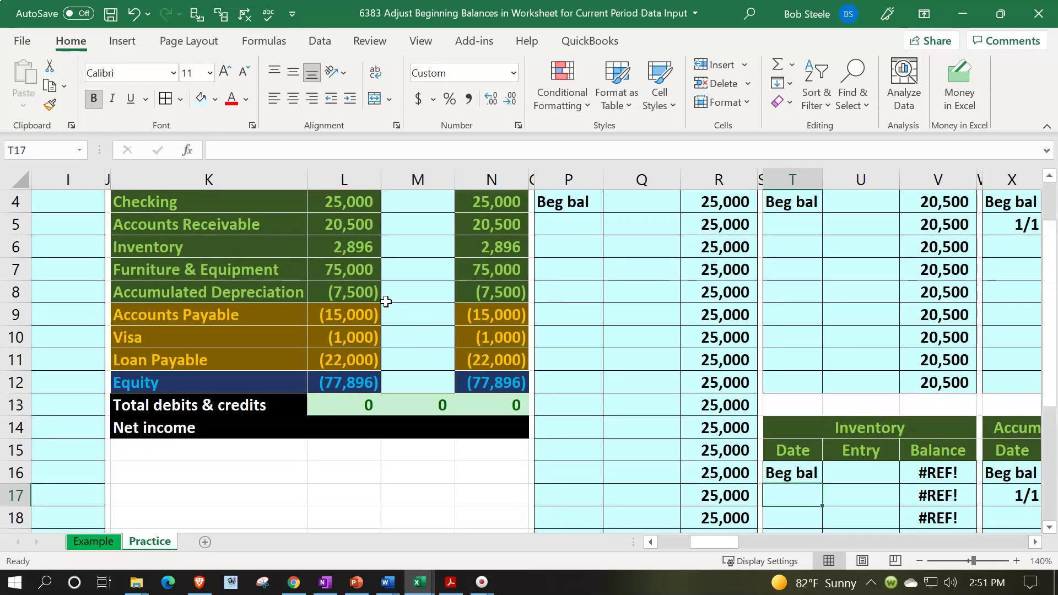
Step: Set the Inventory ledger's beginning balance in V16 to 2,896
key("Right")
key("Right")
key("Up")
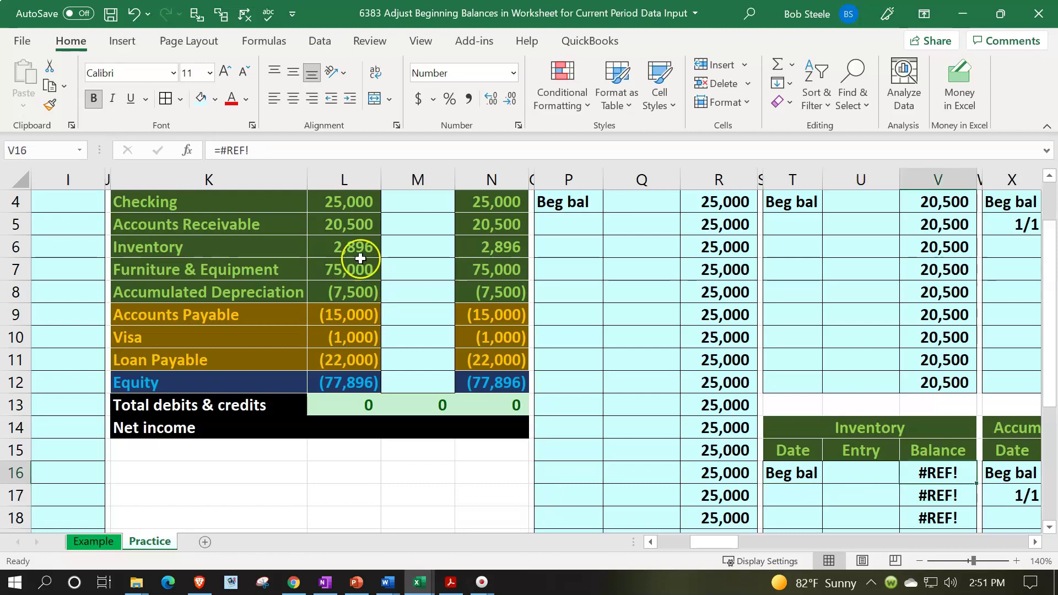
scroll(409, 314, "up", 1)
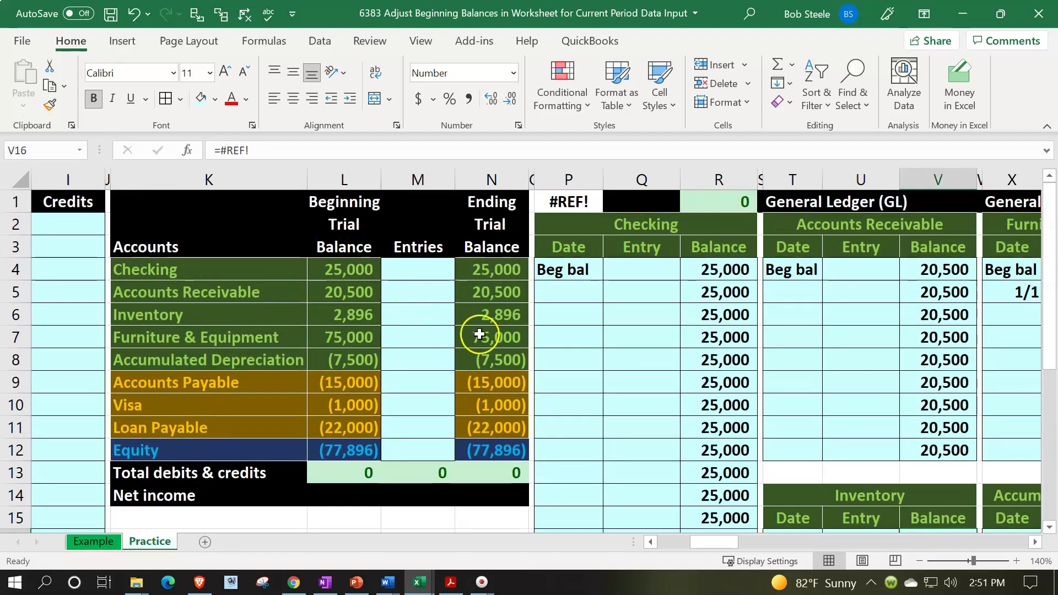
scroll(496, 337, "down", 1)
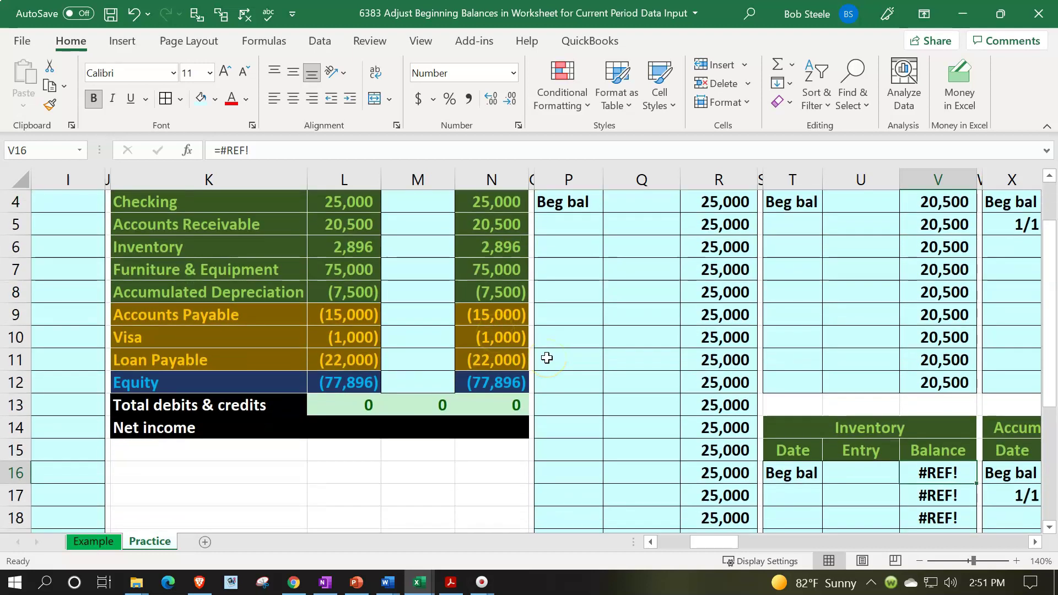
scroll(547, 359, "up", 1)
scroll(546, 358, "down", 1)
type("2,")
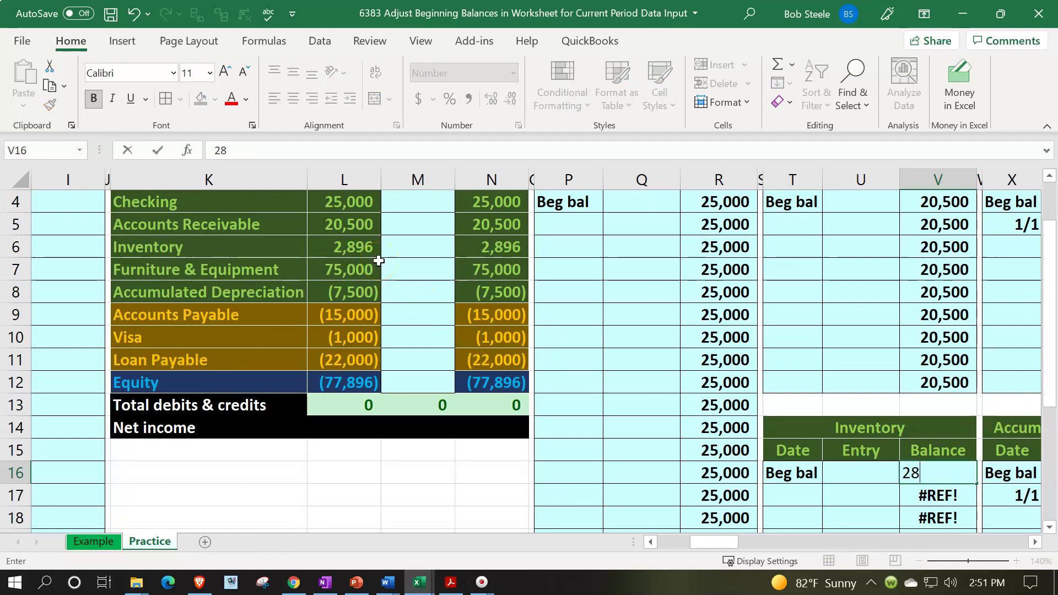
type("896")
key("Return")
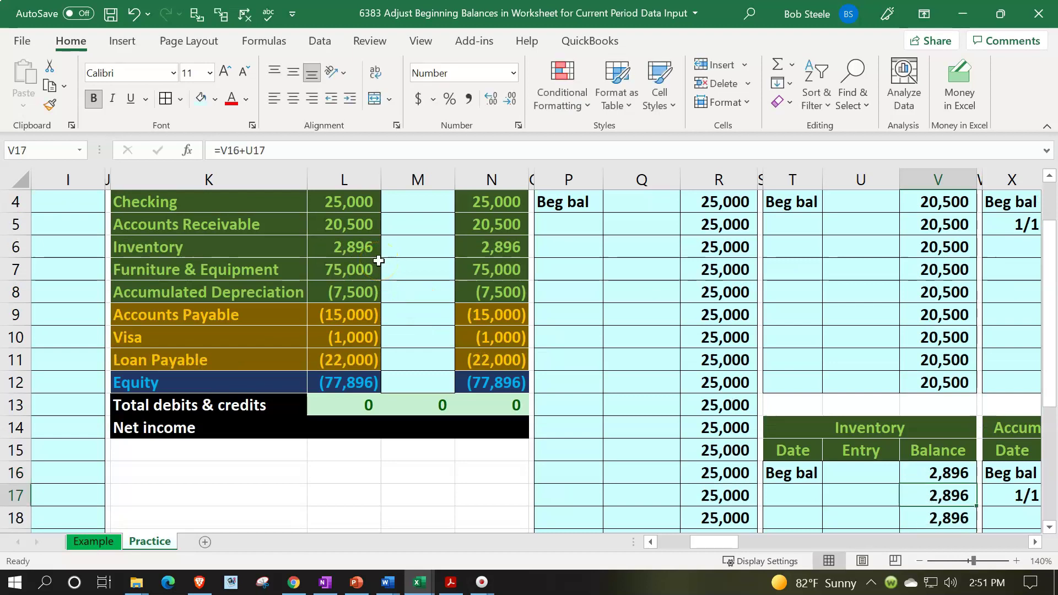
Step: Clear the 1/1 entry in X5:Y5 of the Furniture & Equipment ledger
key("Right")
key("Right")
key("Right")
key("Right")
key("Right")
key("Right")
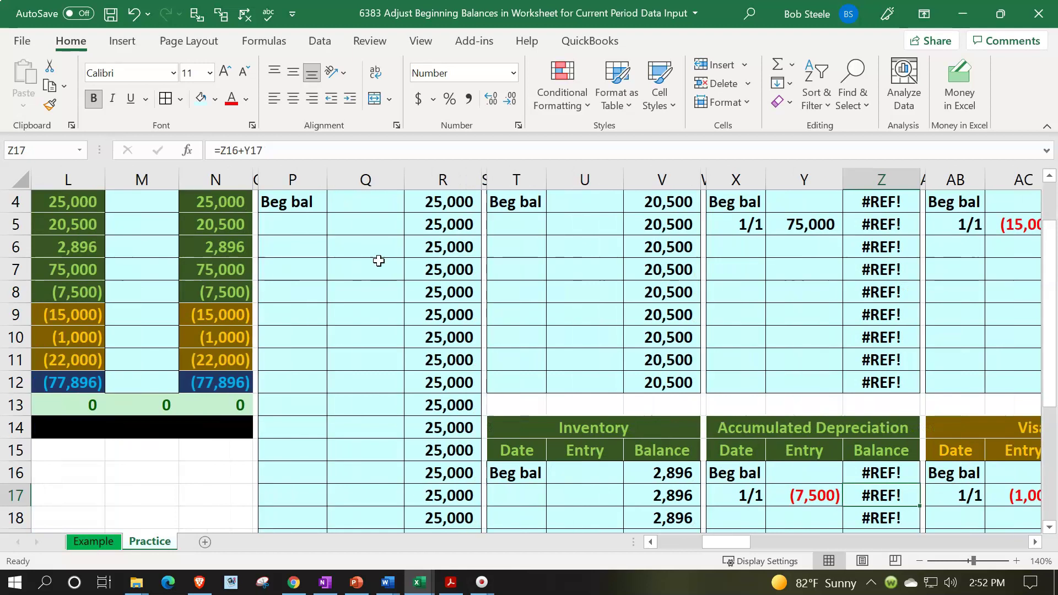
scroll(709, 406, "up", 1)
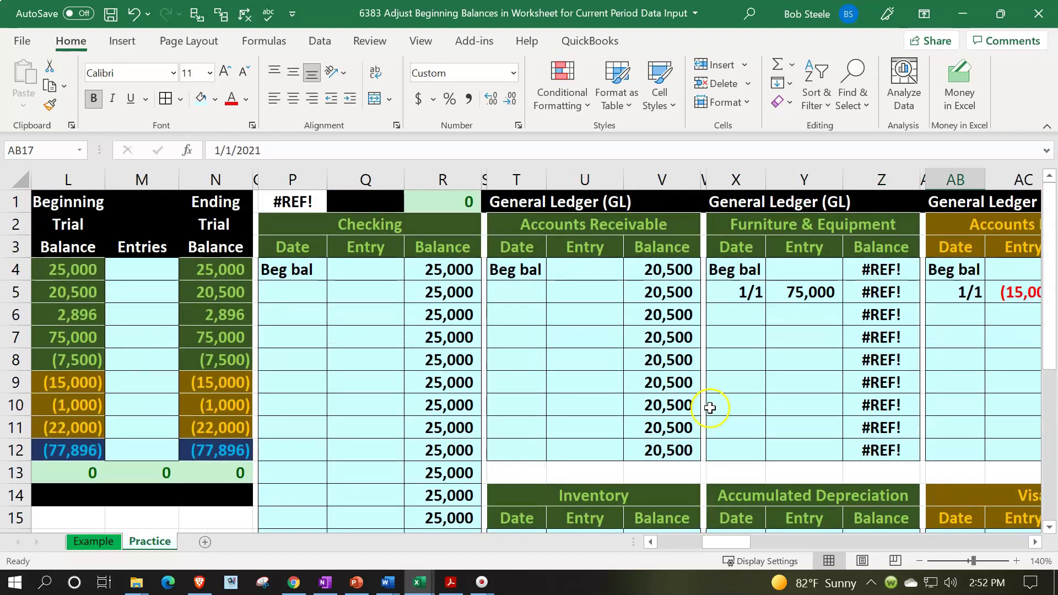
left_click(818, 290)
key("Delete")
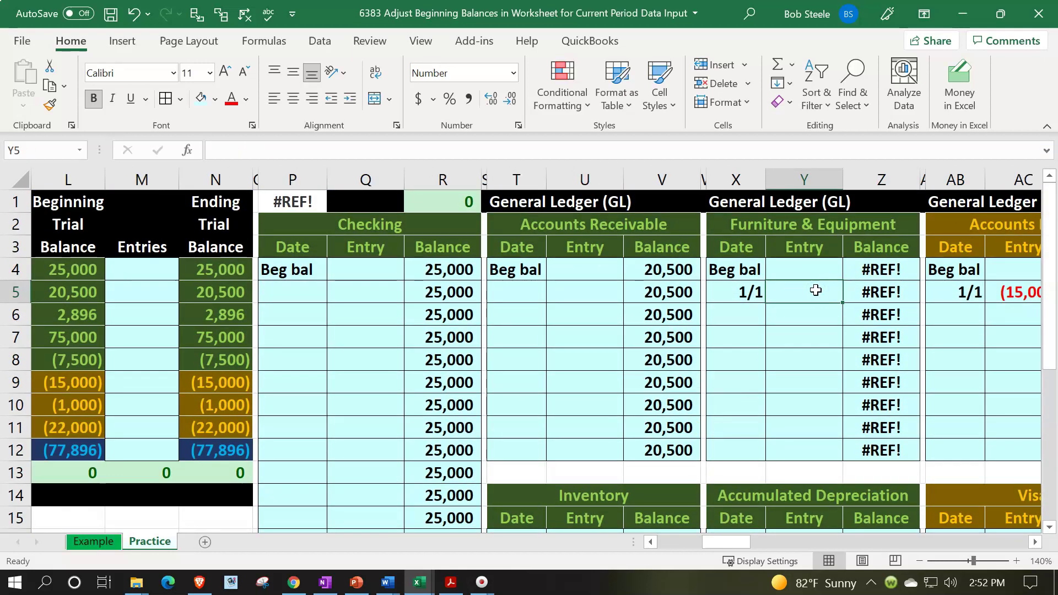
key("Left")
key("Delete")
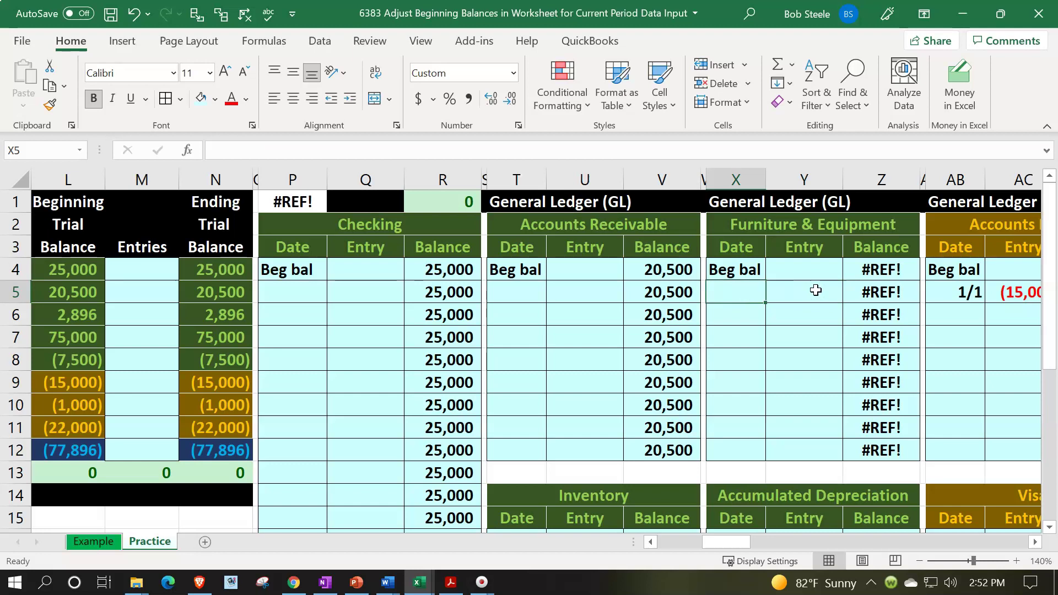
key("Down")
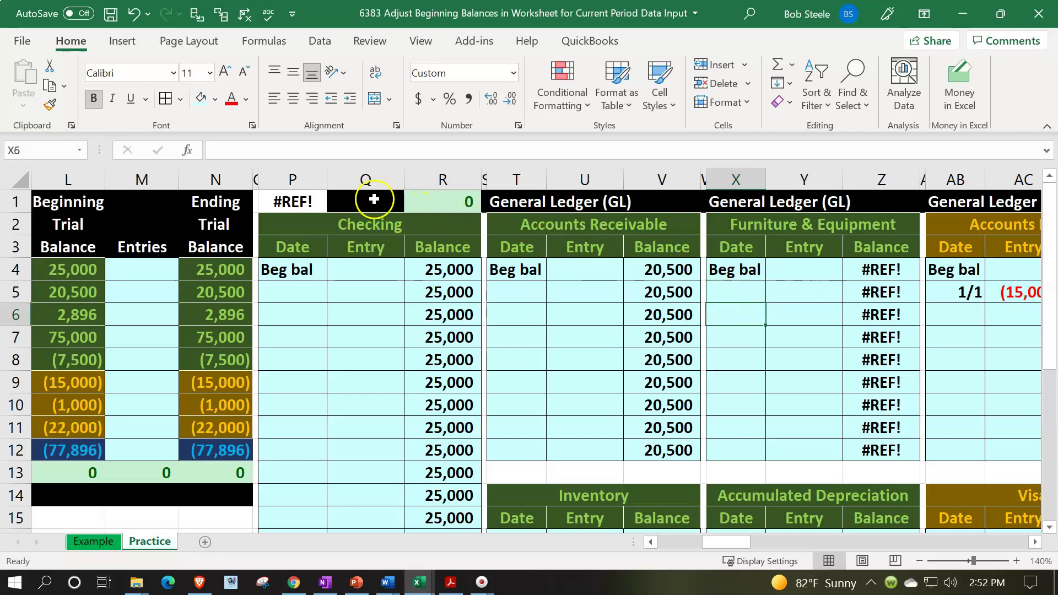
Step: Hide columns O through V, which hold the Checking, Accounts Receivable and Inventory ledgers
left_click(257, 172)
left_click_drag(255, 174, 636, 182)
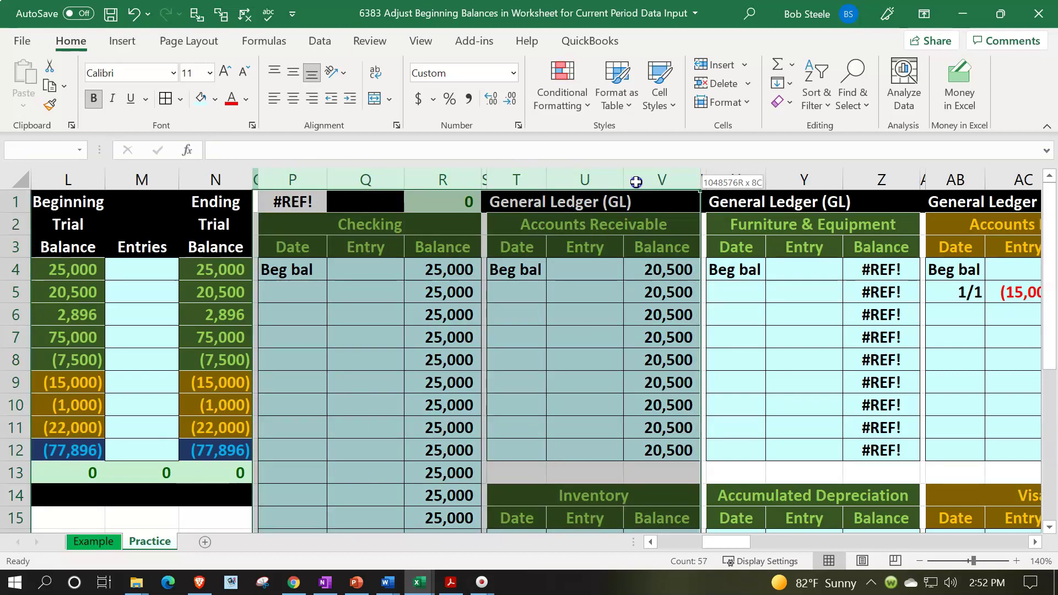
right_click(394, 340)
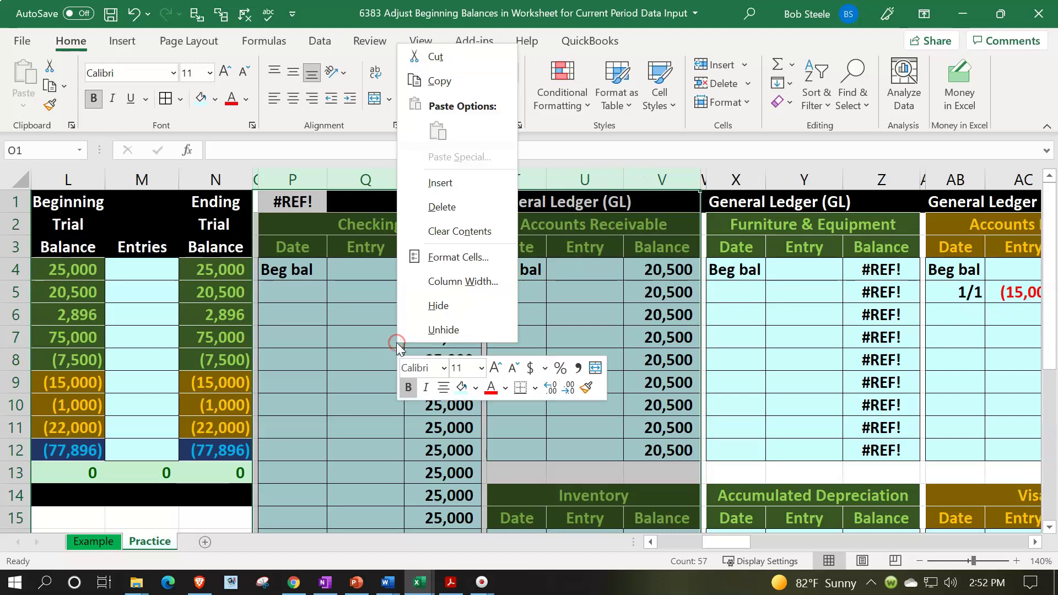
left_click(443, 304)
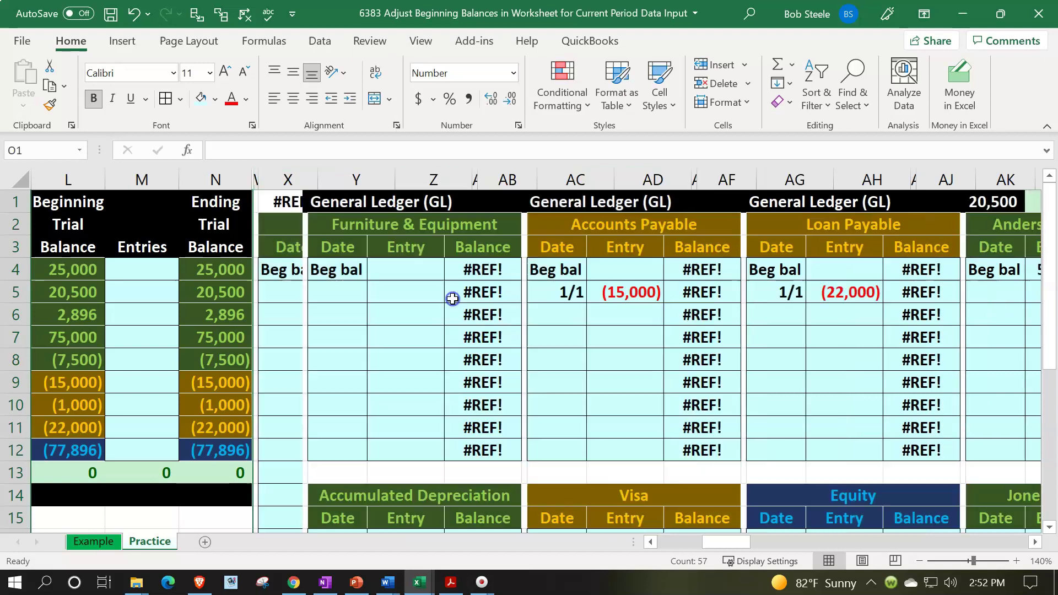
Step: Set the Furniture & Equipment ledger's beginning balance in Z4 to 75,000
left_click(414, 314)
key("Left")
key("Left")
key("Left")
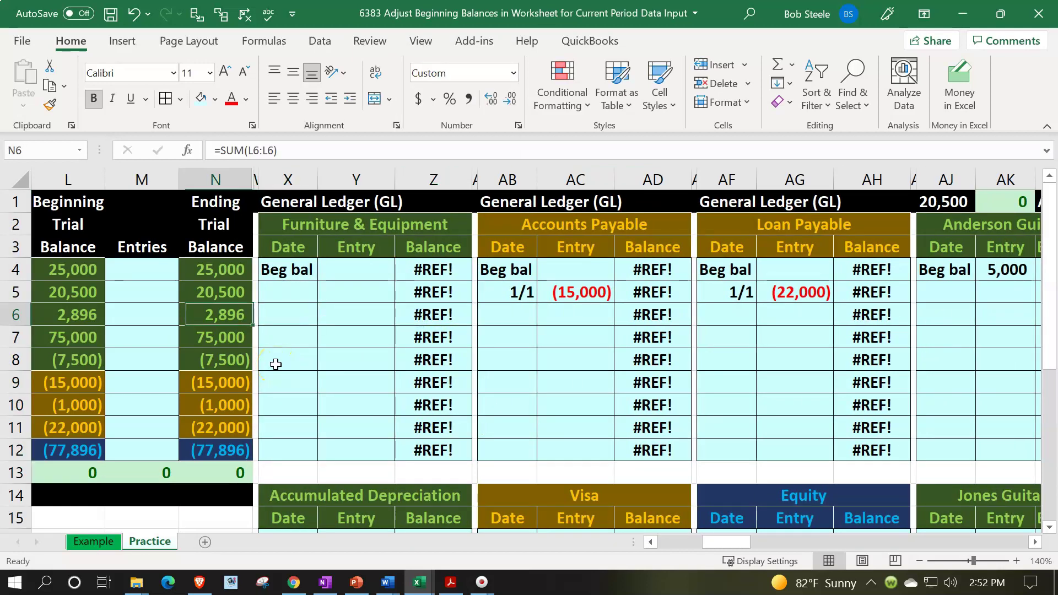
key("Left")
key("Left")
key("Left")
key("Right")
key("Right")
key("Right")
key("Right")
key("Right")
key("Right")
key("Right")
key("Up")
key("Up")
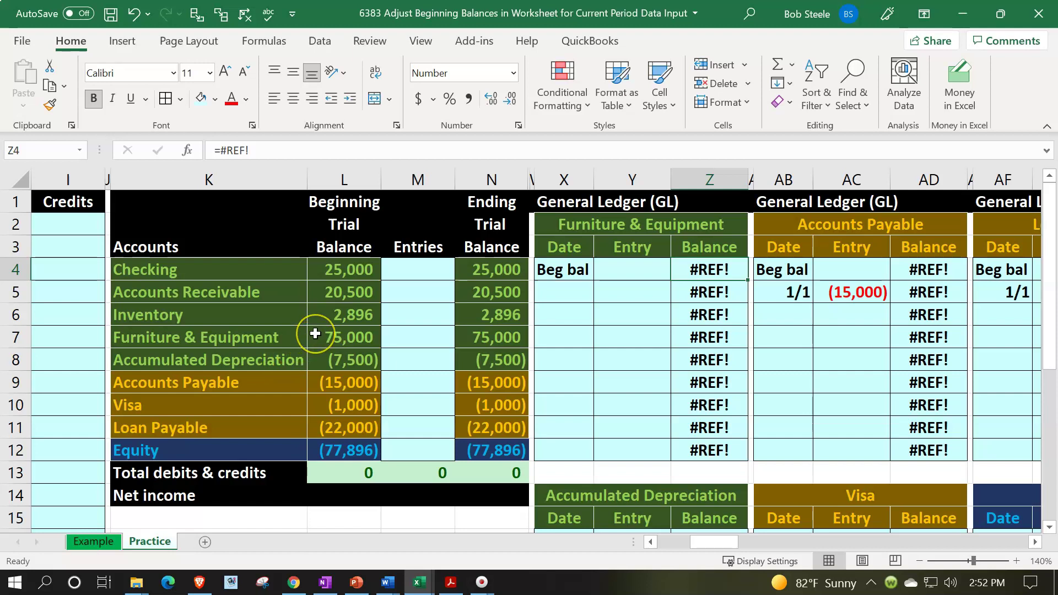
type("75,000")
key("Return")
Step: Set the Accumulated Depreciation ledger's beginning balance in Z16 to -7500
key("Down")
key("Down")
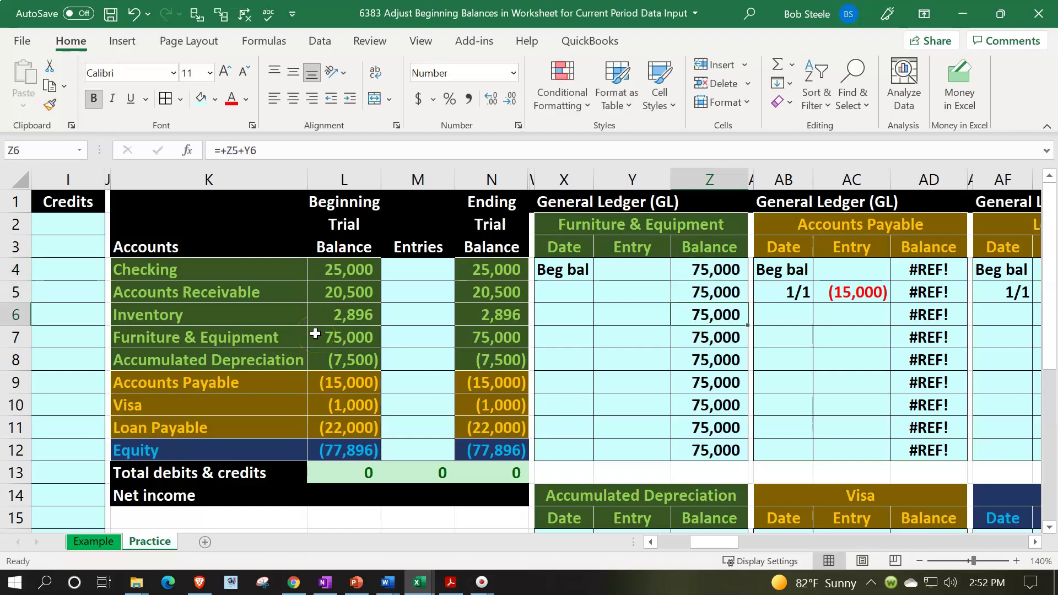
key("Down")
key("Down")
key("Down")
key("Down")
key("Down")
key("Down")
key("Down")
key("Down")
key("Down")
key("Down")
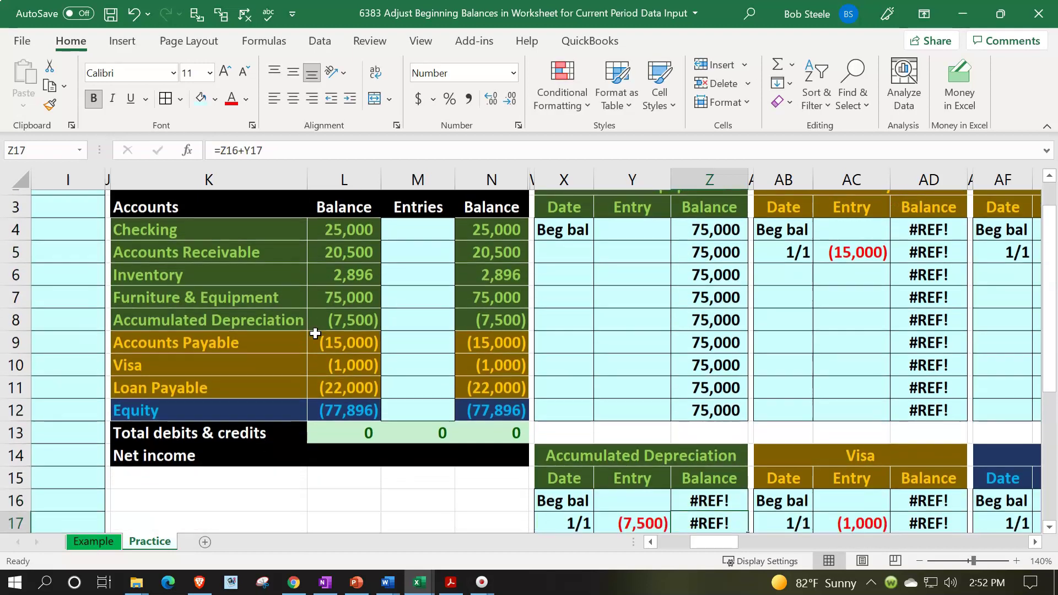
key("Up")
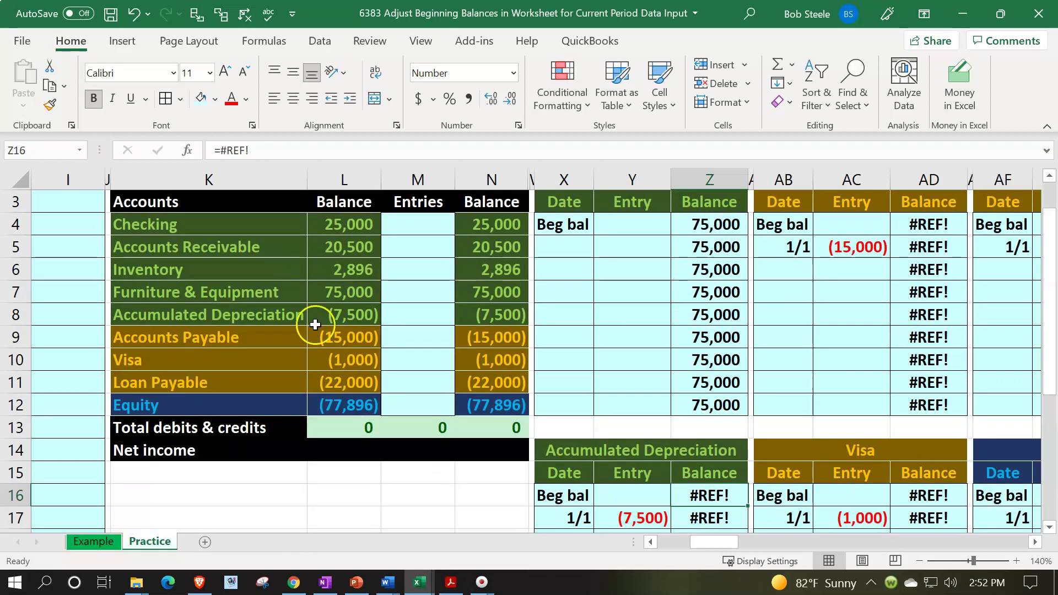
type("-750")
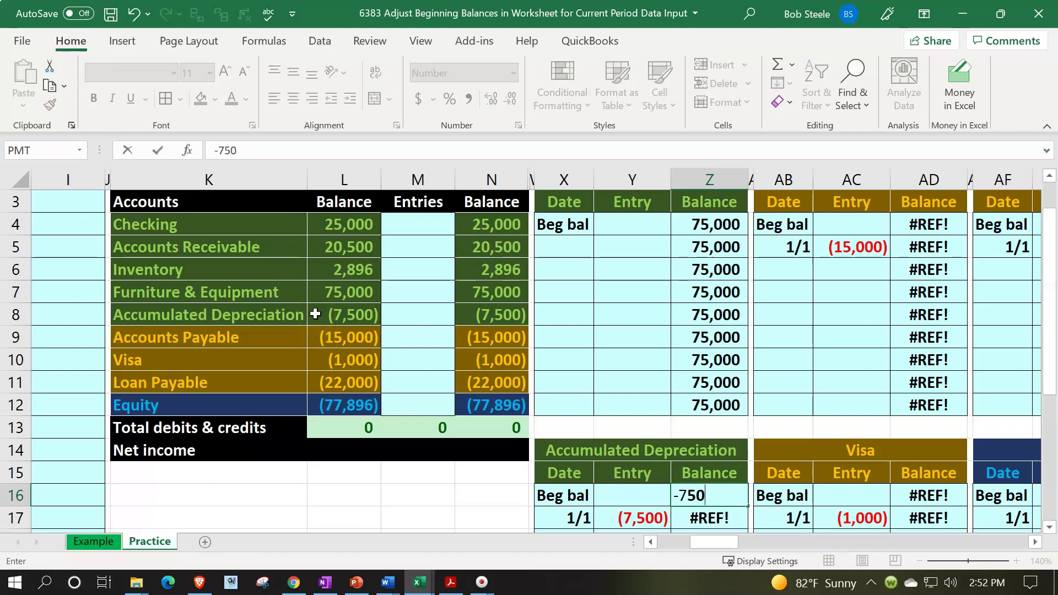
type("0")
key("Return")
Step: Clear the 1/1 entry in X17:Y17 of the Accumulated Depreciation ledger
key("Left")
key("Left")
key("Delete")
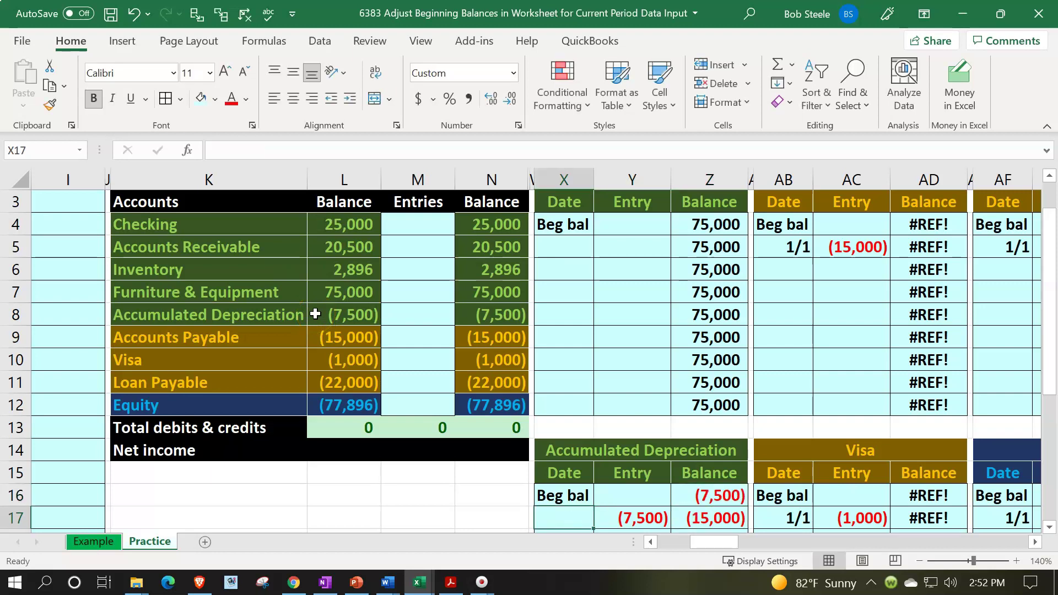
key("Right")
key("Delete")
Step: Clear Z17 in the Accumulated Depreciation ledger and re-enter its running balance formula as =Z16+Y17
key("Right")
key("Delete")
key("Right")
key("Left")
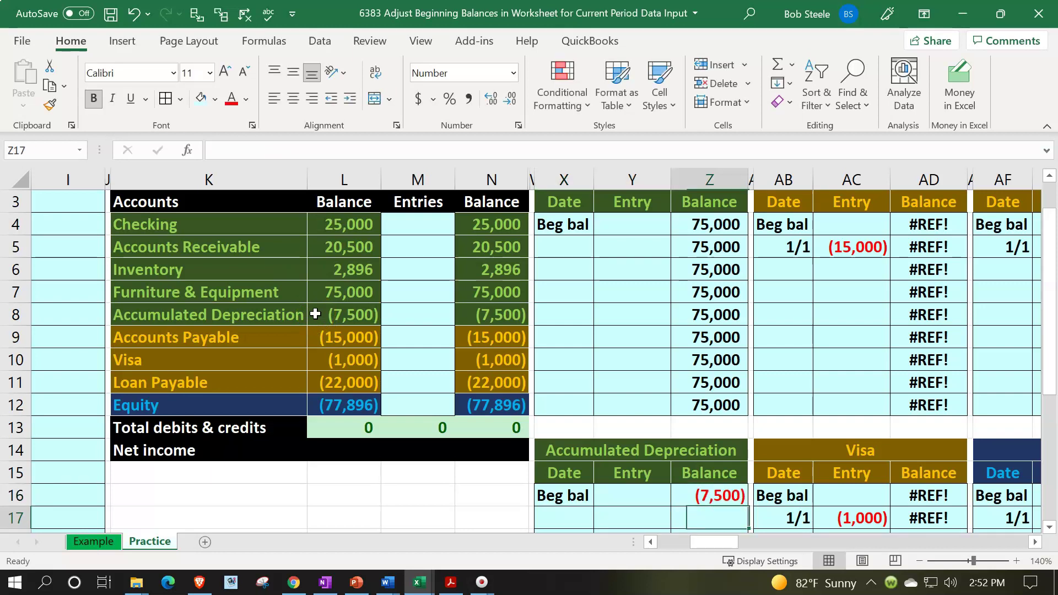
scroll(315, 314, "down", 1)
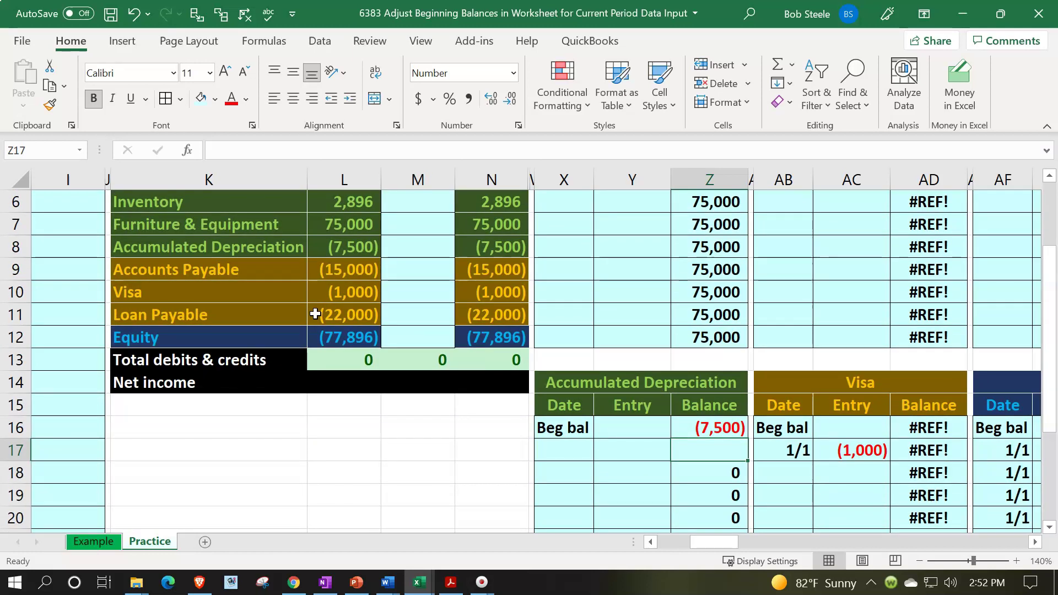
type("=")
key("Up")
type("+")
key("Left")
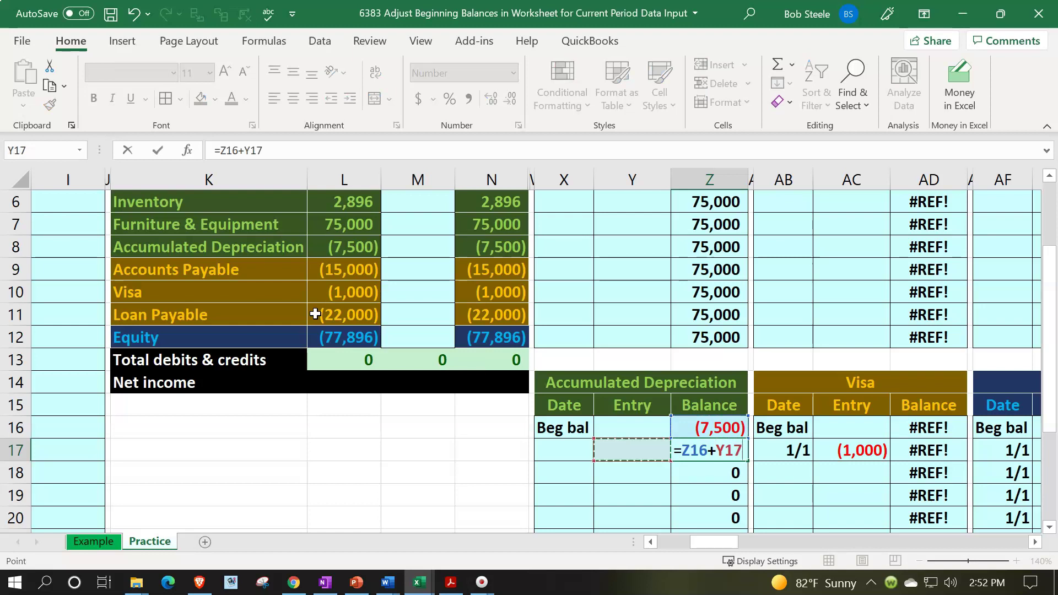
key("Return")
Step: Clear the 1/1 entry in AB5:AC5 of the Accounts Payable ledger
key("Up")
key("Up")
key("Up")
key("Up")
key("Up")
key("Up")
key("Up")
key("Up")
key("Up")
key("Up")
key("Up")
key("Up")
key("Up")
key("Up")
key("Up")
key("Up")
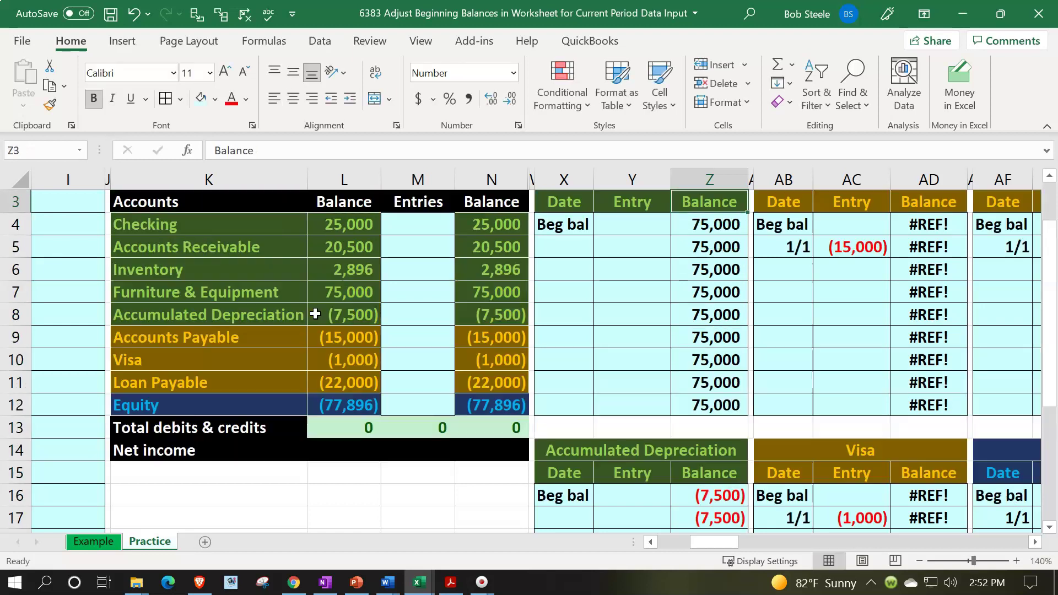
key("Up")
key("Right")
key("Right")
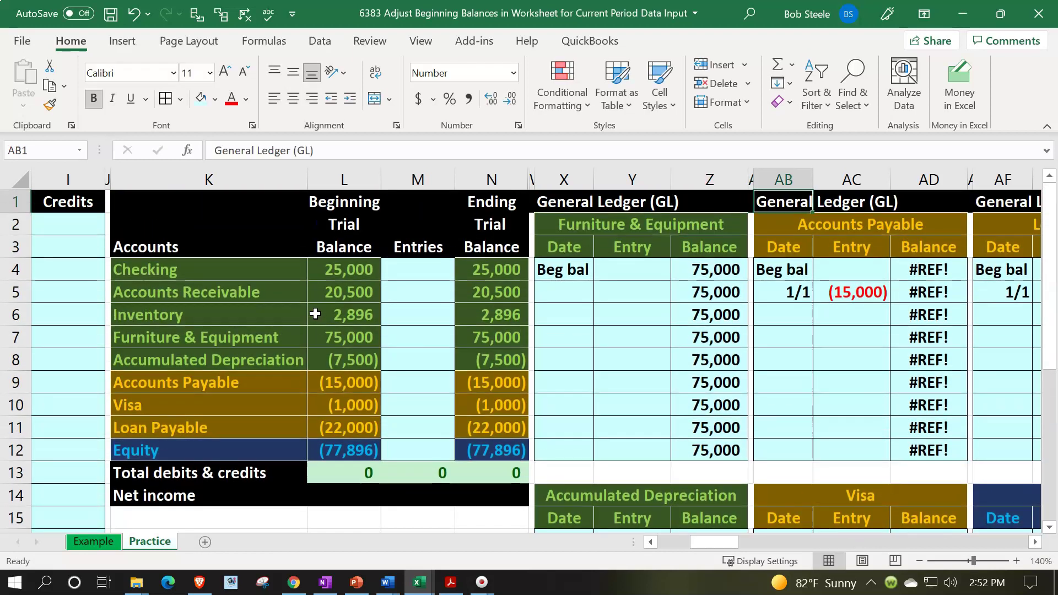
key("Right")
key("Down")
key("Down")
key("Down")
key("Down")
key("Left")
key("Delete")
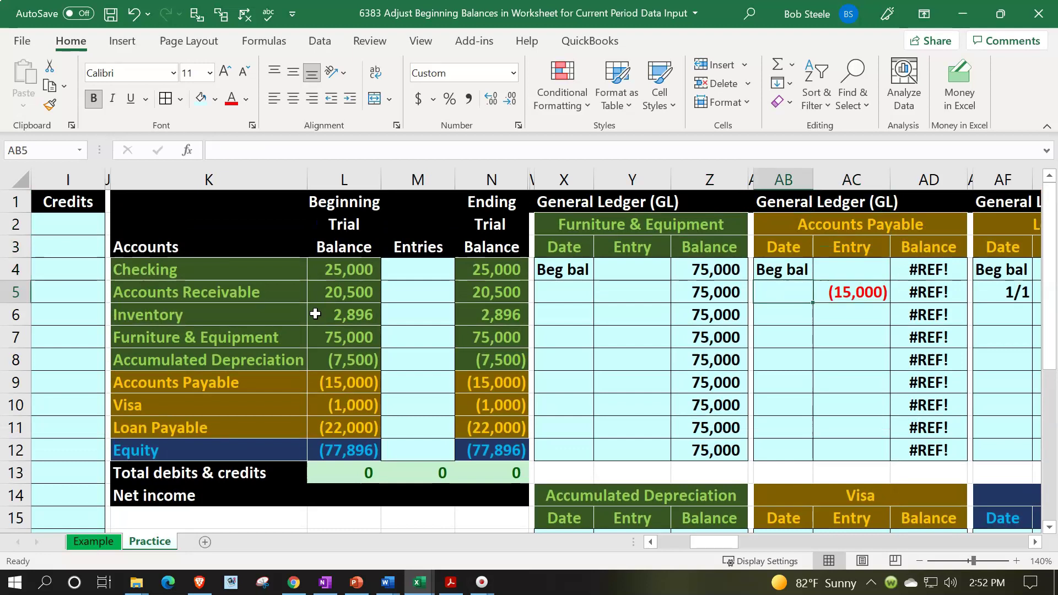
key("Right")
key("Delete")
Step: Set the Accounts Payable ledger's beginning balance in AD4 to -15000
key("Right")
key("Up")
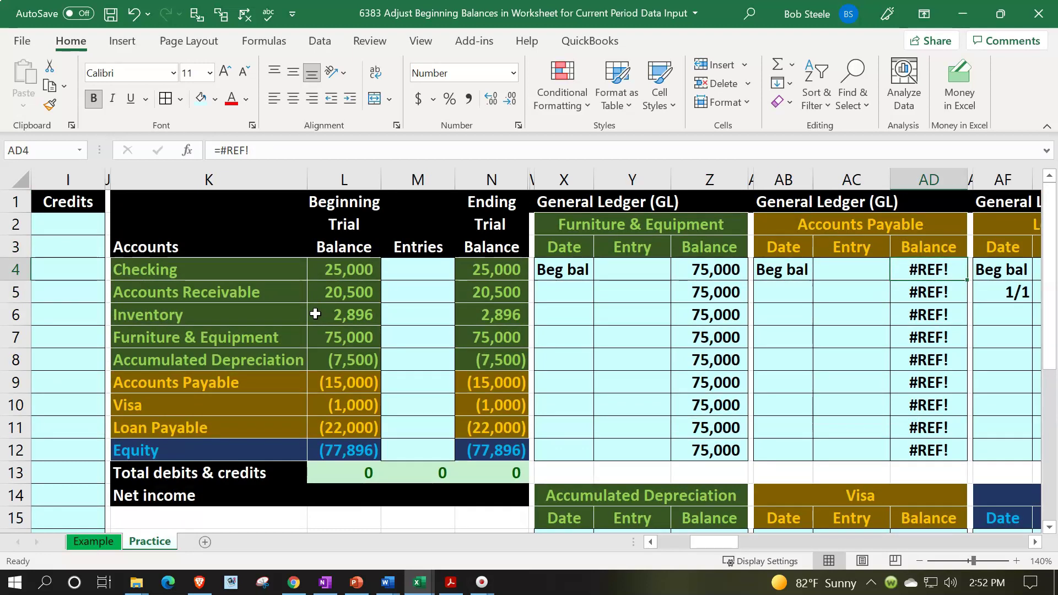
type("-")
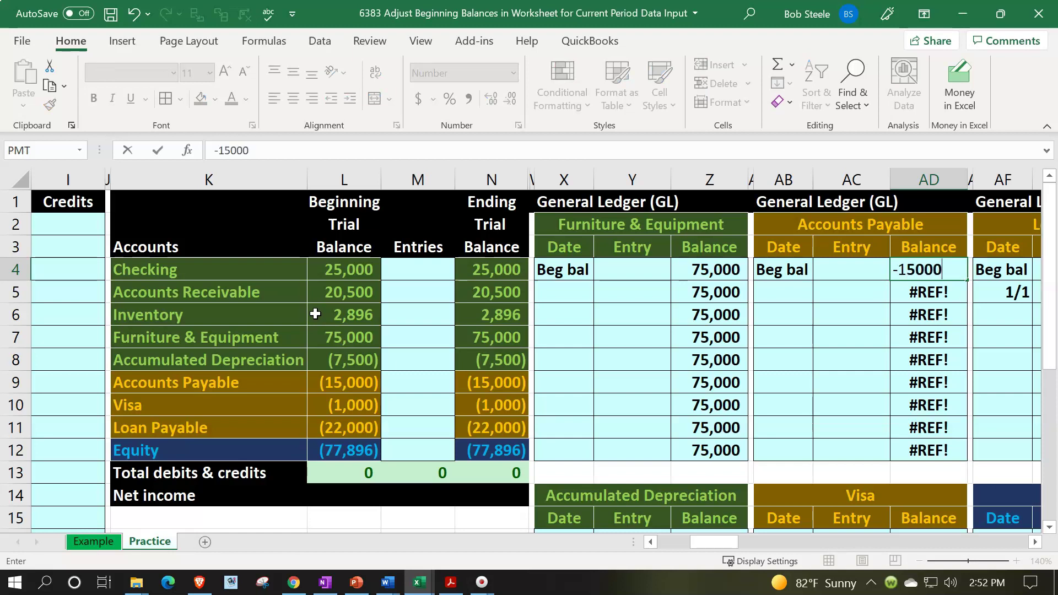
type("15000")
key("Return")
Step: Clear the 1/1 entry in AB17:AC17 of the Visa ledger
key("Down")
key("Down")
key("Down")
key("Down")
key("Down")
key("Down")
key("Down")
key("Down")
key("Down")
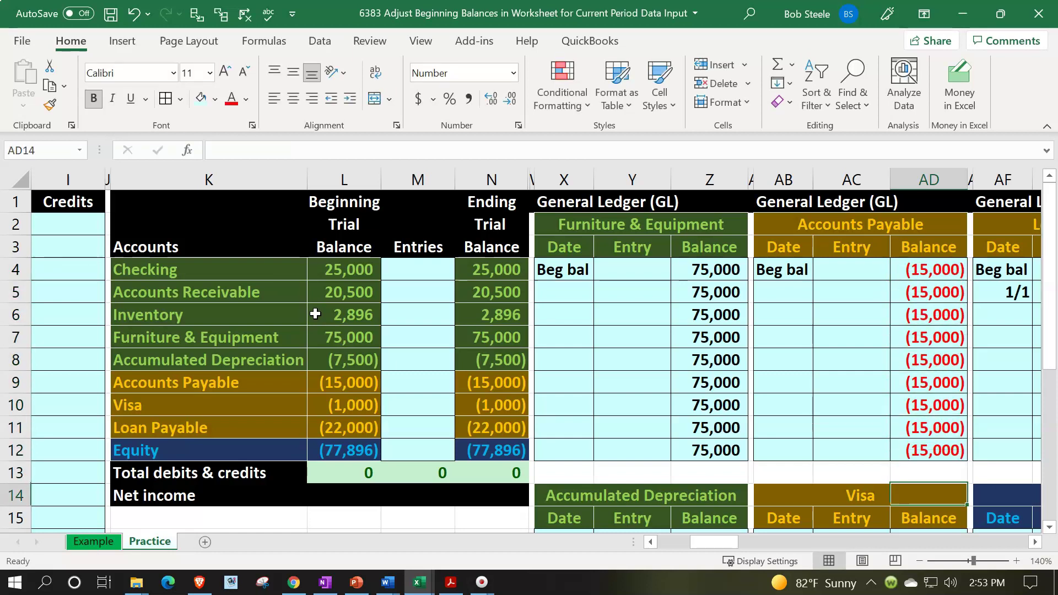
key("Down")
key("Down")
key("Down")
key("Left")
key("Left")
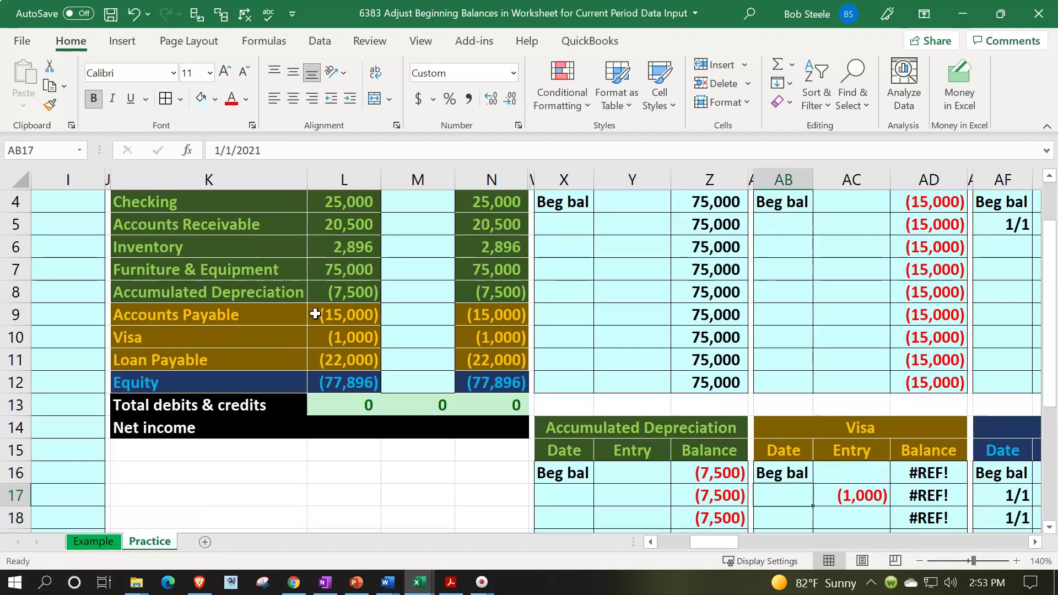
key("Delete")
key("Right")
key("Delete")
Step: Set the Visa ledger's beginning balance in AD16 to -1000
key("Right")
key("Up")
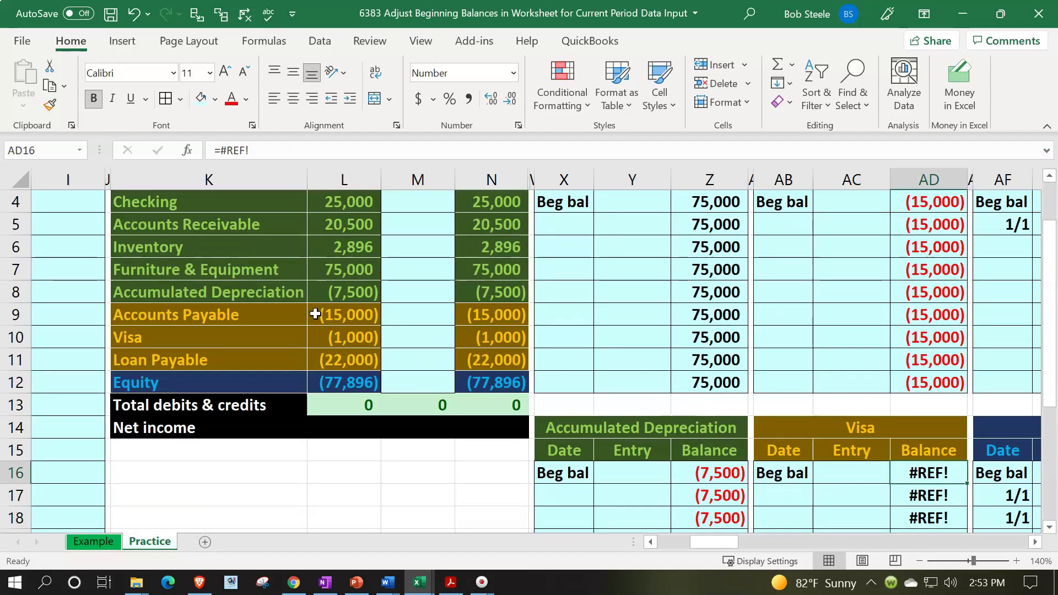
type("-1000")
key("Return")
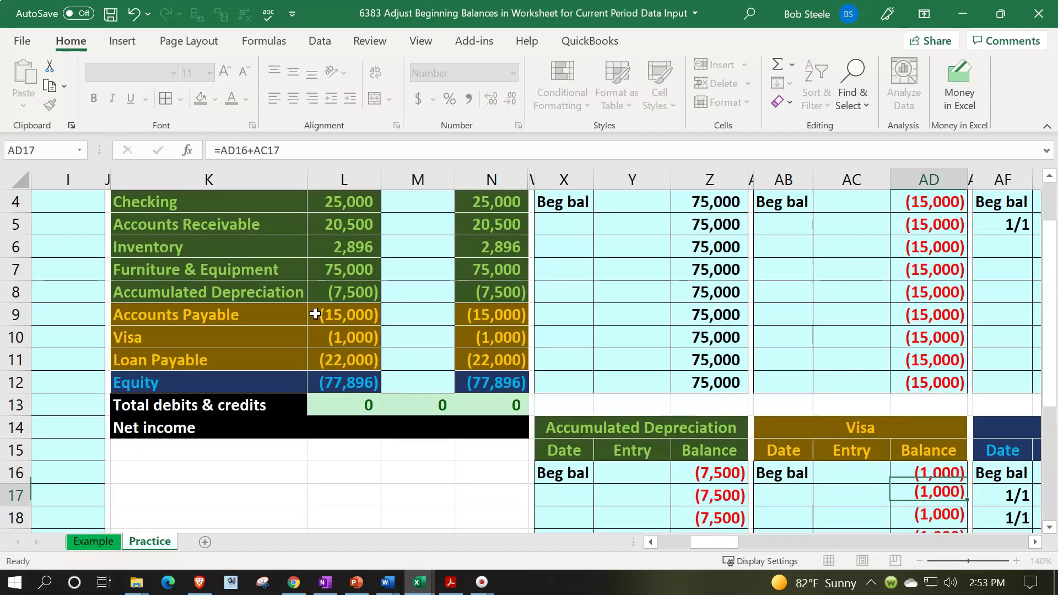
Step: Hide columns W through AD, which hold the Furniture & Equipment, Accumulated Depreciation, Accounts Payable and Visa ledgers
scroll(552, 287, "up", 1)
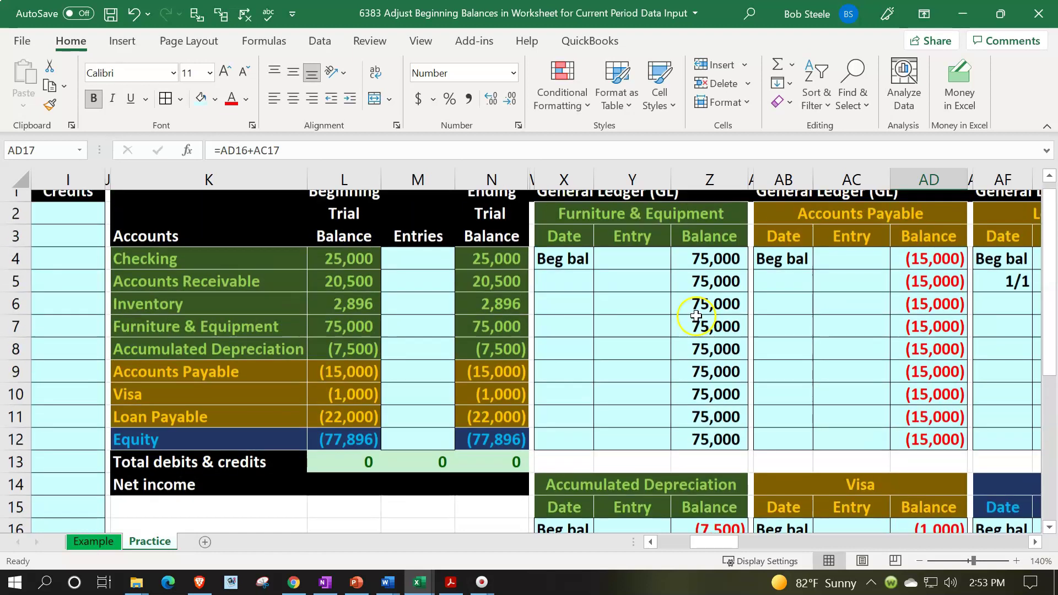
left_click_drag(534, 173, 911, 174)
right_click(625, 389)
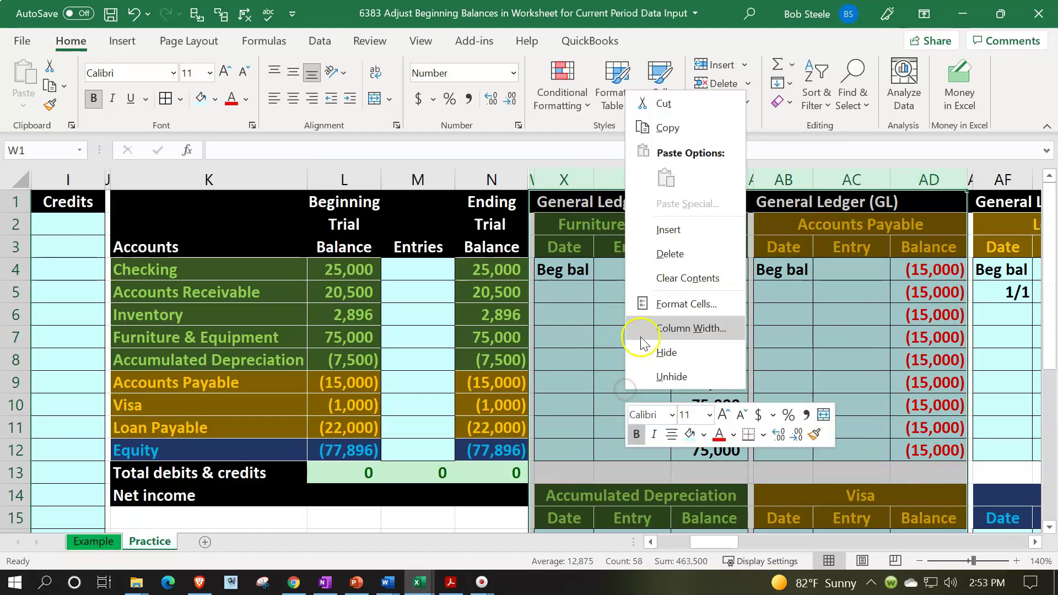
left_click(648, 353)
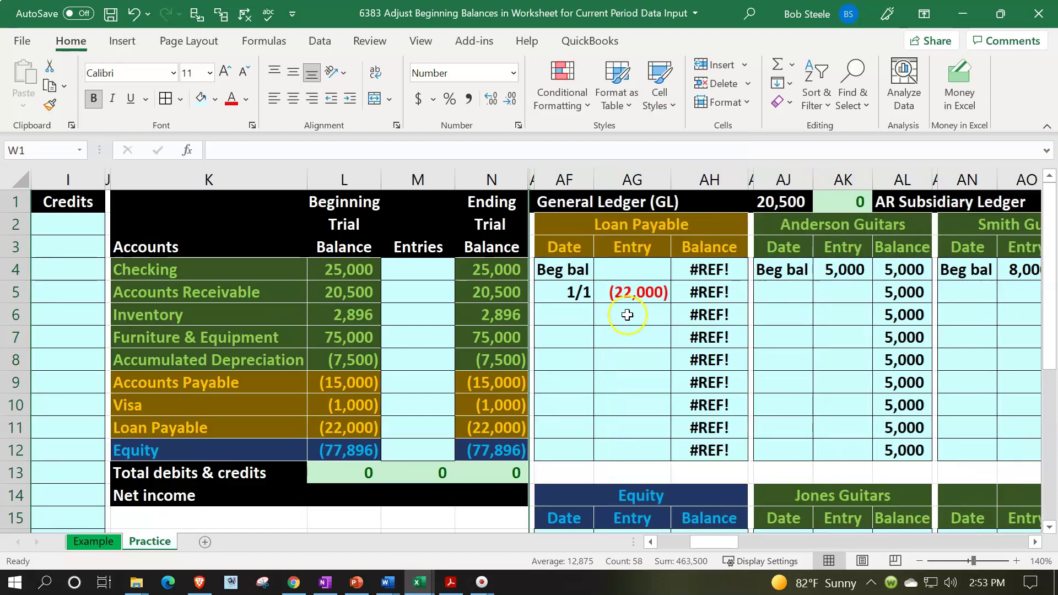
Step: Clear the 1/1 entry in AF5:AG5 of the Loan Payable ledger
left_click(612, 312)
left_click(578, 292)
key("Delete")
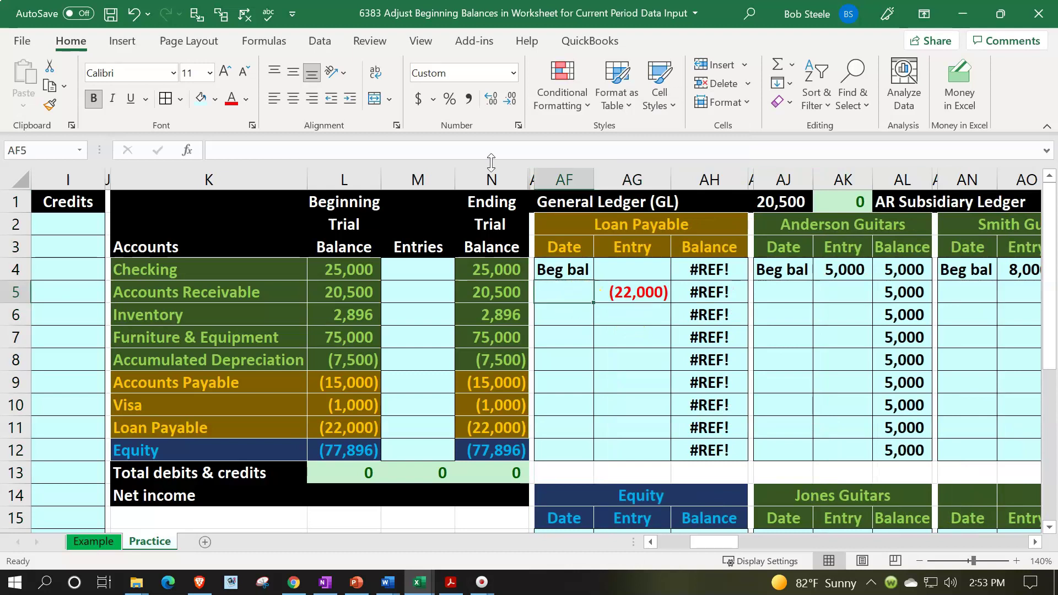
key("Right")
key("Delete")
Step: Set the Loan Payable ledger's beginning balance in AH4 to -22000
key("Right")
key("Up")
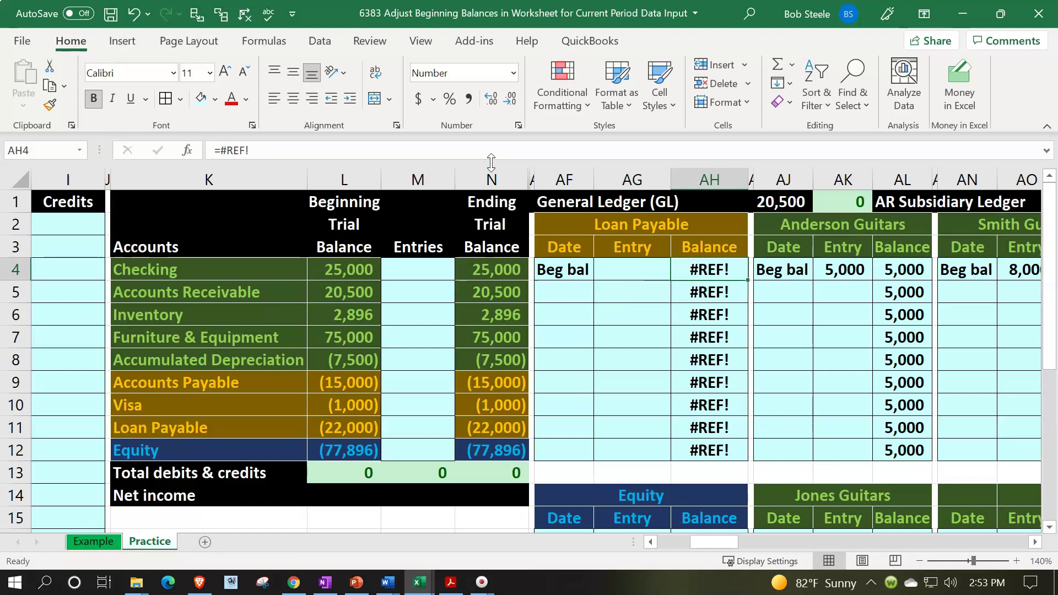
type("-22000")
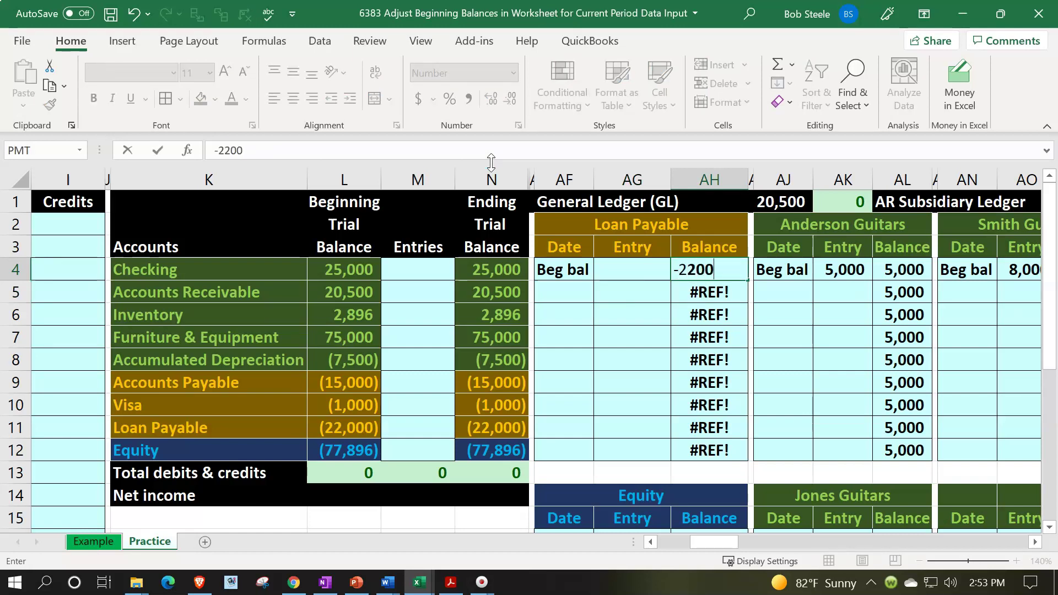
key("Return")
Step: Clear the 1/1 entries from AF17:AG17 downward in the Equity ledger
scroll(643, 375, "down", 2)
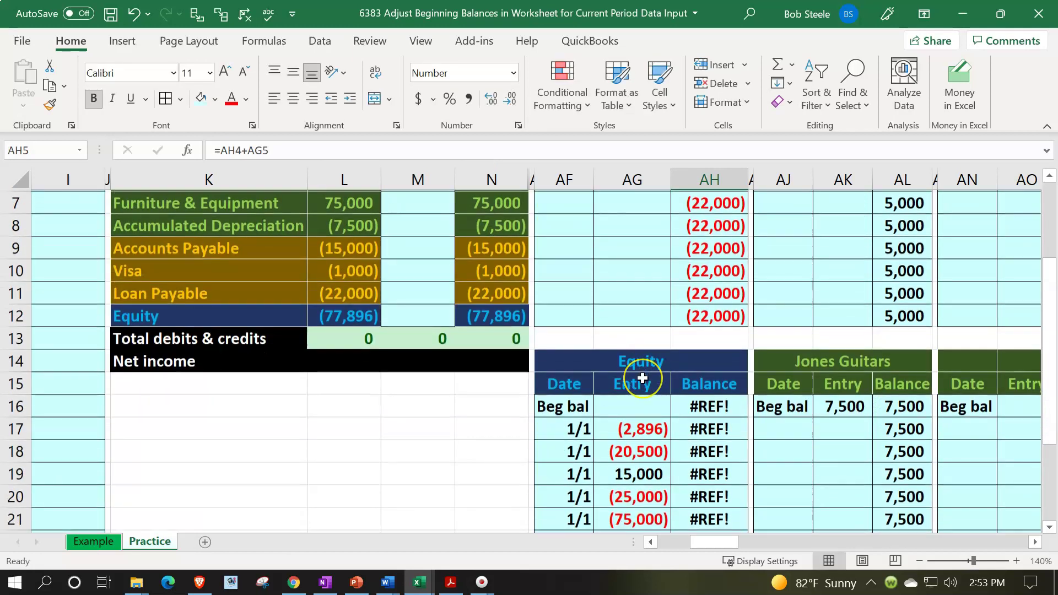
scroll(643, 379, "down", 2)
scroll(642, 398, "up", 2)
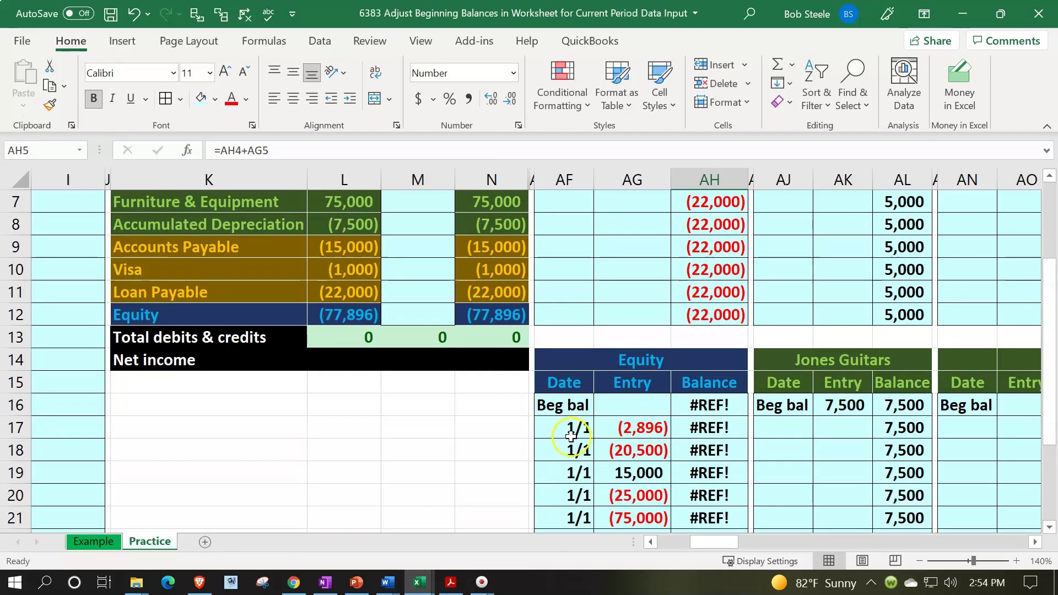
left_click_drag(572, 437, 613, 454)
key("Delete")
Step: Set the Equity ledger's beginning balance in AH16 to -77896
scroll(612, 452, "up", 3)
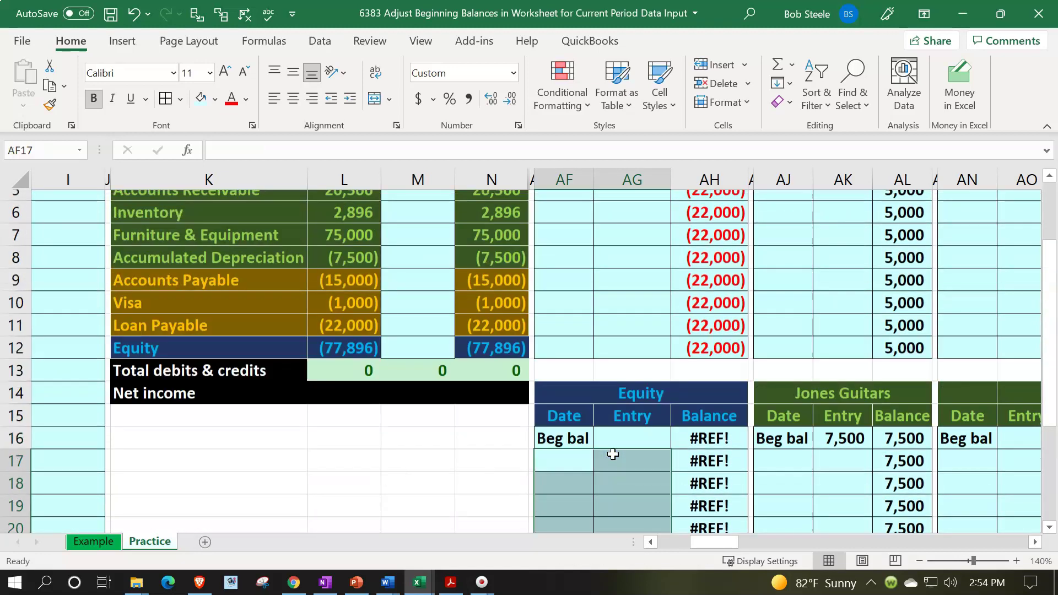
left_click(700, 479)
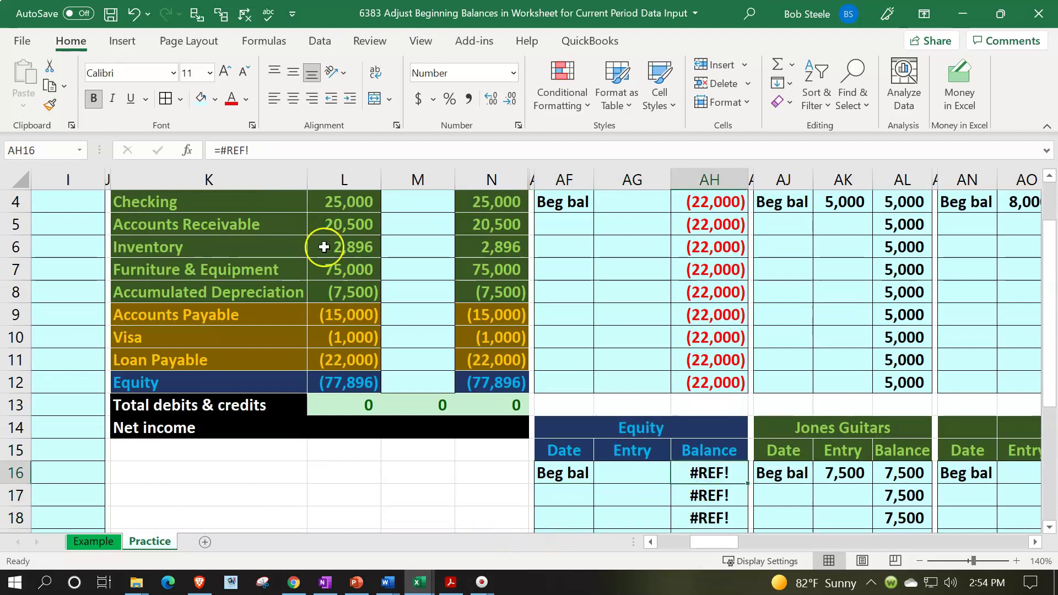
type("-77896")
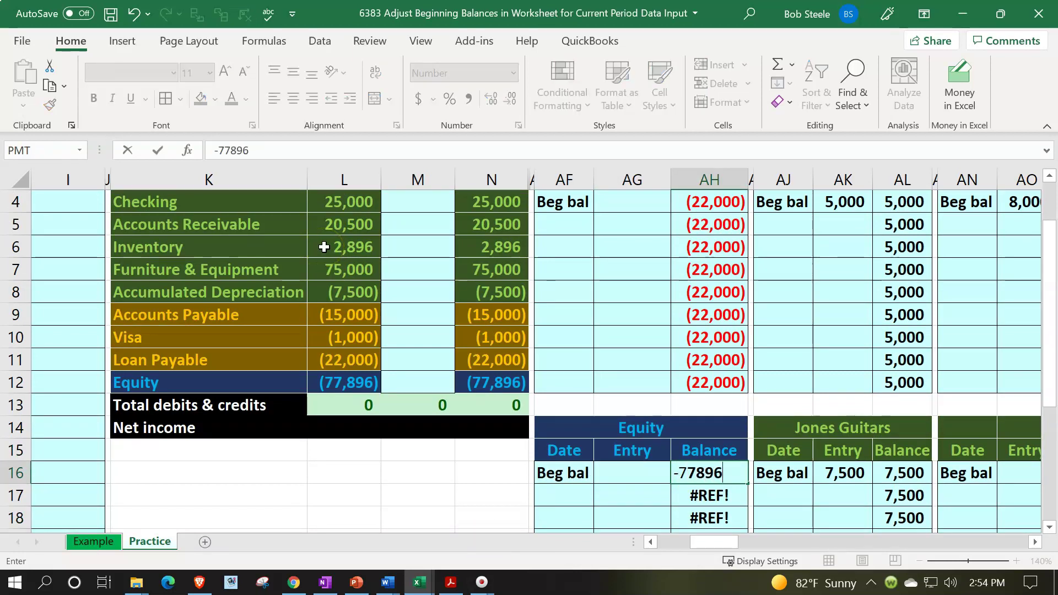
key("Return")
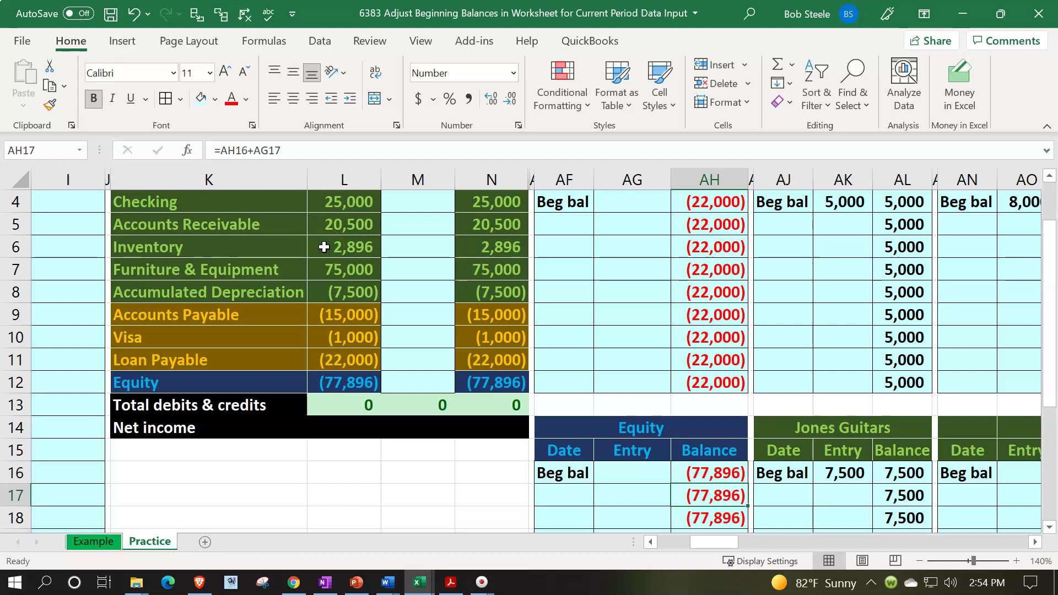
scroll(607, 281, "down", 3)
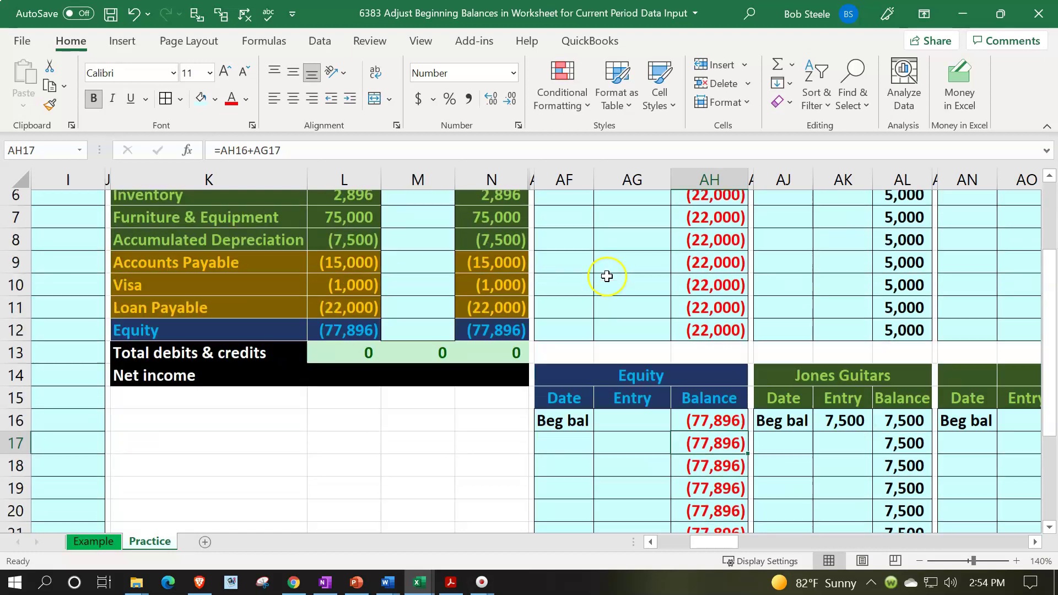
Step: Review the Loan Payable ledger and the AR, AP and inventory subsidiary ledgers, returning to the empty journal entry area
scroll(610, 290, "up", 4)
left_click(692, 293)
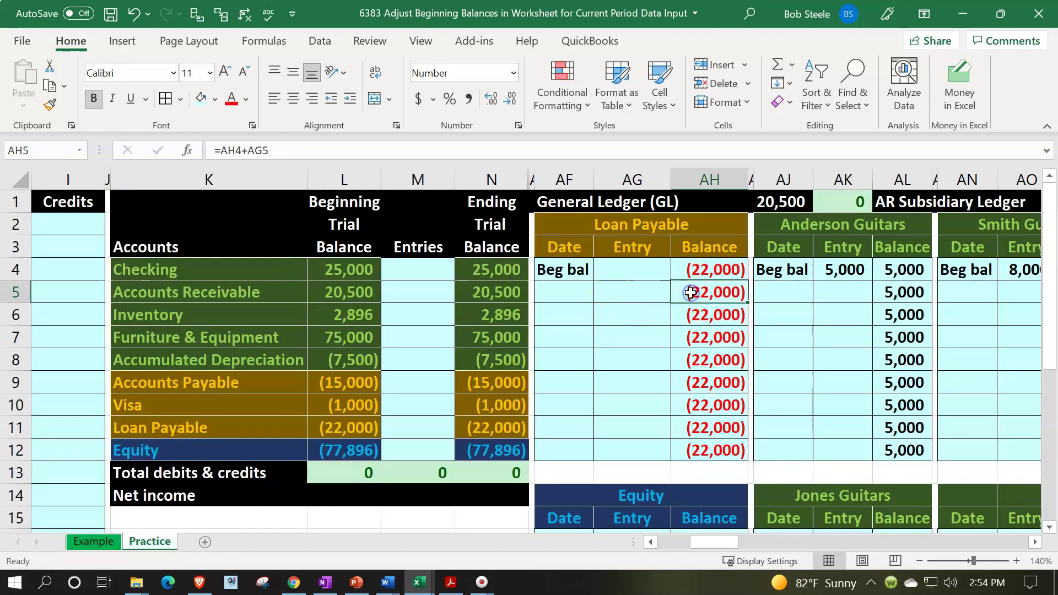
key("Right")
key("Right")
key("Right")
key("Right")
key("Right")
key("Right")
key("Right")
key("Right")
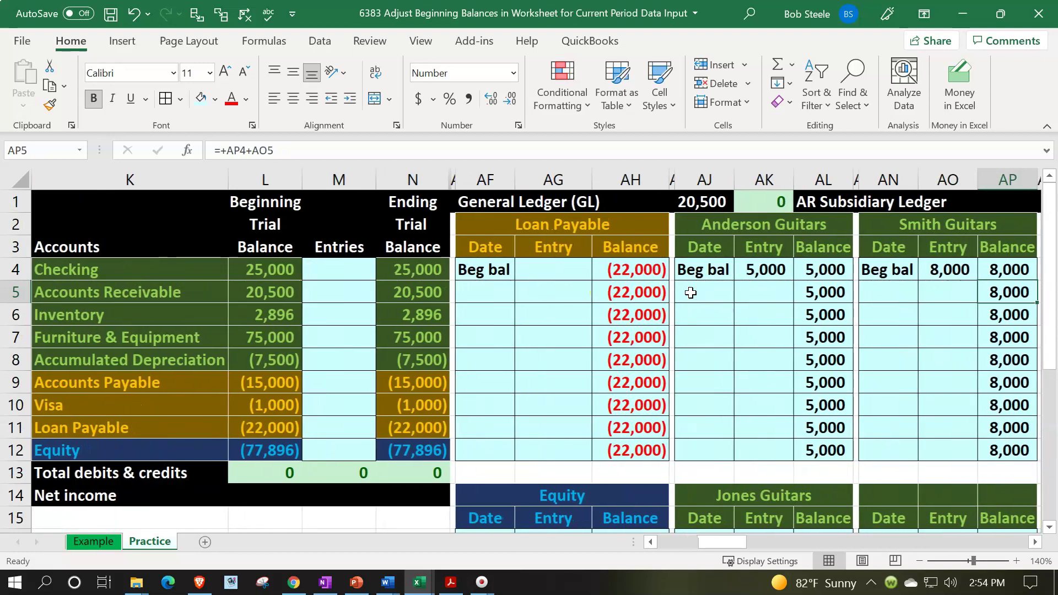
key("Right")
key("Right")
key("Right")
key("Right")
key("Right")
key("Right")
key("Right")
key("Right")
key("Right")
key("Right")
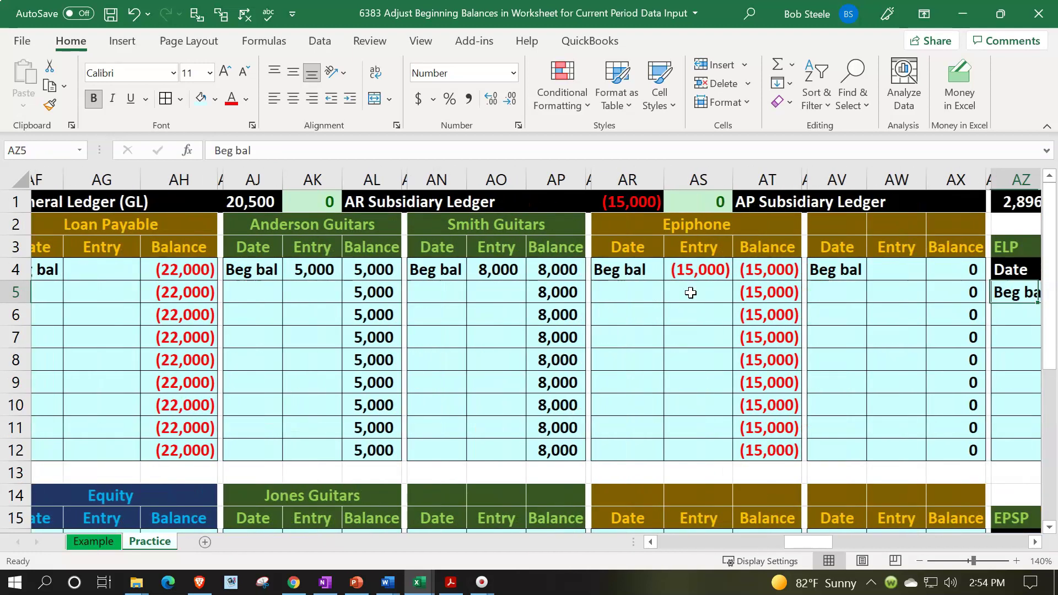
key("Right")
key("Right")
key("Left")
key("Left")
key("Left")
key("Left")
key("Left")
key("Left")
key("Left")
key("Left")
key("Left")
key("Left")
key("Left")
key("Left")
key("Left")
key("Left")
key("Left")
key("Left")
key("Left")
key("Left")
key("Left")
key("Left")
key("Left")
key("Left")
key("Left")
key("Left")
key("Left")
key("Left")
key("Left")
key("Left")
key("Left")
key("Left")
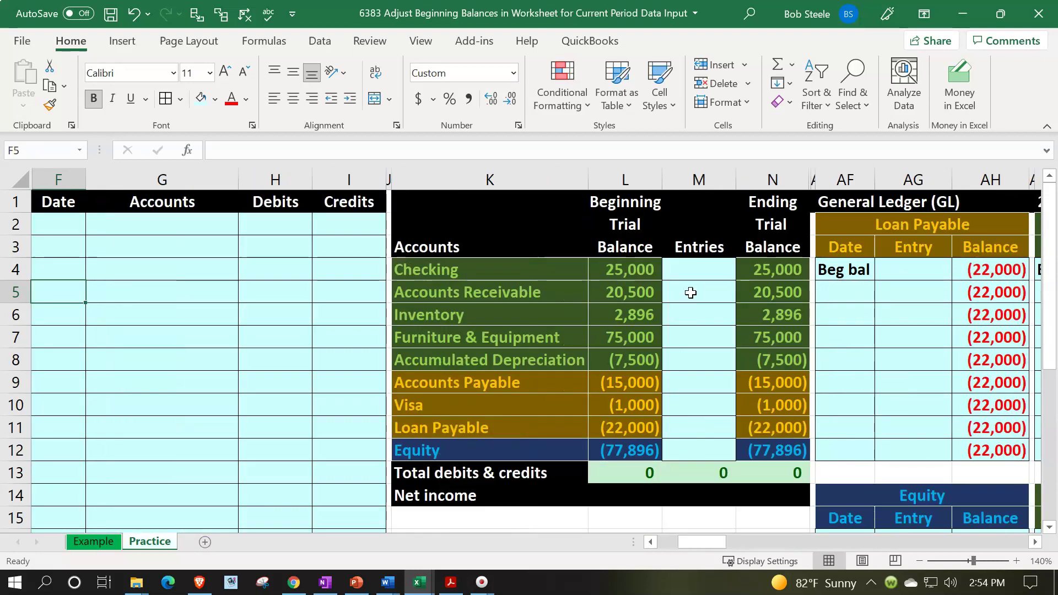
Step: Unhide the general ledger columns between N and AF
left_click(766, 180)
left_click_drag(780, 183, 833, 175)
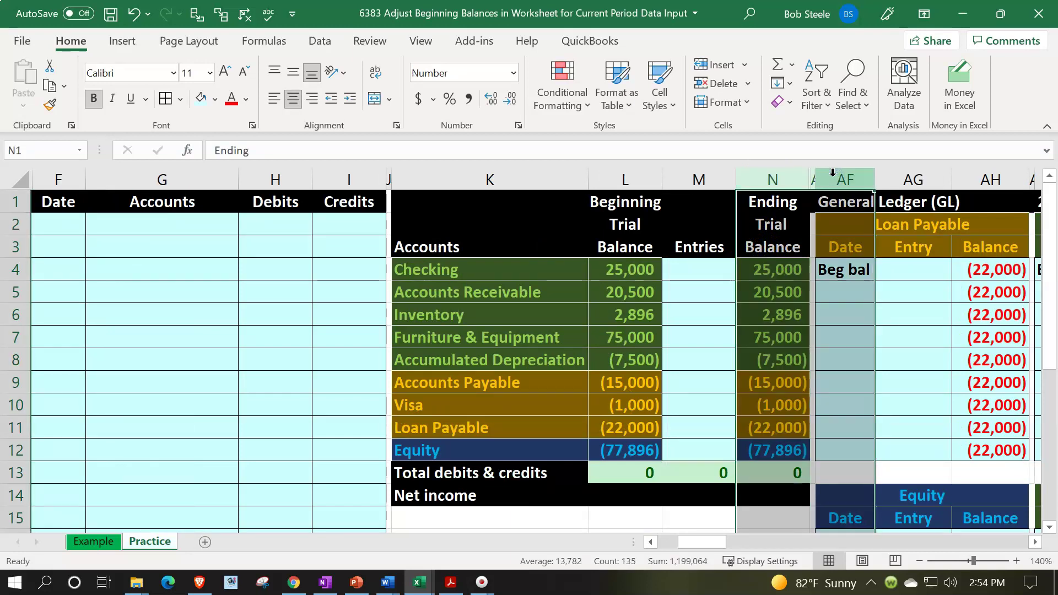
right_click(773, 268)
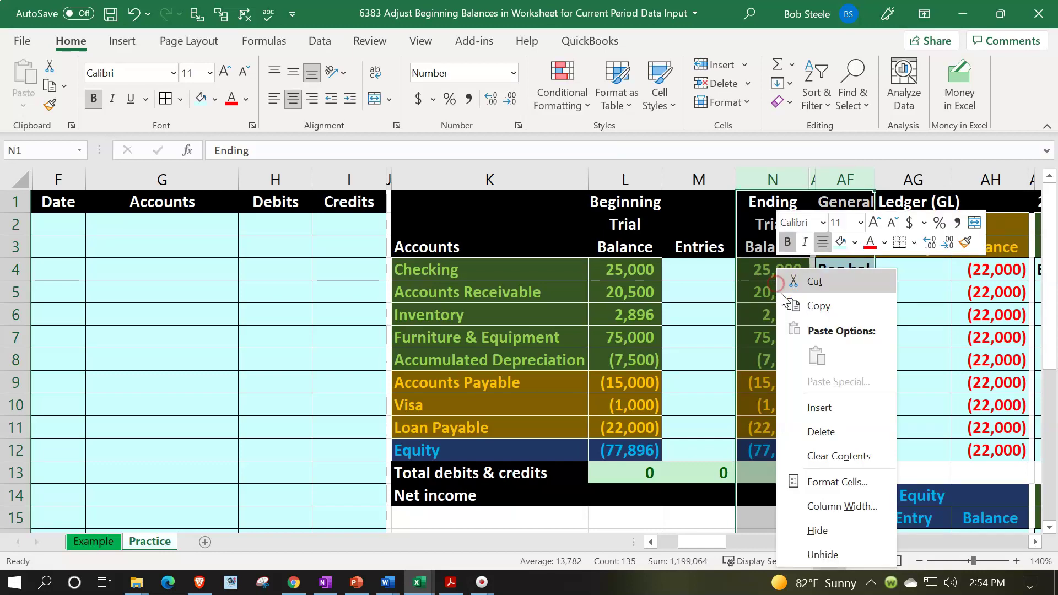
left_click(840, 561)
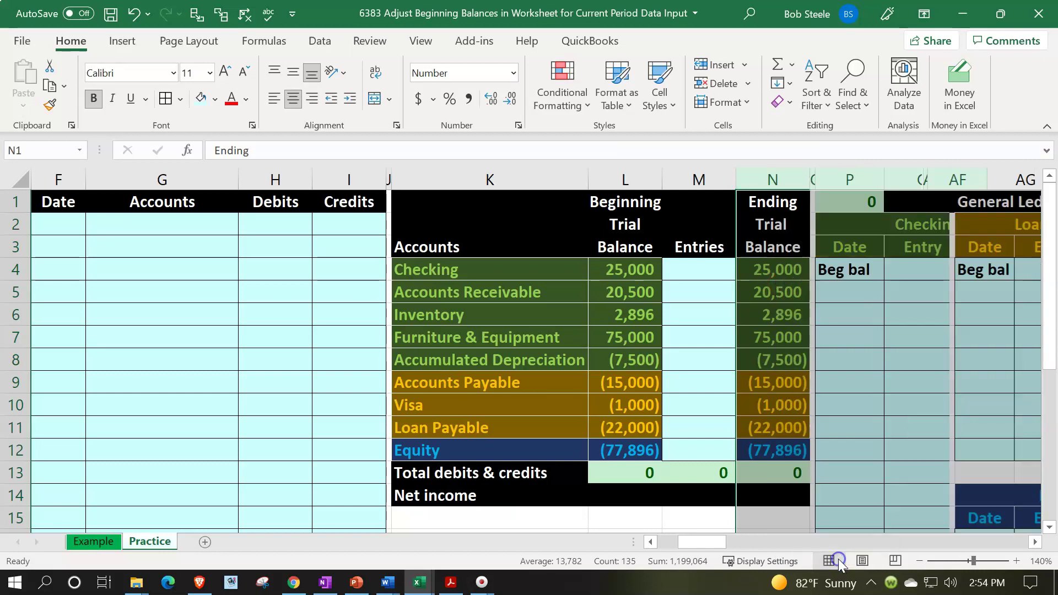
left_click(783, 291)
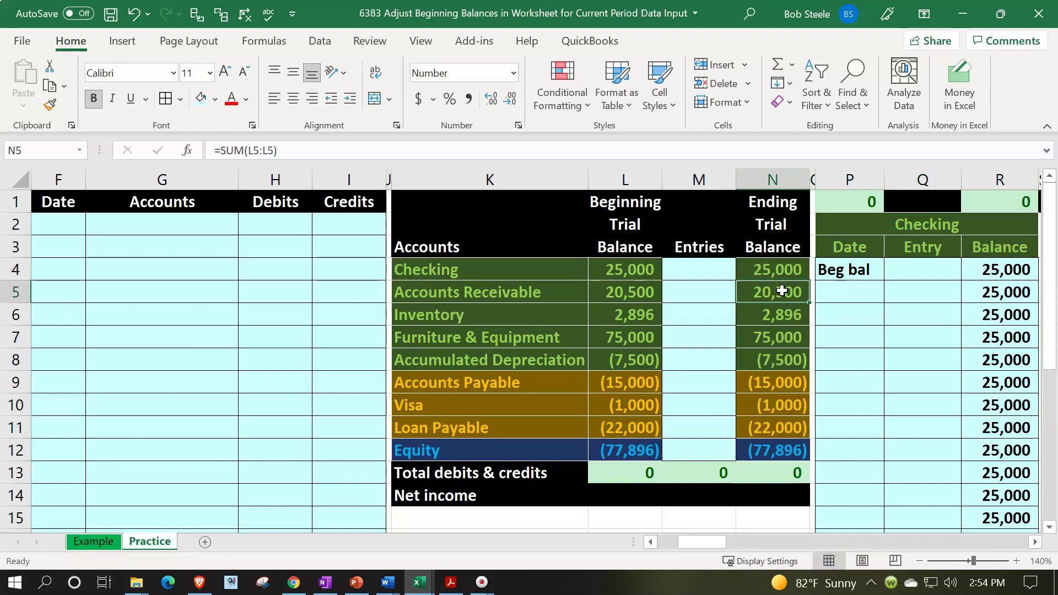
double_click(782, 291)
type("000")
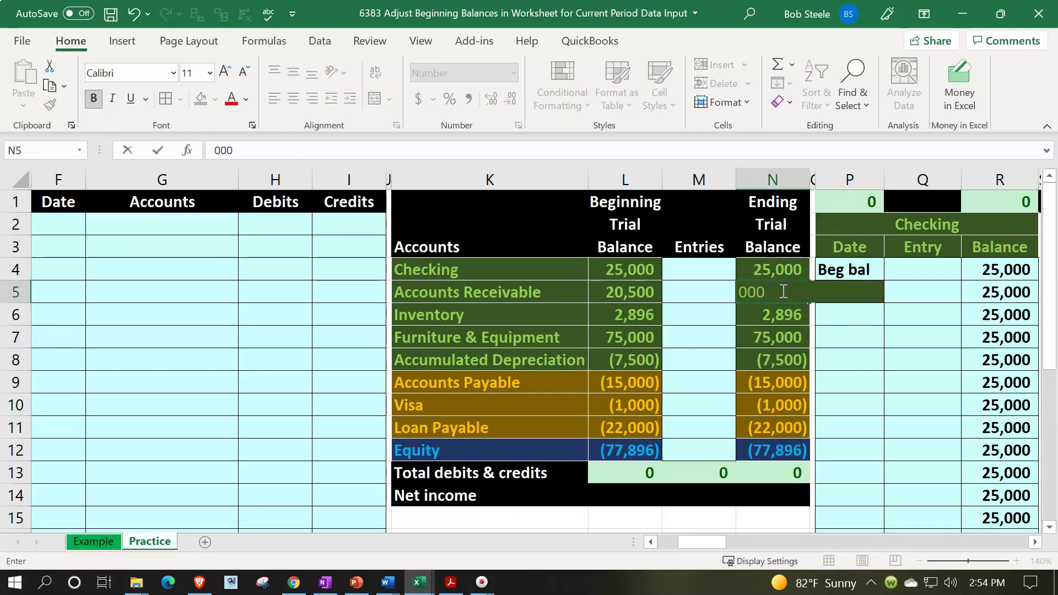
key("Return")
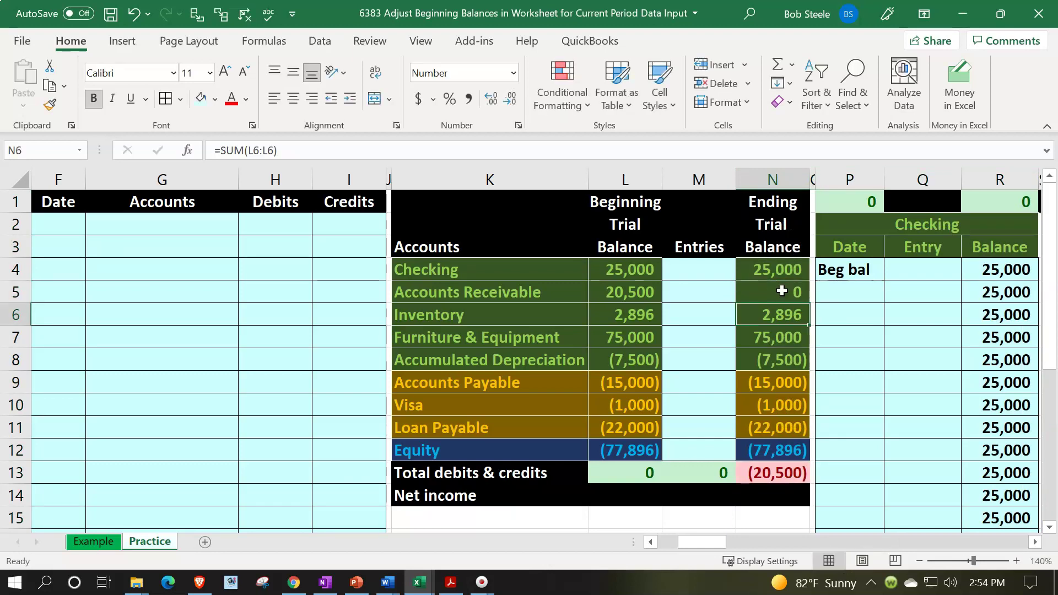
left_click(138, 18)
Step: Look across the trial balance and the Checking, Accounts Receivable and Furniture & Equipment ledgers for beginning balances and empty entry areas
left_click(325, 331)
key("Right")
key("Right")
key("Right")
key("Right")
key("Right")
key("Right")
key("Right")
key("Right")
key("Right")
key("Right")
key("Right")
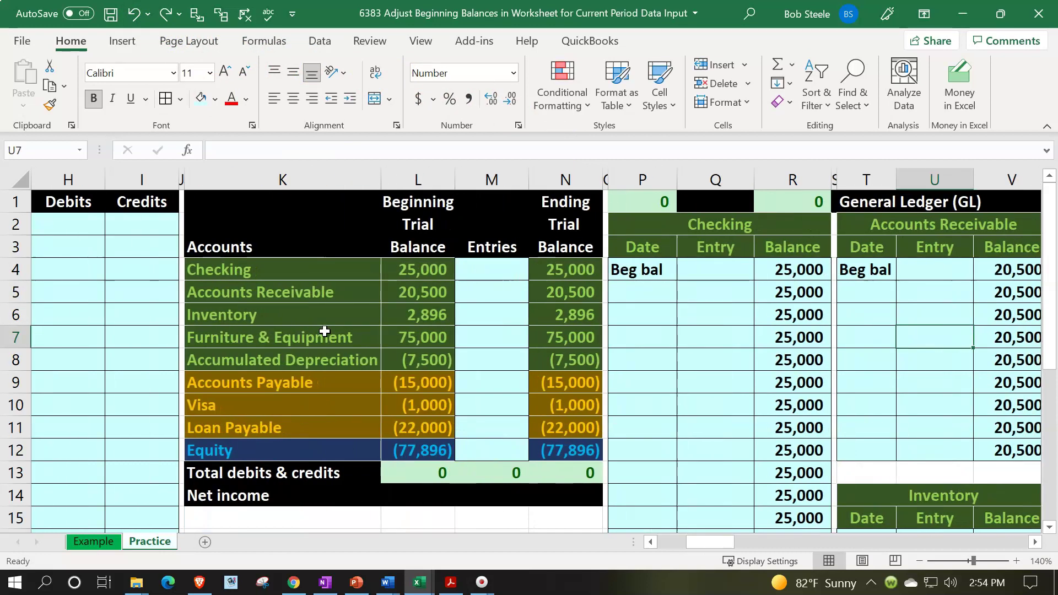
key("Right")
key("Right")
key("Right")
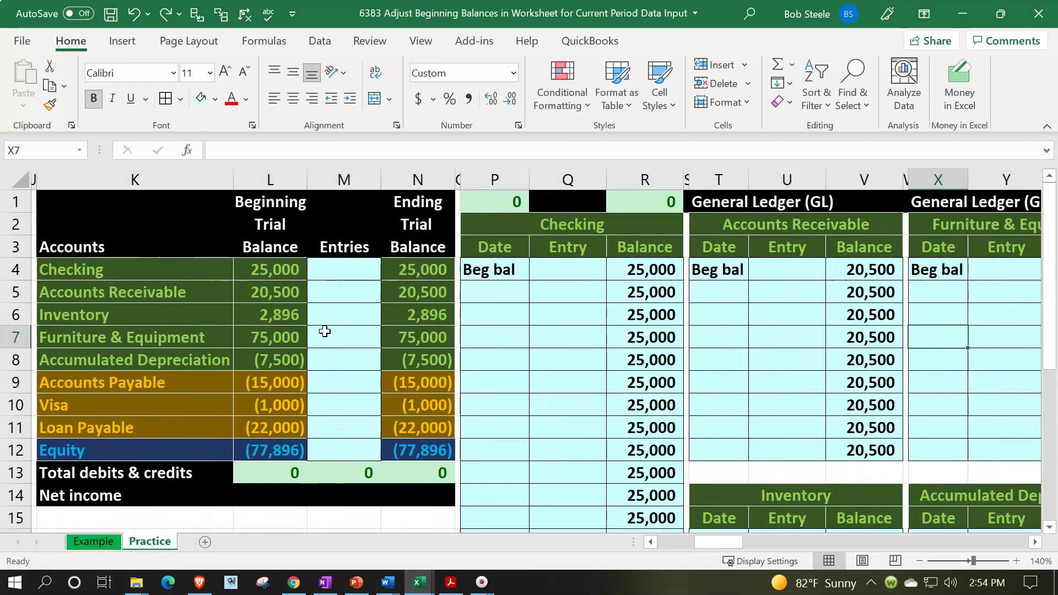
Step: Examine the trial balance's Entries column, the Checking ledger and the blank journal area starting in column F
left_click(322, 337)
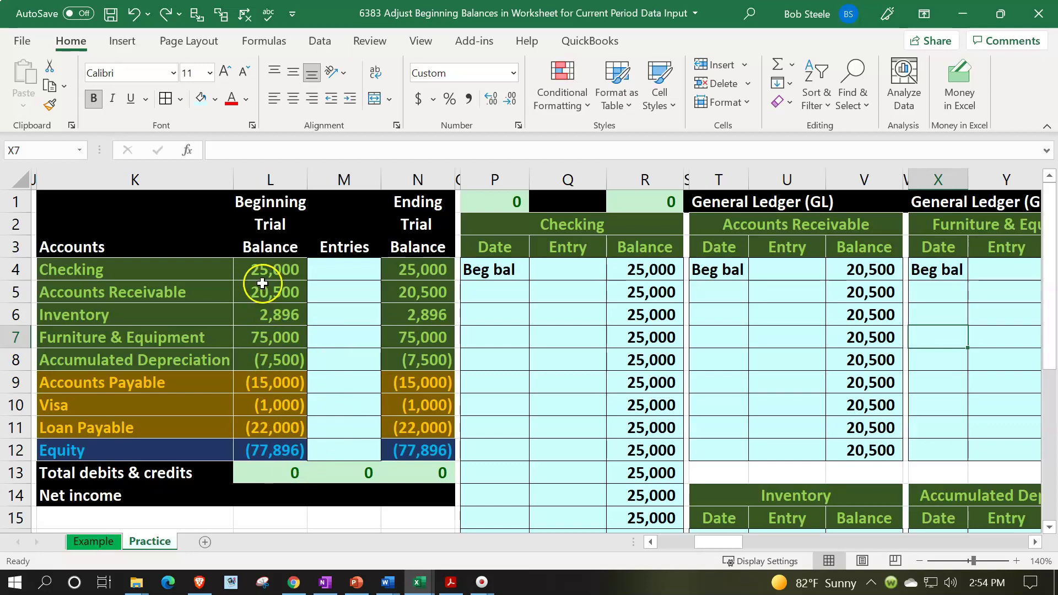
left_click(322, 322)
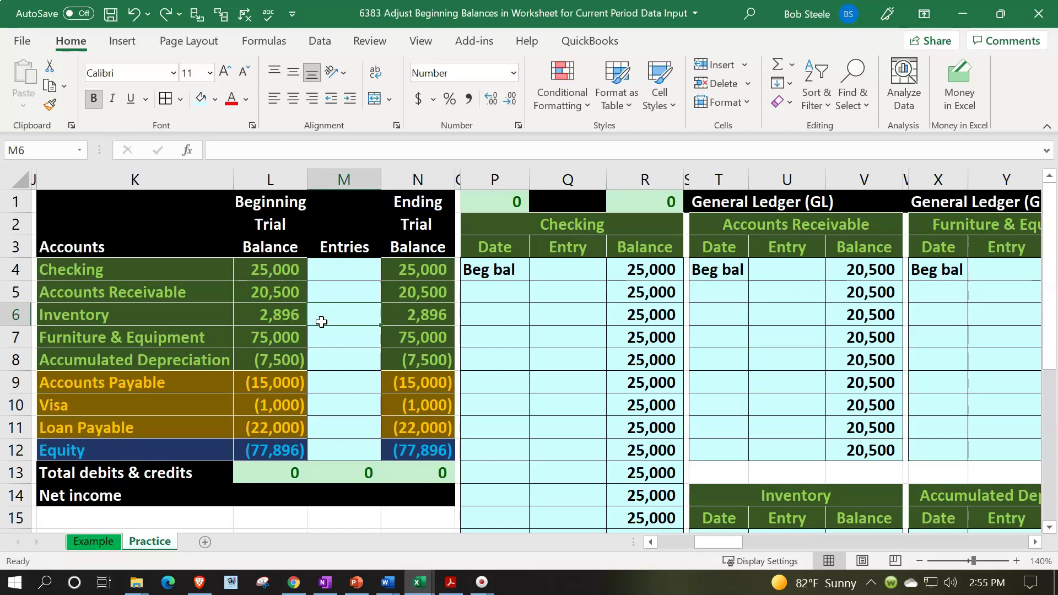
key("Right")
key("Right")
key("Right")
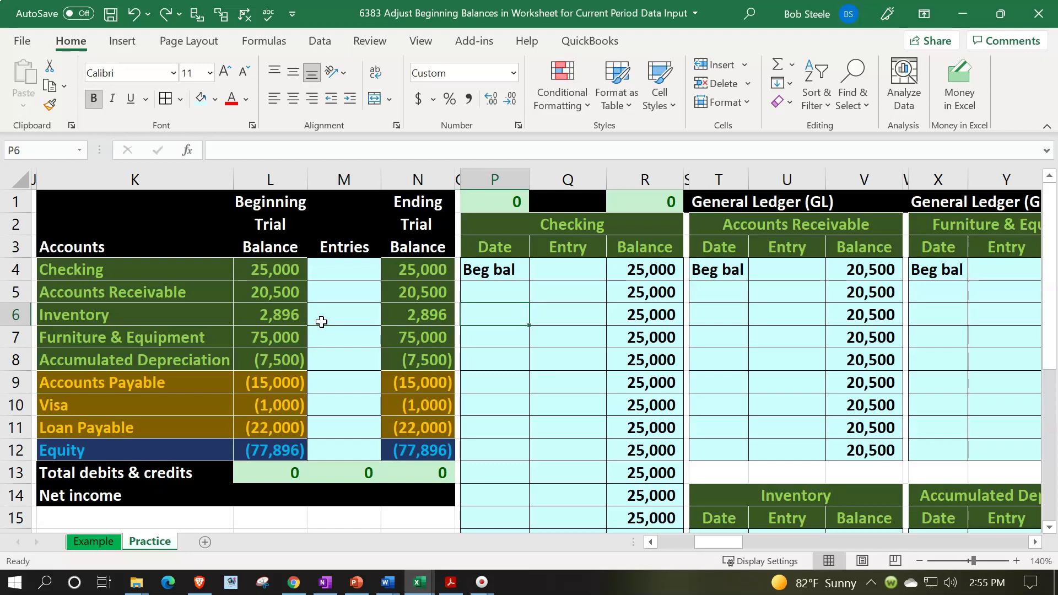
key("Left")
key("Left")
key("Left")
key("Left")
key("Left")
key("Left")
key("Left")
key("Left")
key("Left")
key("Left")
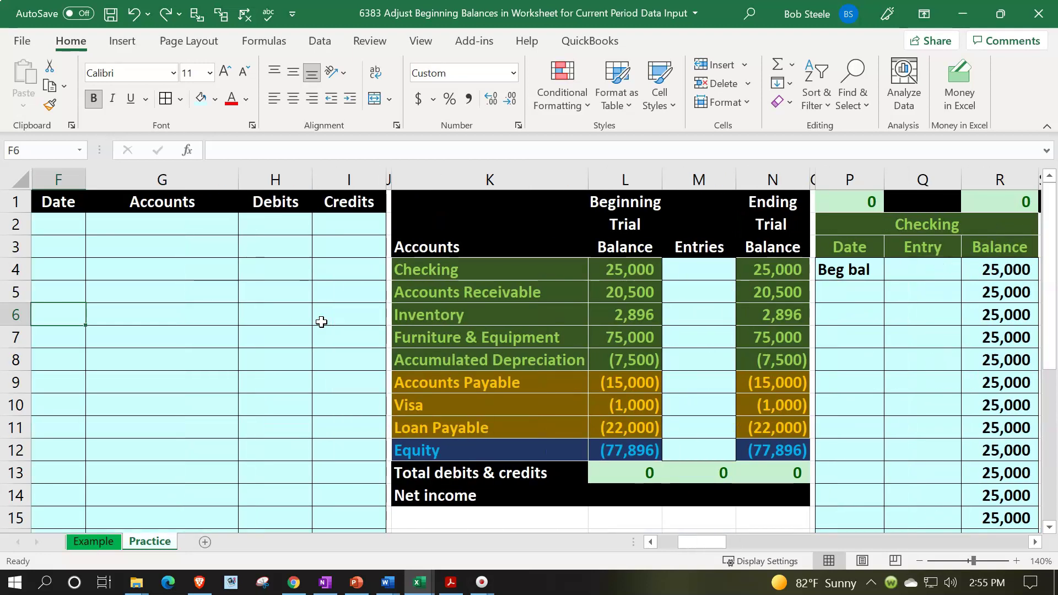
Step: Try to unhide the hidden columns with the entire worksheet selected
left_click(67, 178)
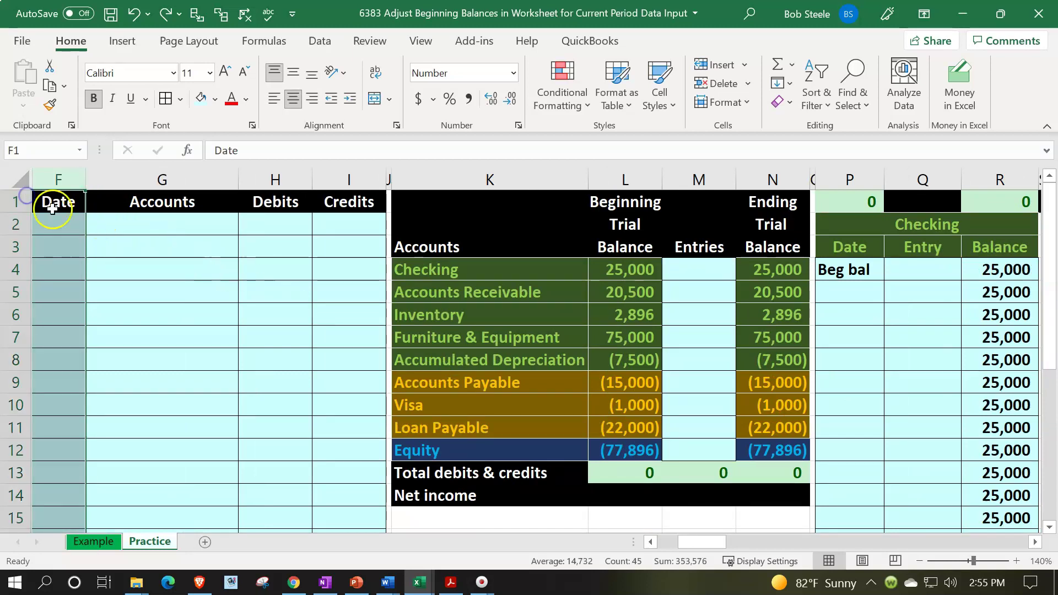
left_click(20, 180)
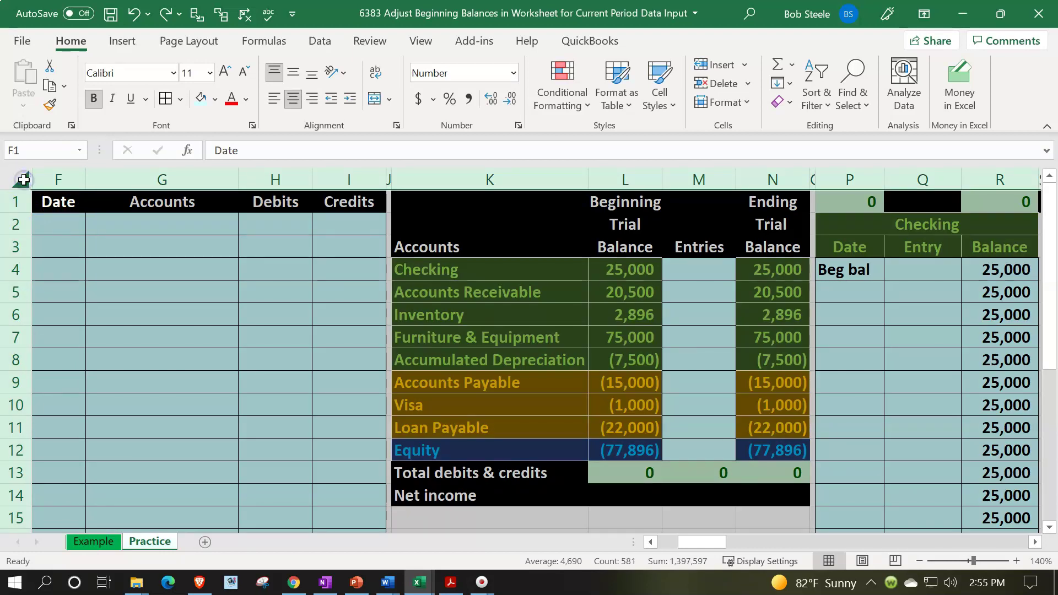
right_click(133, 266)
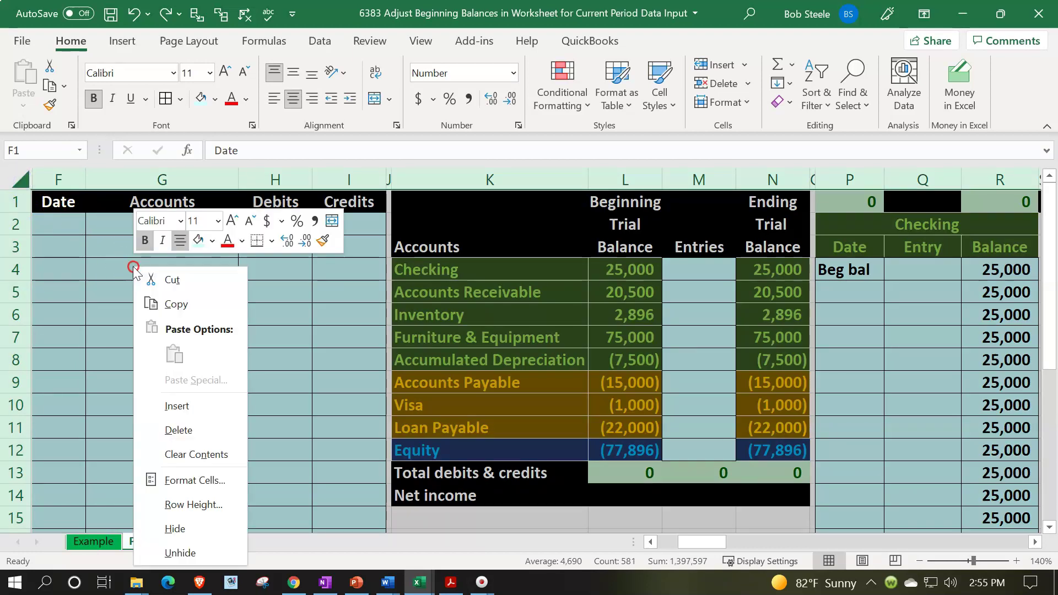
left_click(242, 544)
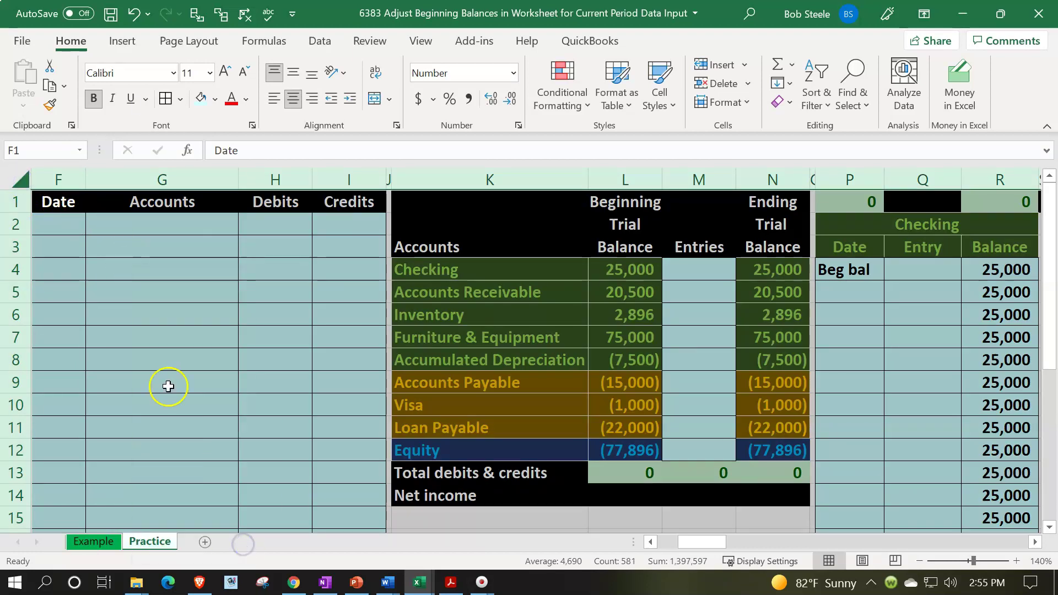
left_click(114, 303)
Step: Unhide columns A through E, which hold the original 1/1 journal entries
left_click(49, 182)
left_click_drag(33, 182, 19, 184)
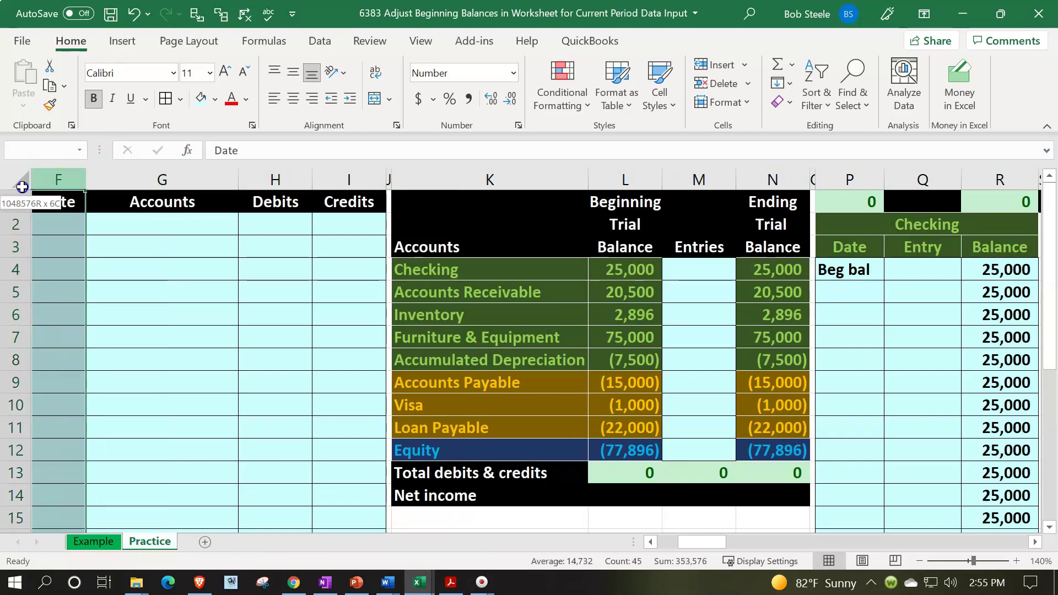
right_click(65, 257)
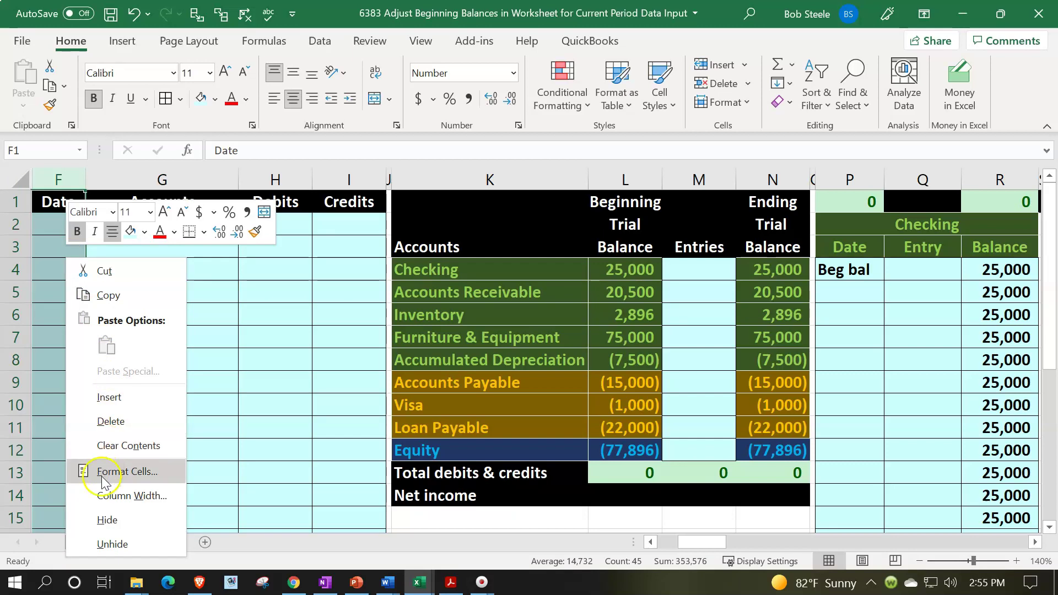
left_click(121, 543)
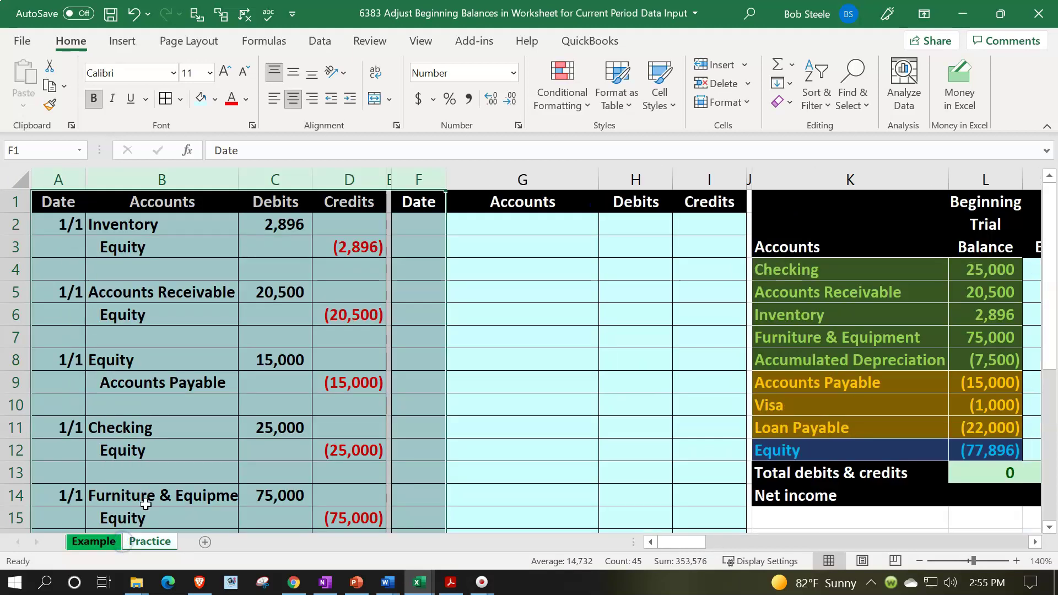
left_click(240, 332)
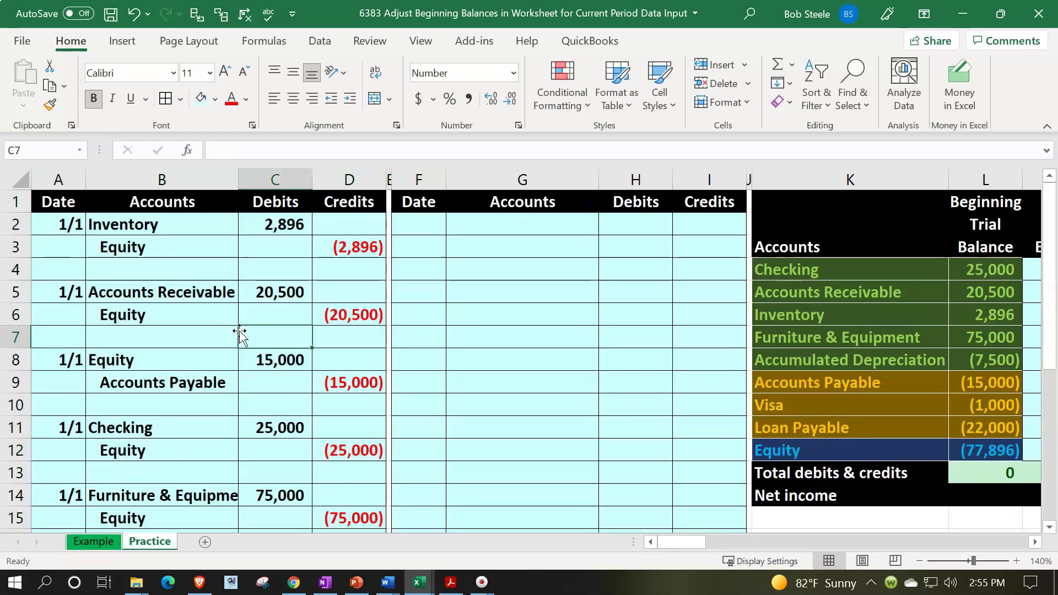